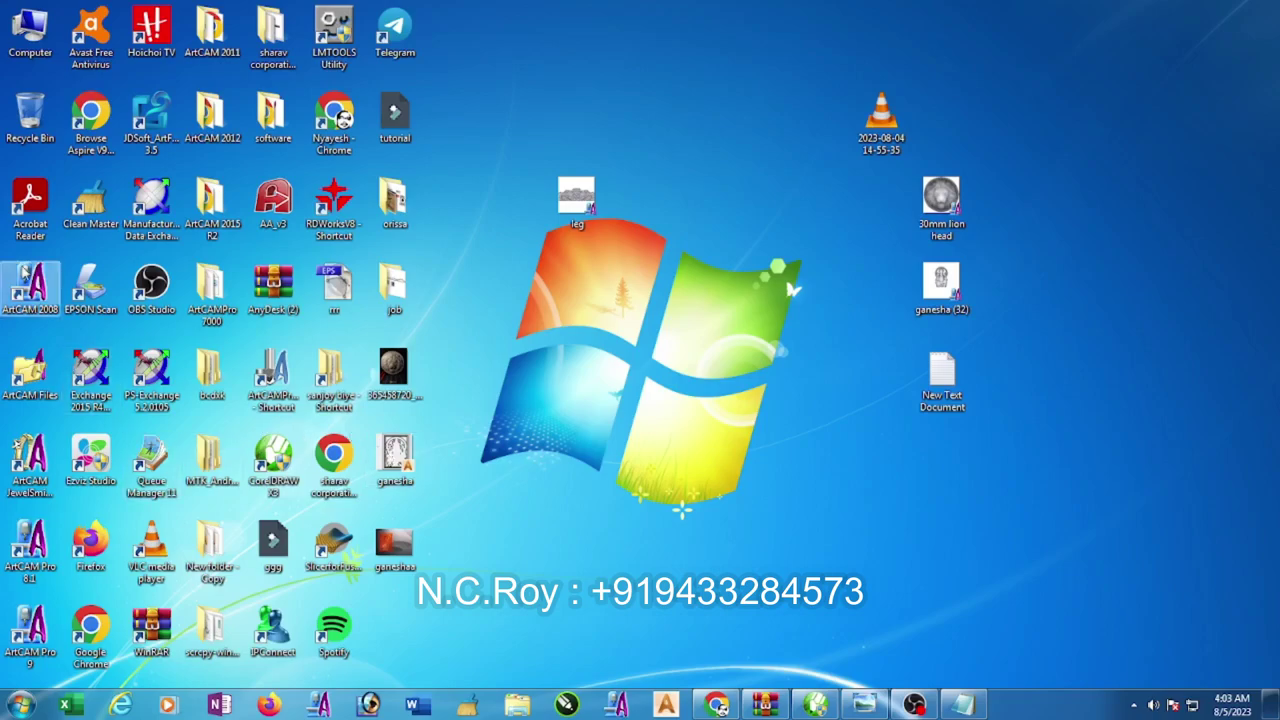
- Launch ArtCAM Pro 2008 and create a new 72 by 27 inch model in inches
click(34, 283)
double_click(34, 284)
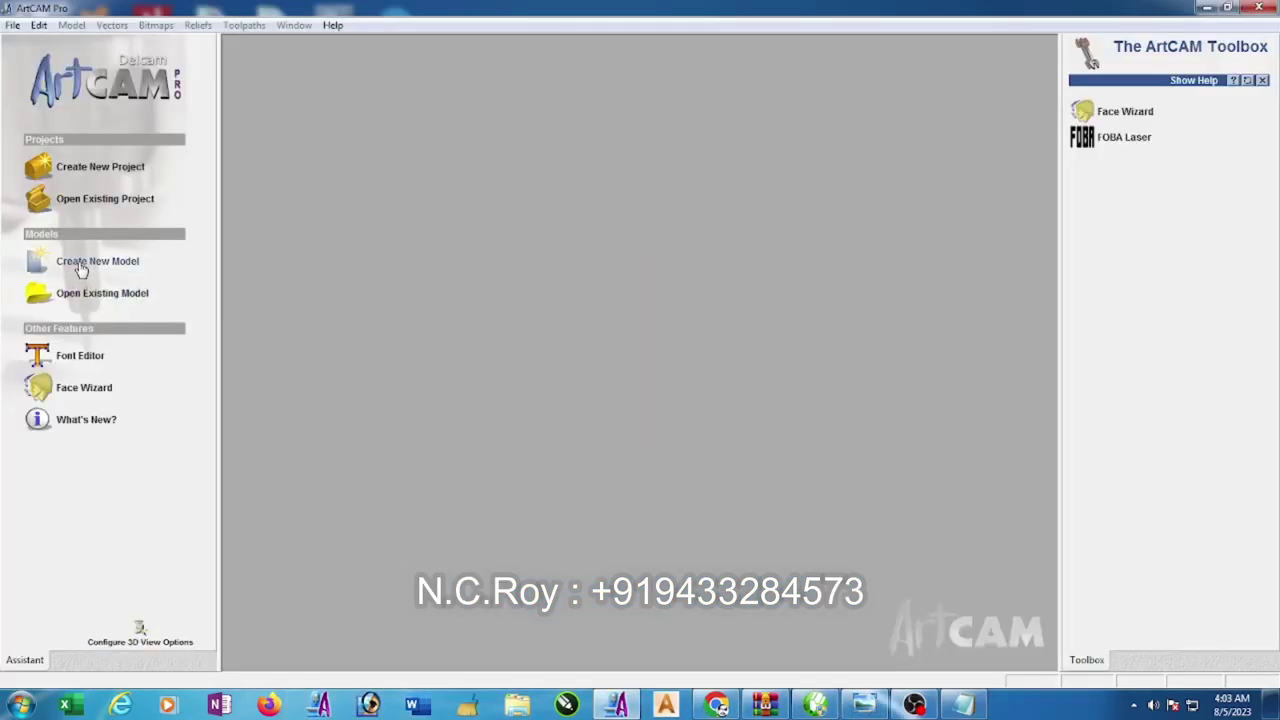
click(82, 268)
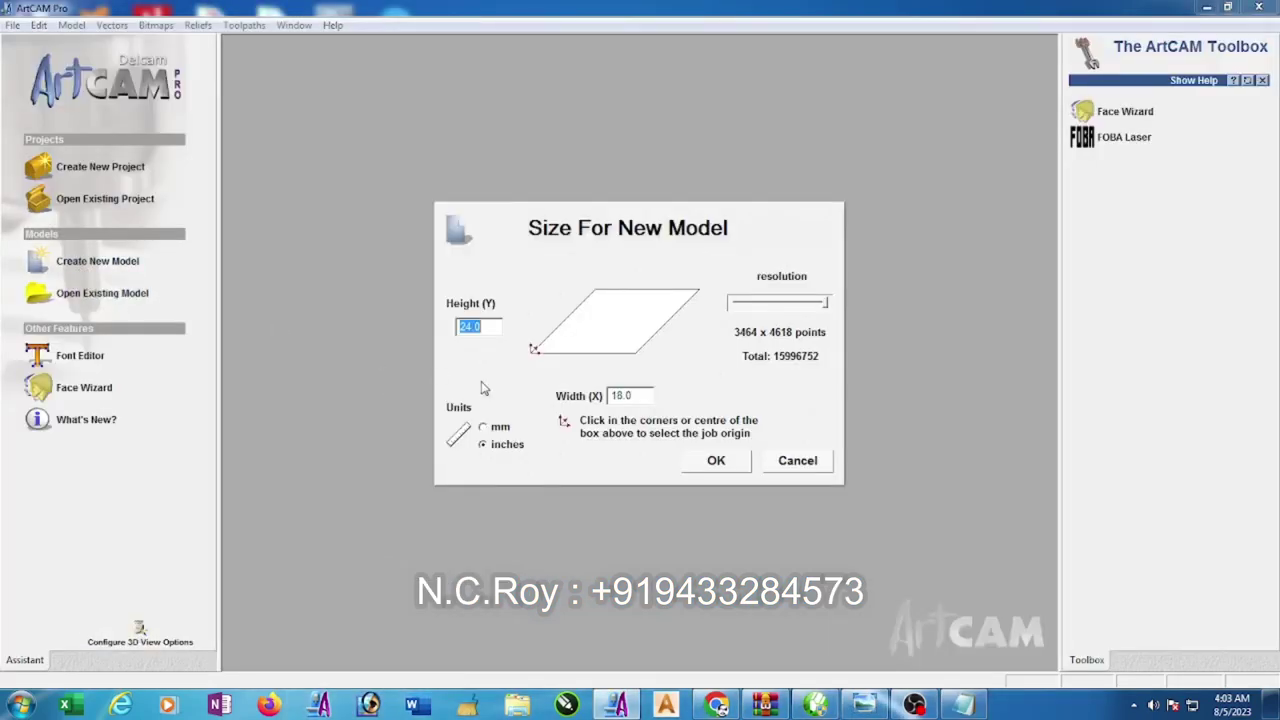
double_click(648, 396)
text(72)
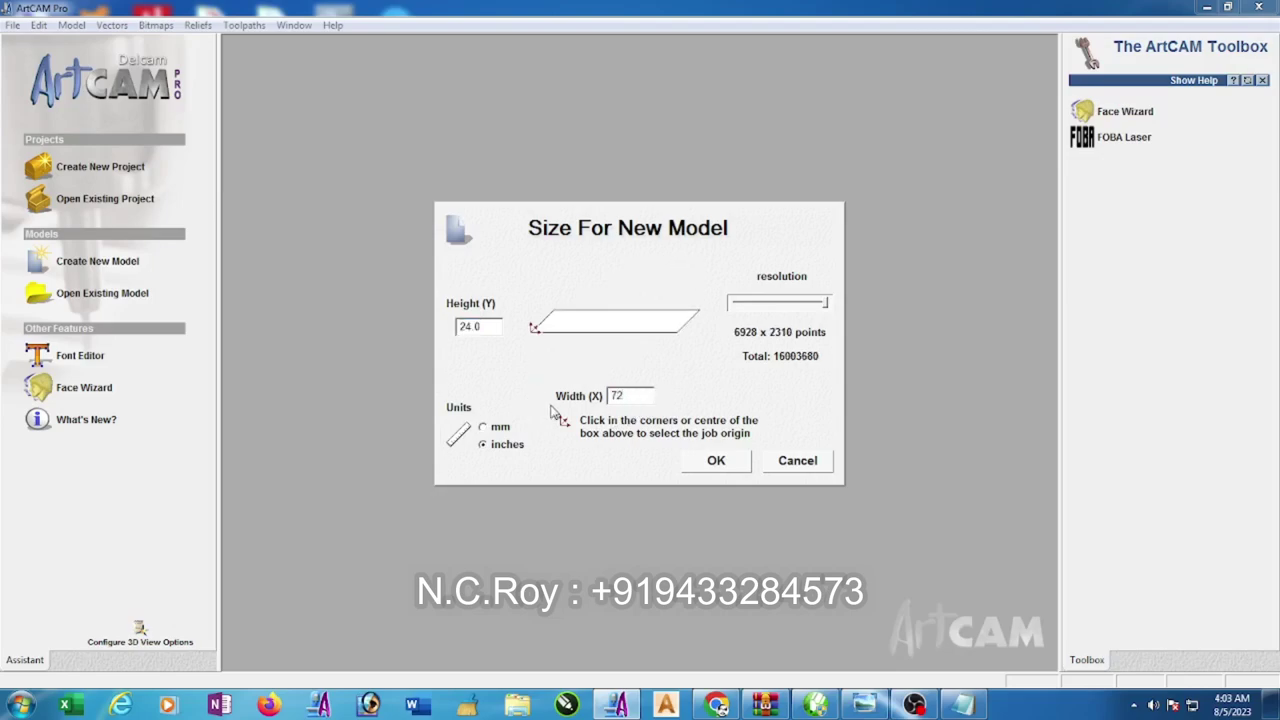
double_click(493, 325)
text(27)
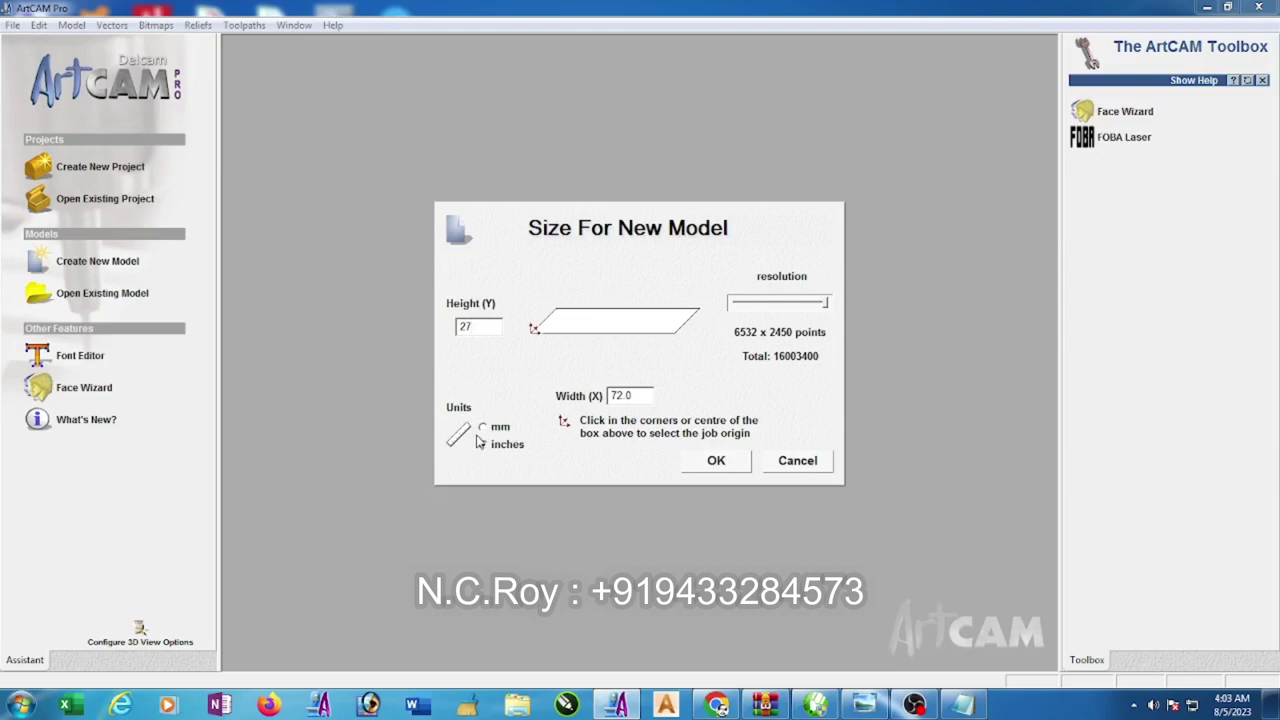
click(482, 444)
click(712, 461)
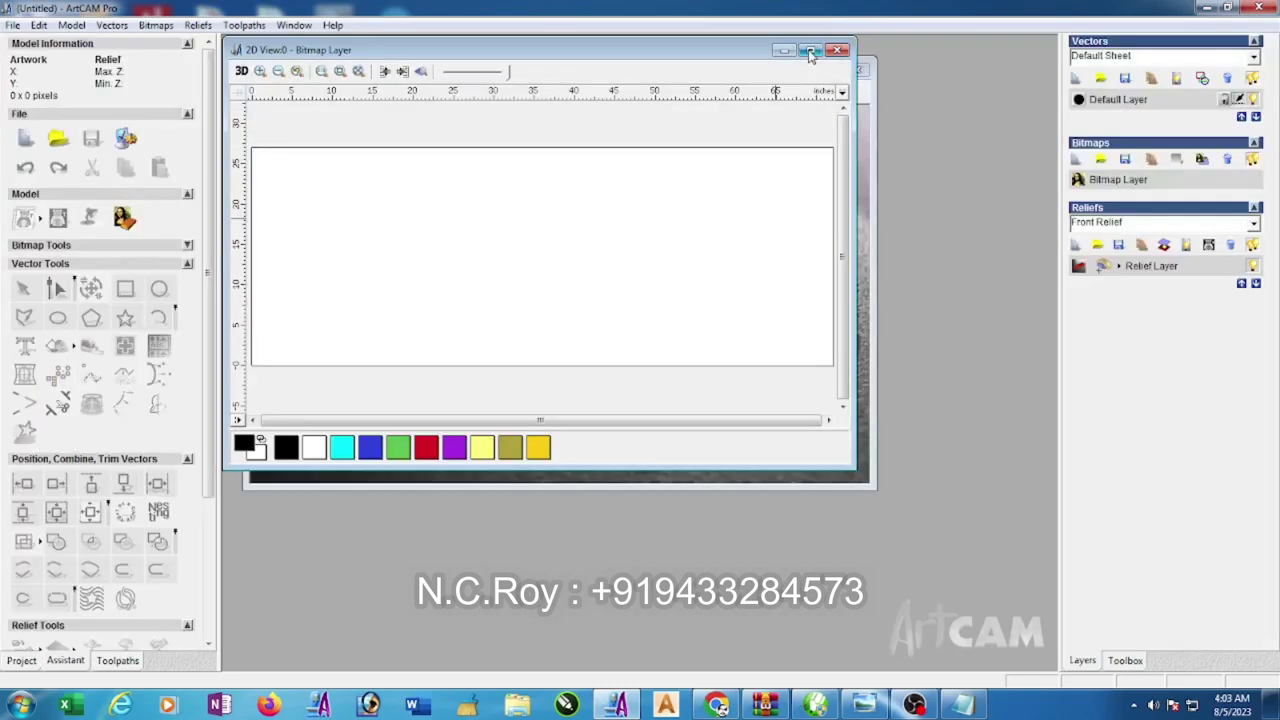
- Draw a 72 by 27 inch rectangle and centre it on the model sheet with F9
click(810, 49)
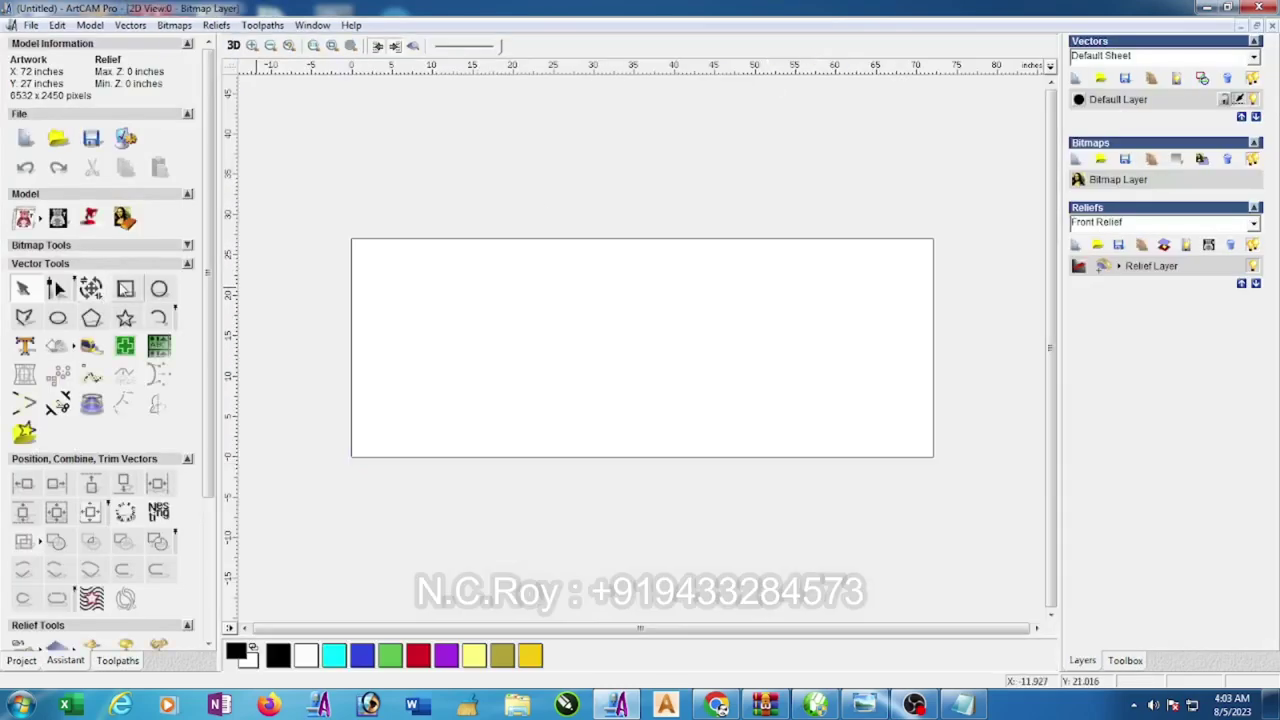
click(125, 288)
drag(424, 277, 826, 451)
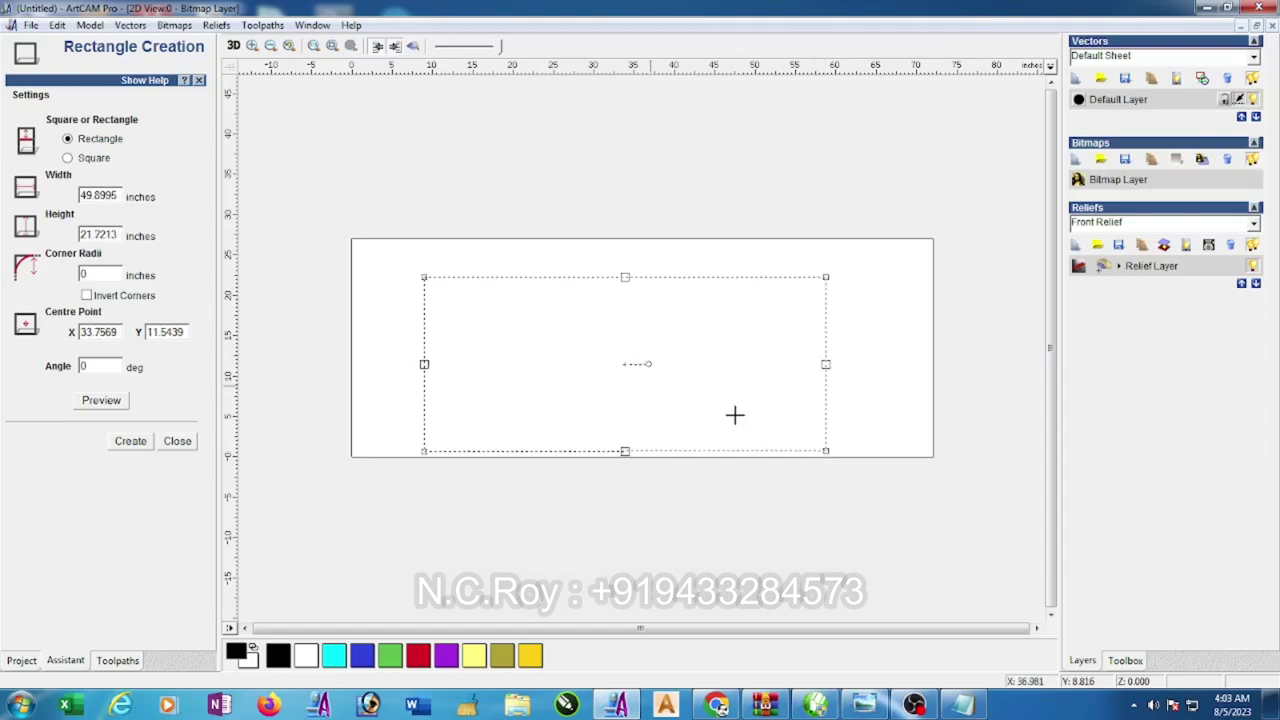
drag(120, 196, 80, 196)
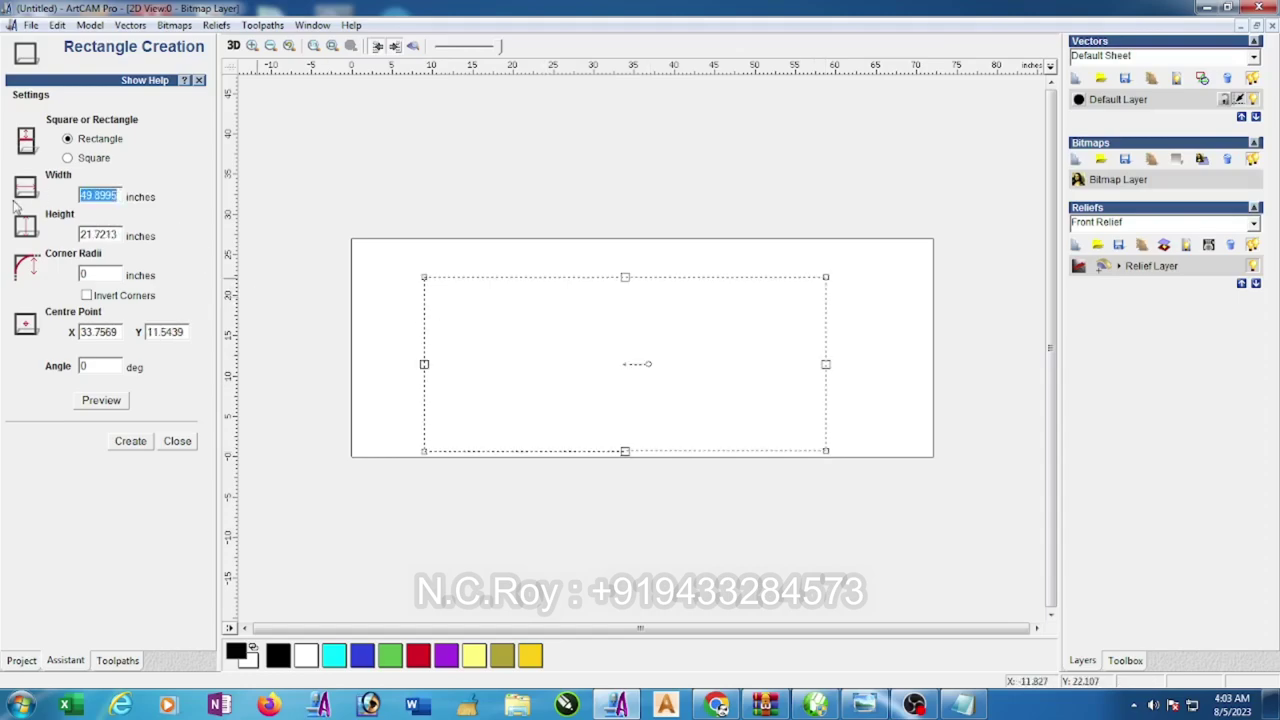
text(72)
drag(122, 234, 80, 234)
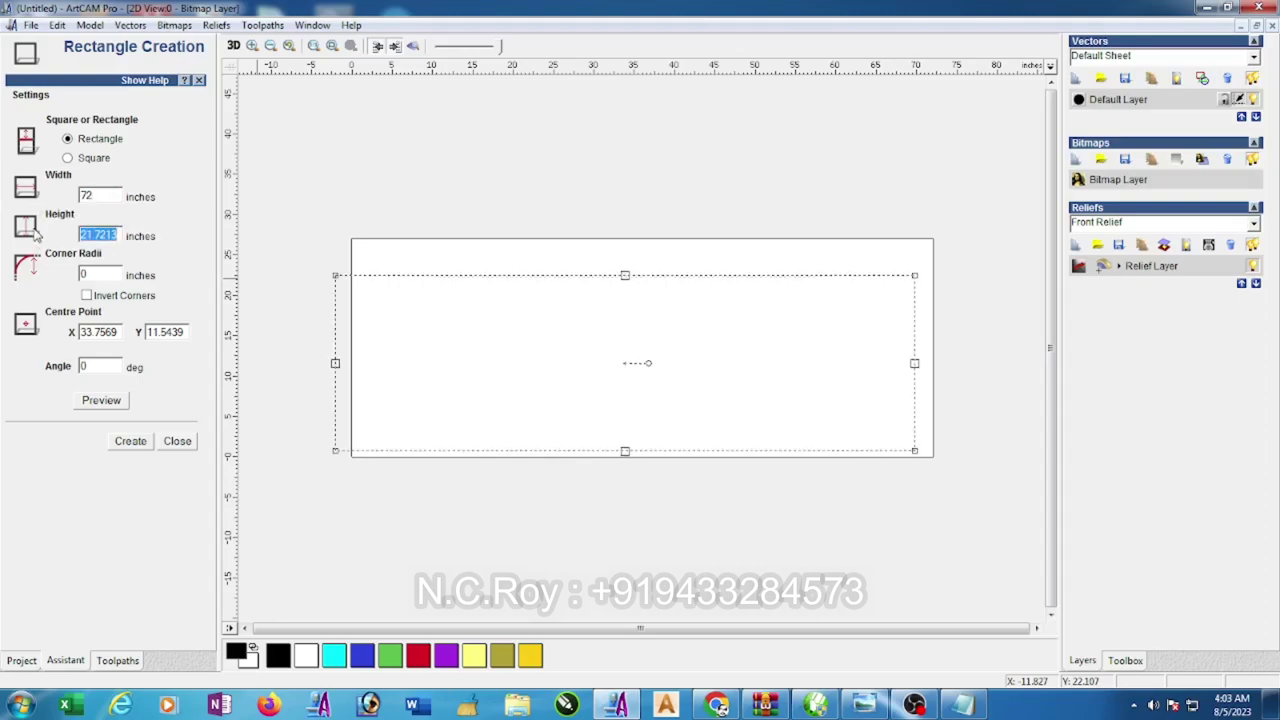
text(27)
click(130, 441)
click(177, 441)
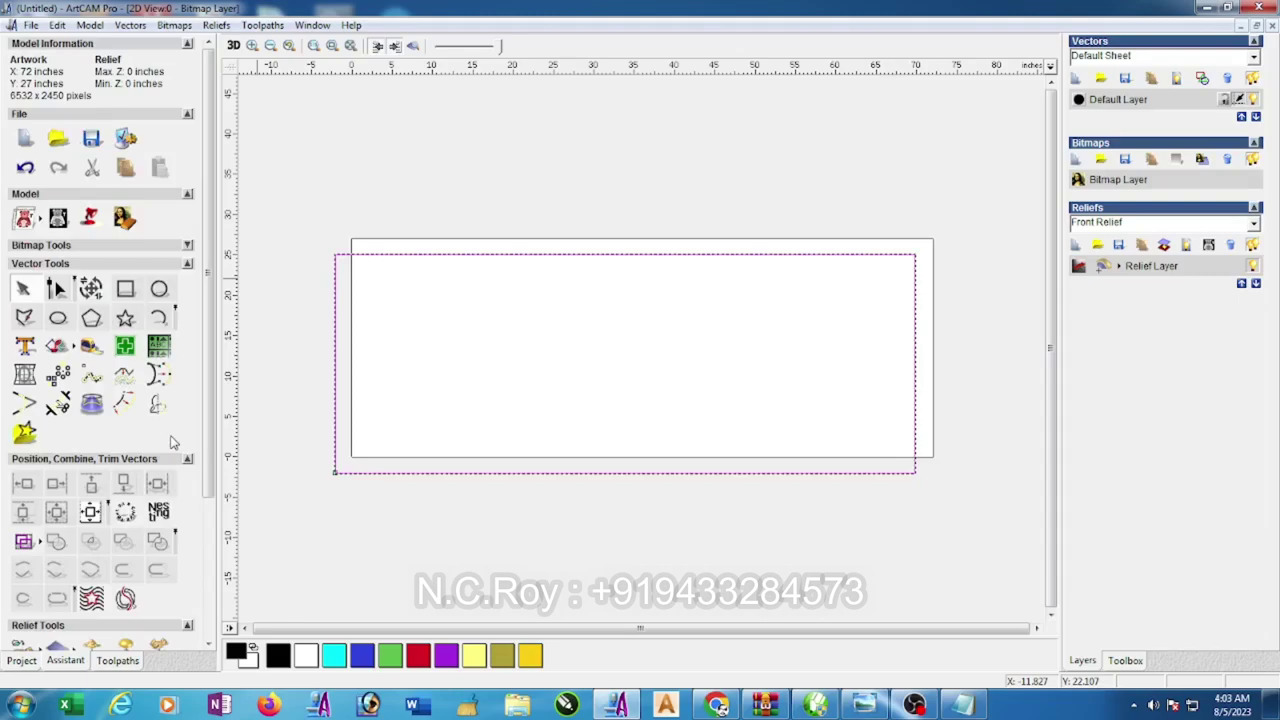
key(F9)
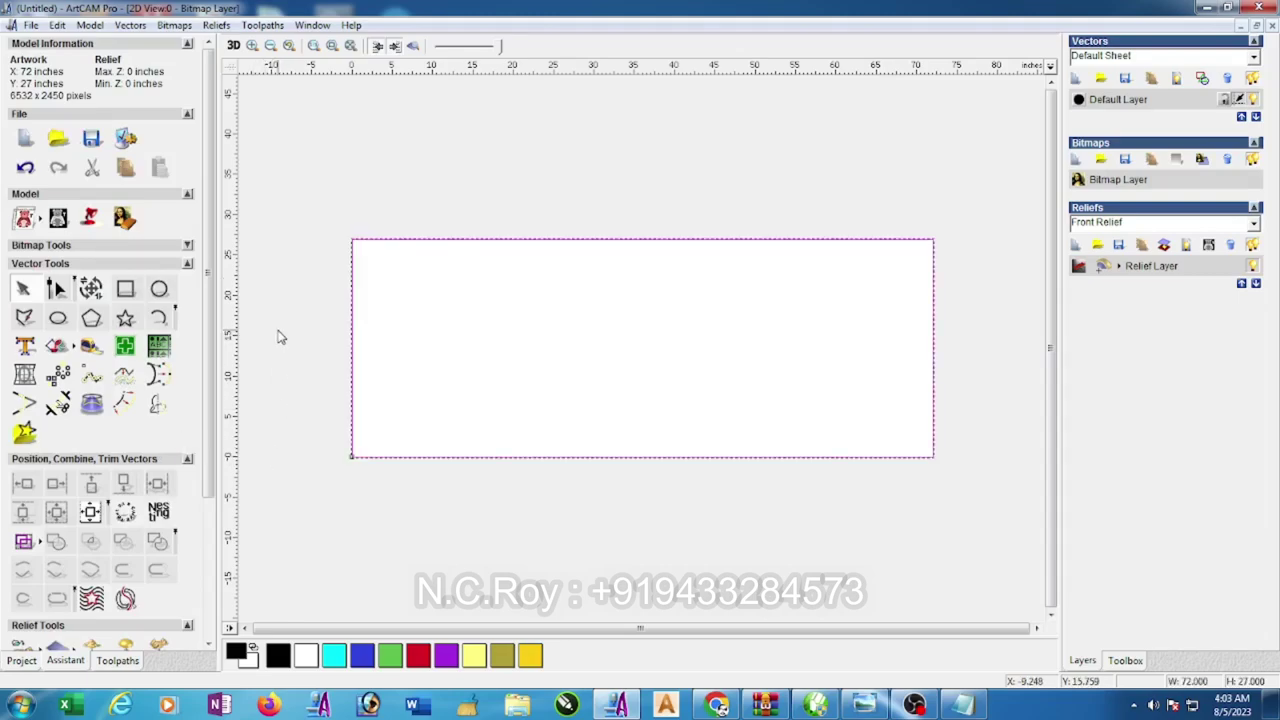
- Duplicate the sheet rectangle and resize the copy to 72 by 18 inches with Link unchecked
click(318, 328)
click(353, 331)
key(ctrl+c)
key(ctrl+v)
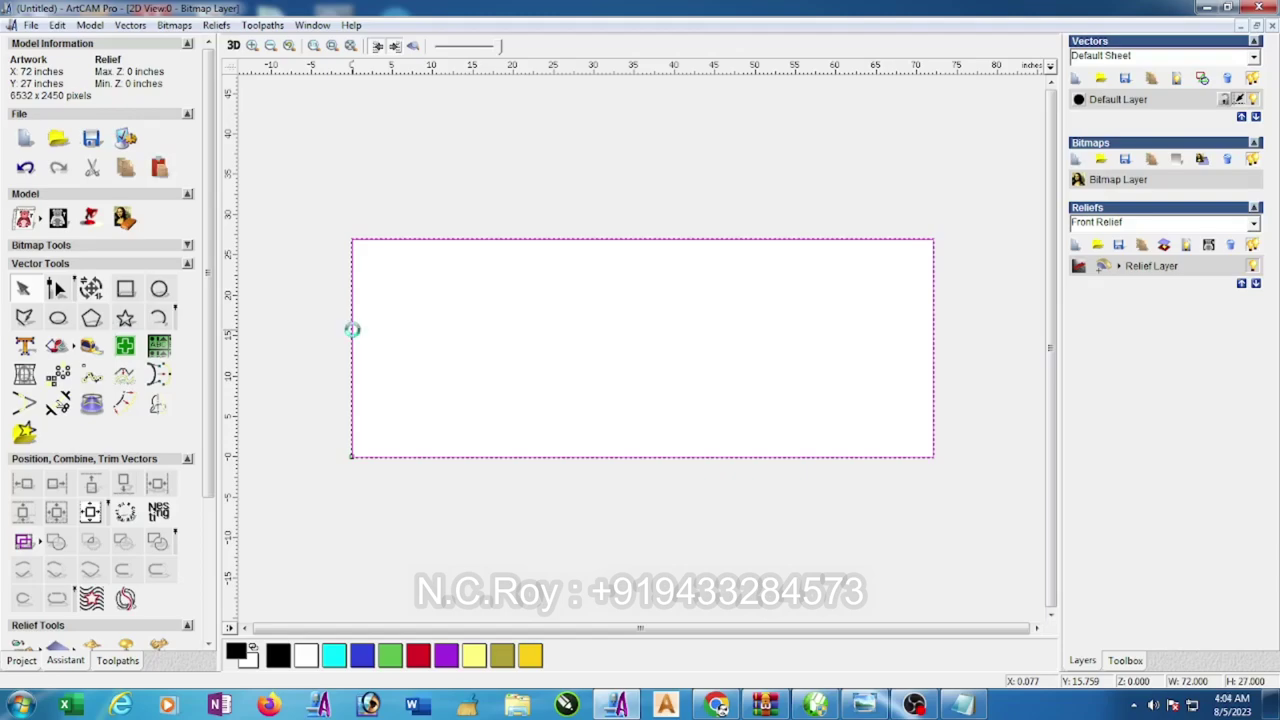
click(91, 288)
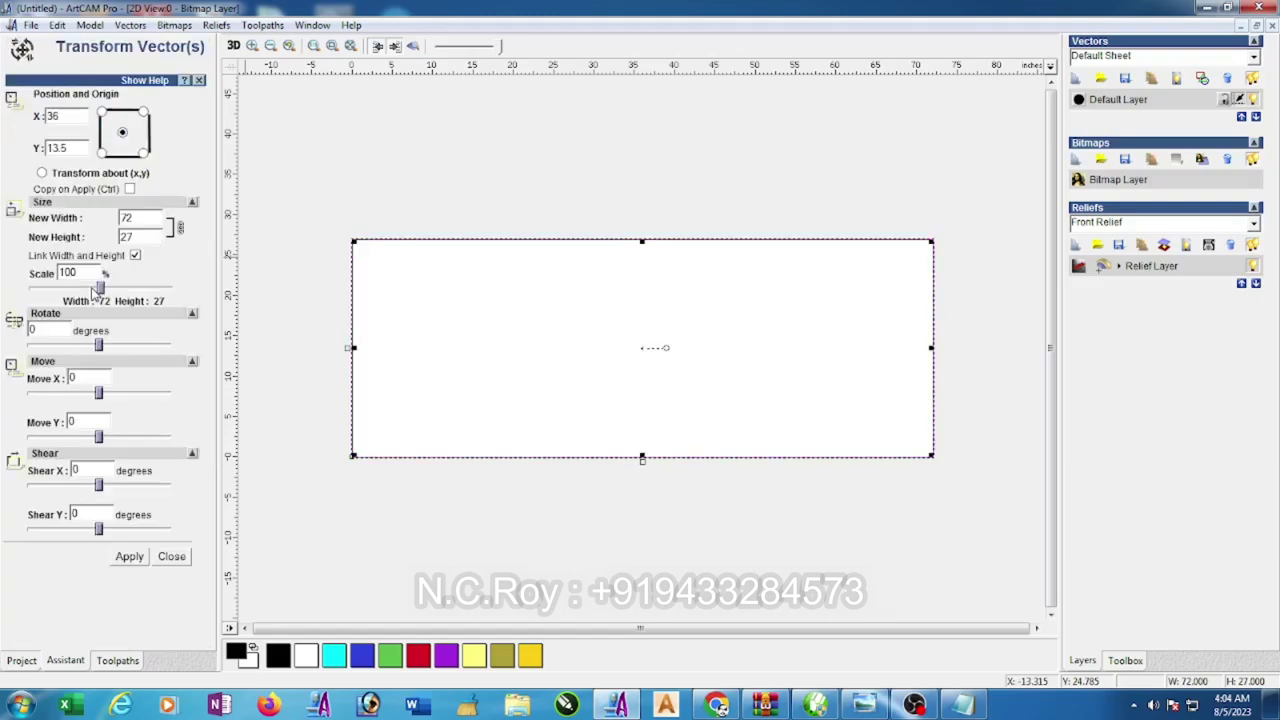
click(136, 256)
text(18)
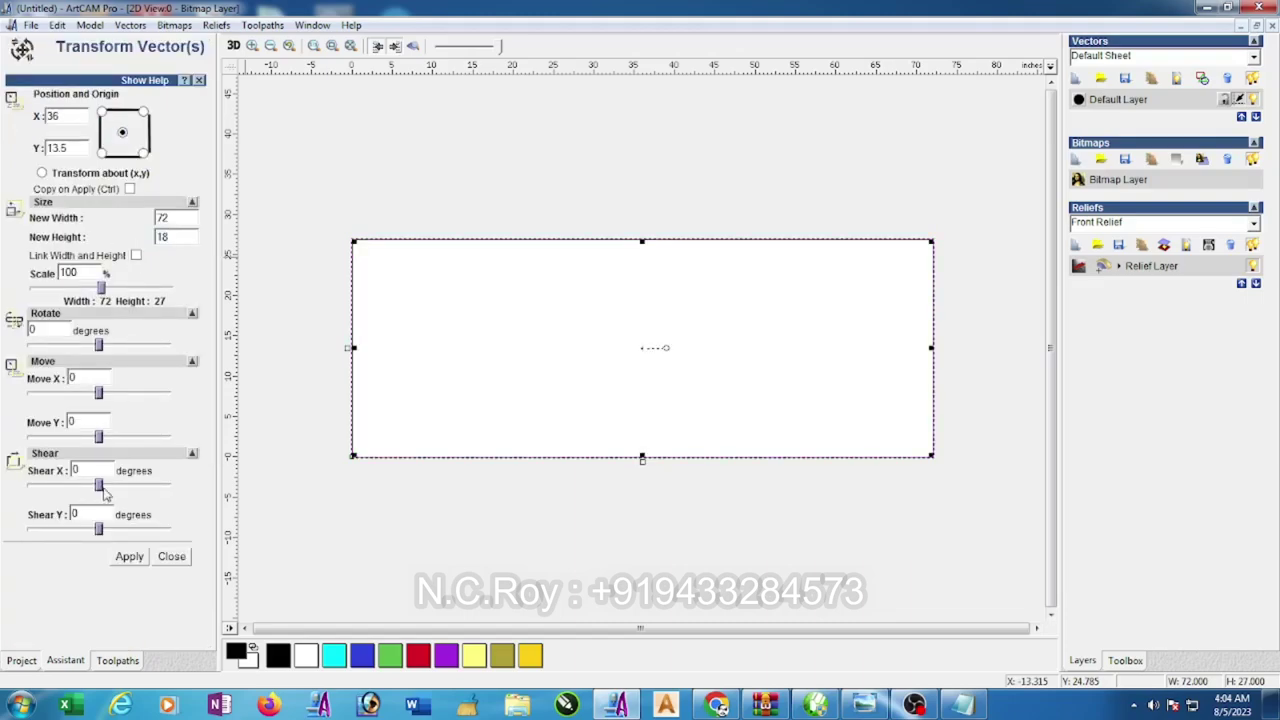
click(129, 556)
click(172, 558)
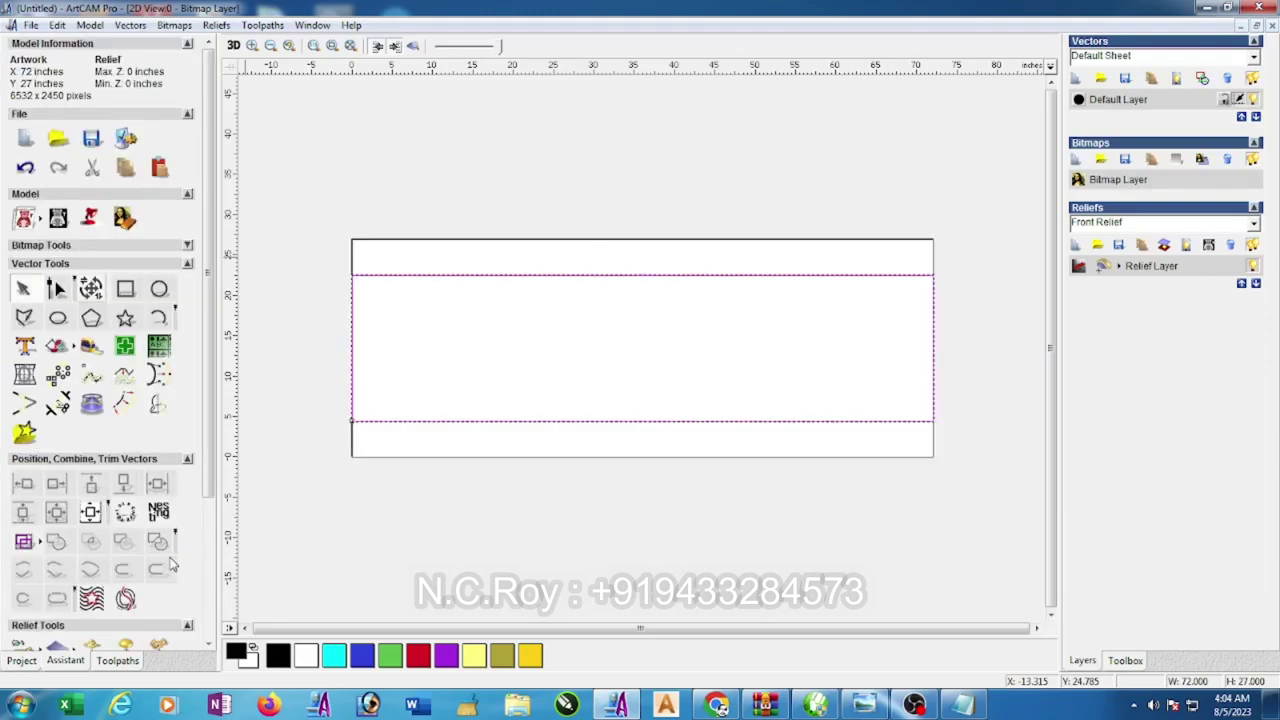
- Align the bottom edges of the 18-inch copy and the sheet-sized rectangle
shift+click(505, 459)
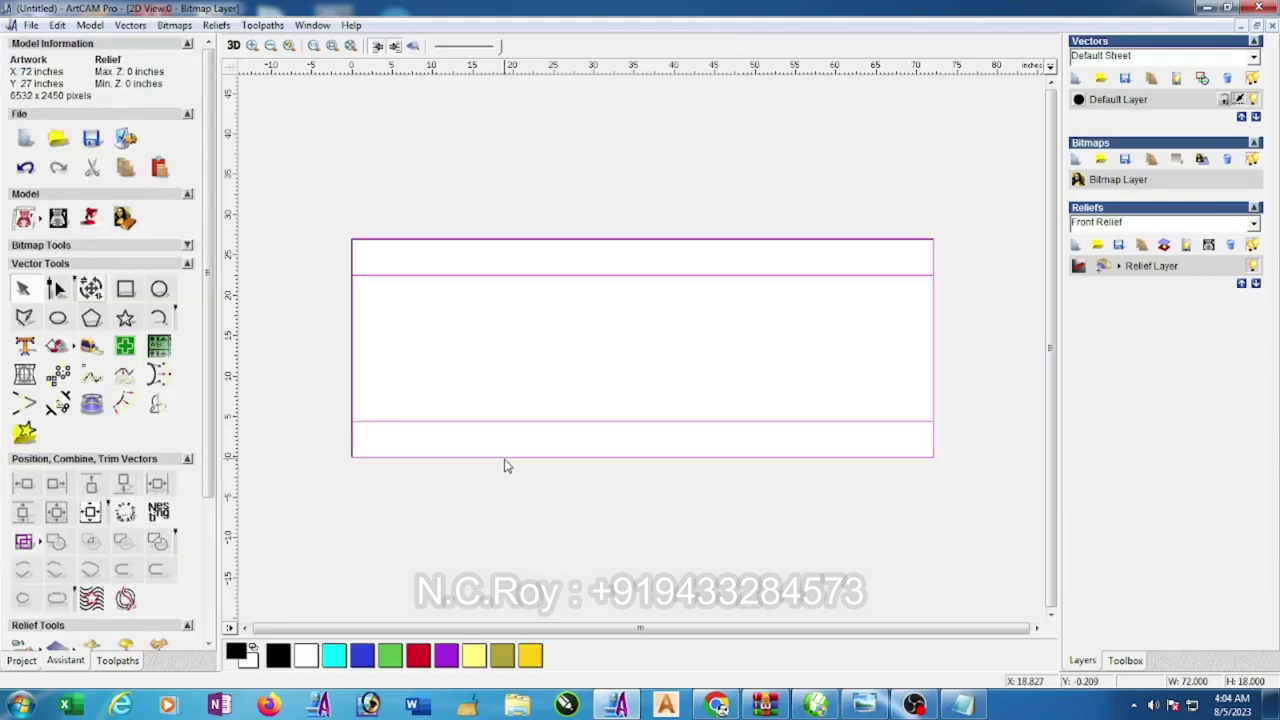
click(126, 484)
click(518, 532)
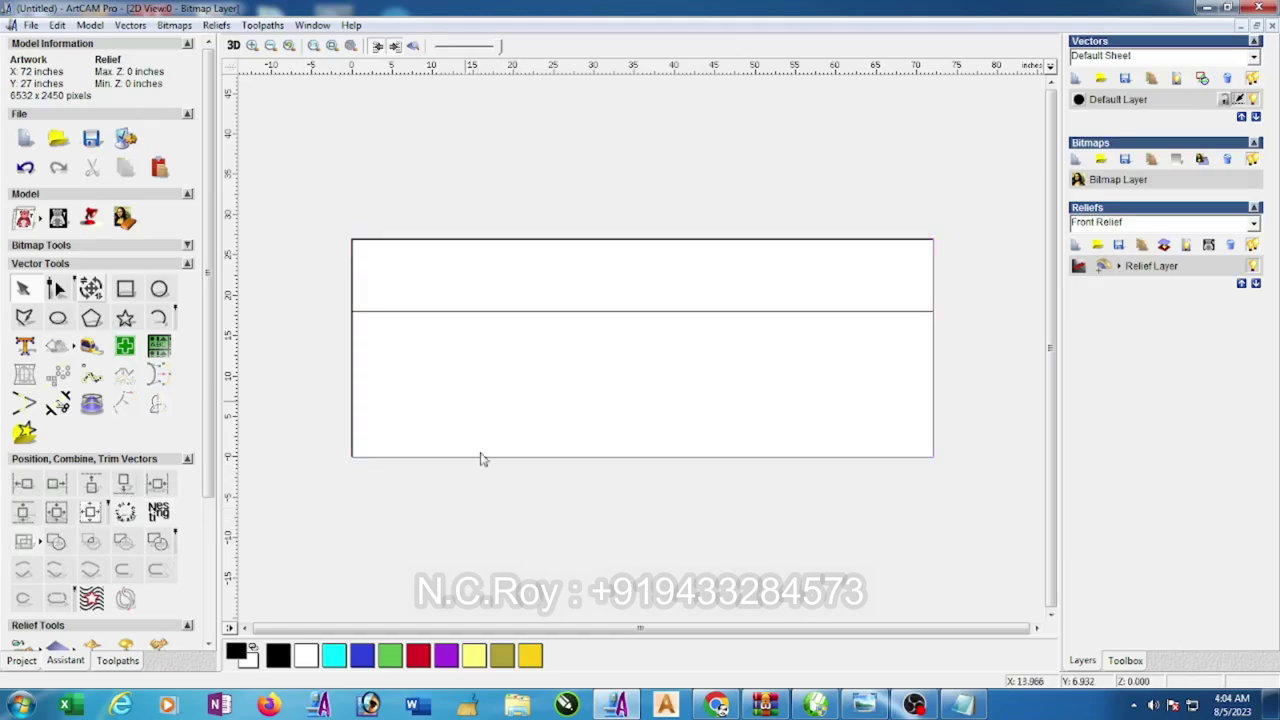
- Import the leg relief as 3D clipart sized 72 by 27 inches
click(224, 27)
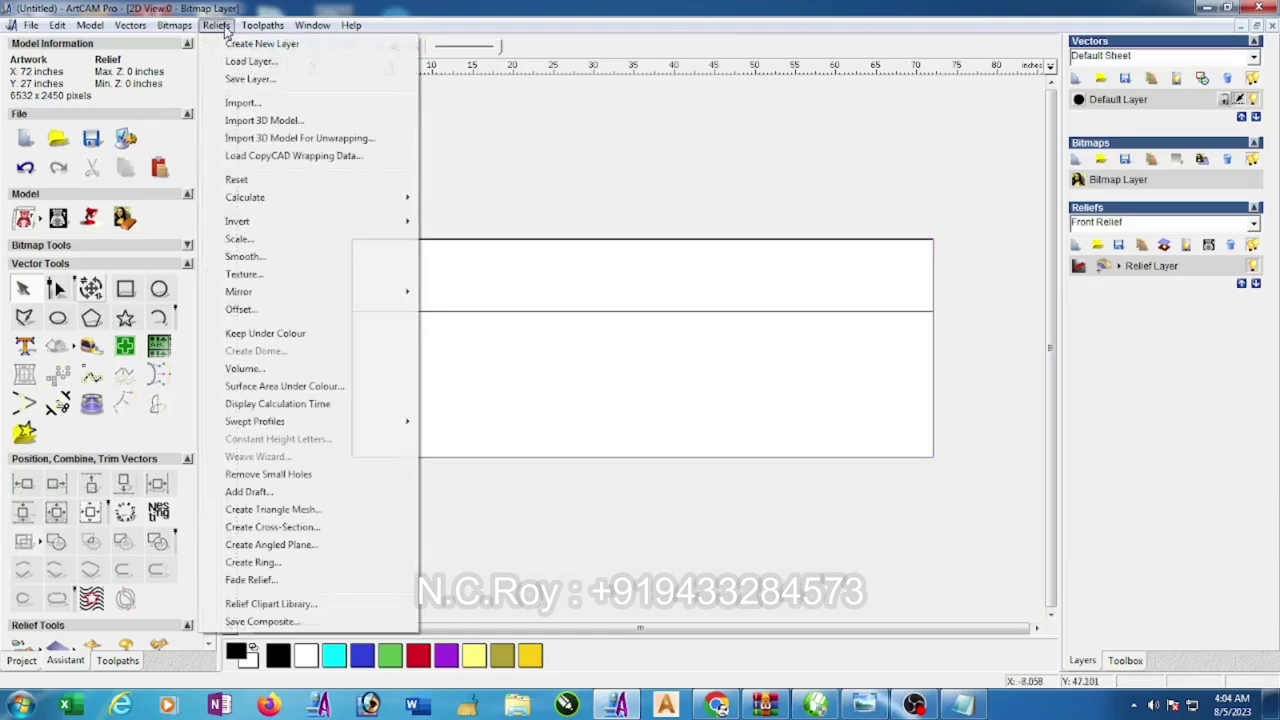
click(256, 105)
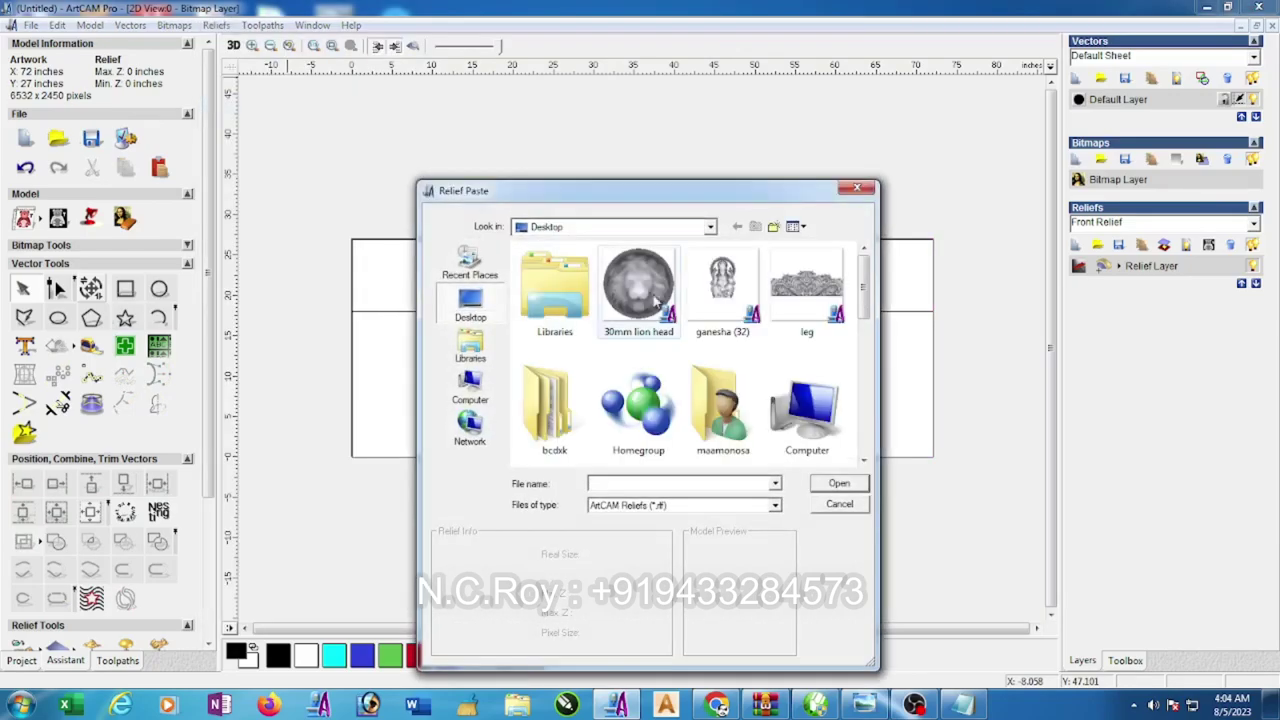
double_click(812, 293)
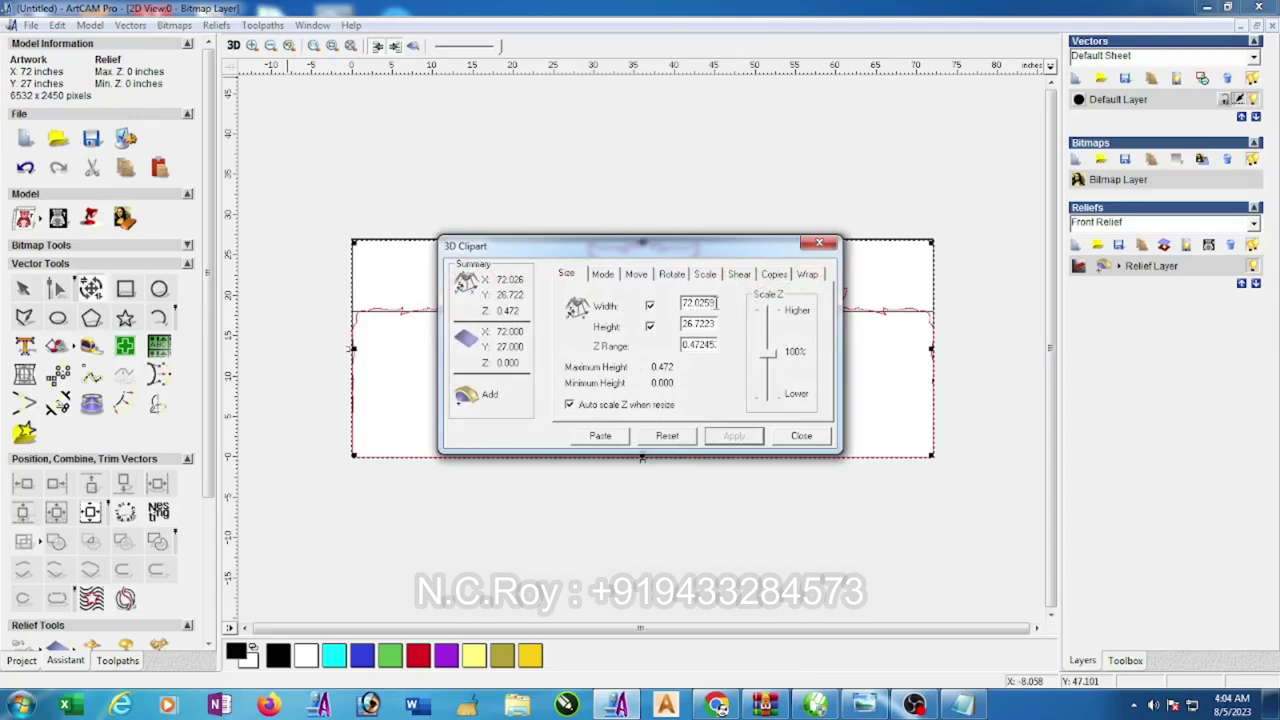
double_click(714, 302)
text(72)
key(Tab)
text(2)
click(736, 436)
- Paste the leg relief into the model and turn on the colour-shaded preview
drag(726, 252, 673, 487)
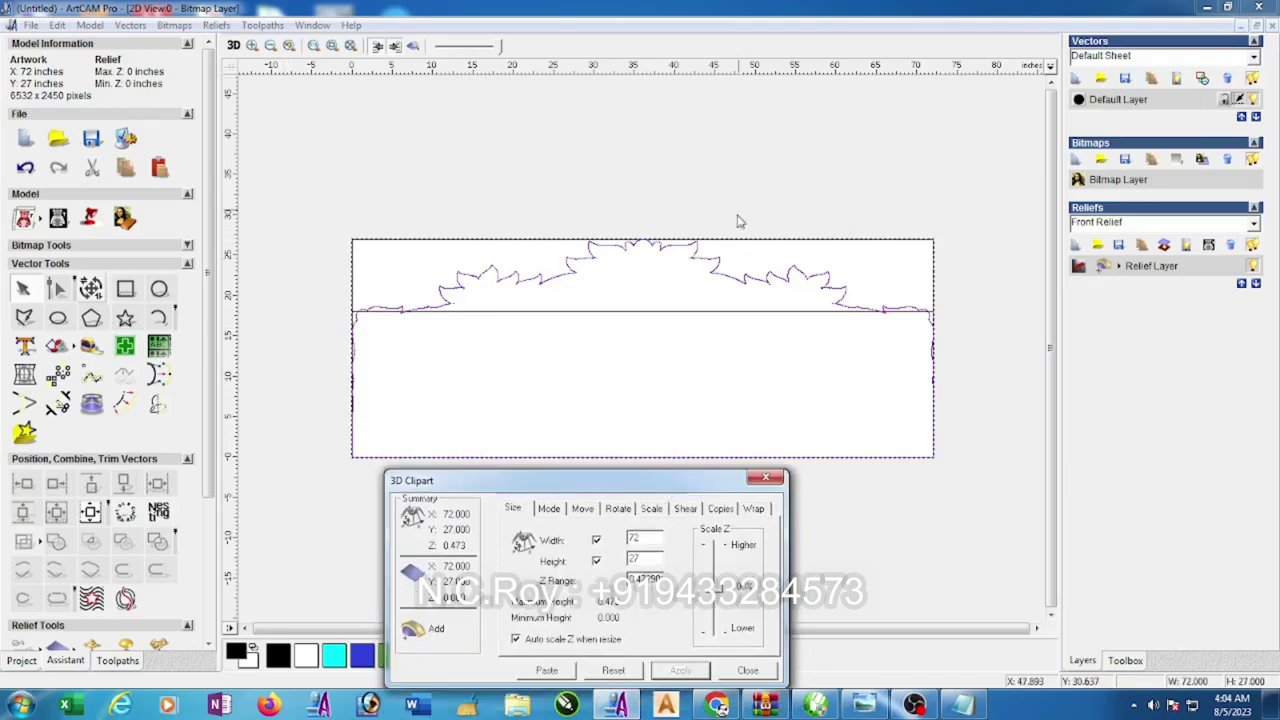
click(763, 281)
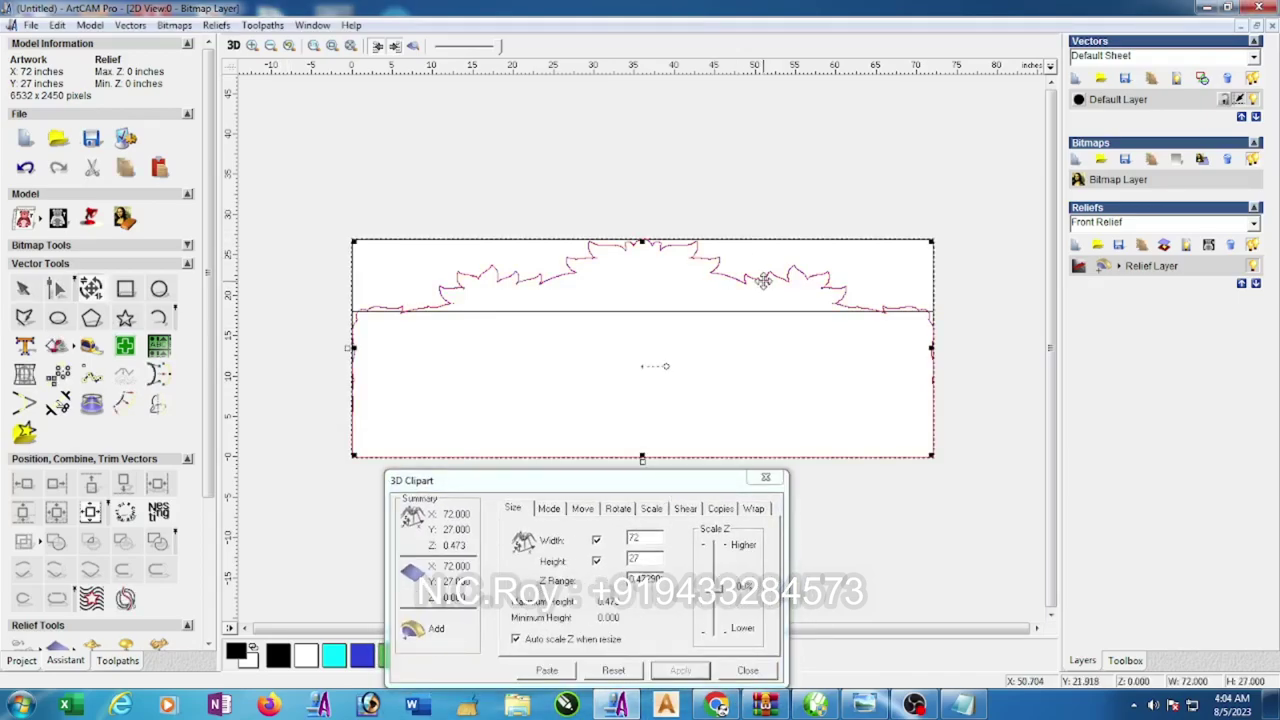
drag(701, 482, 968, 300)
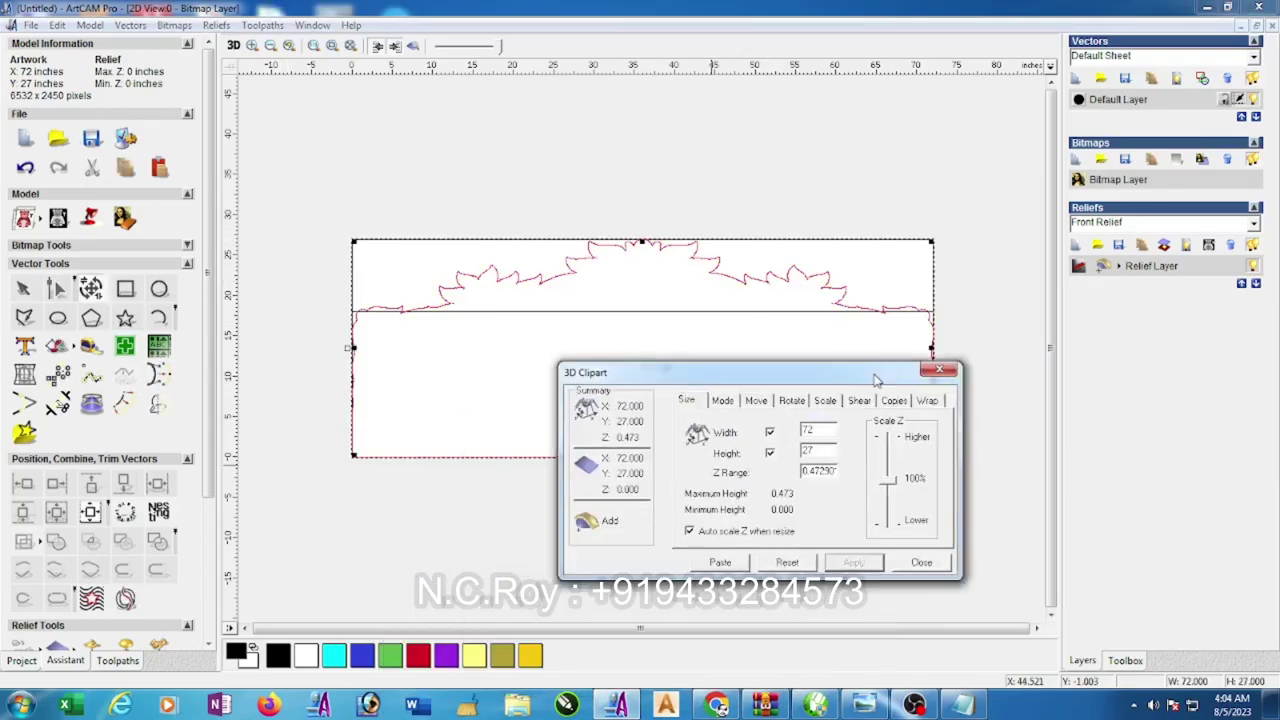
click(822, 490)
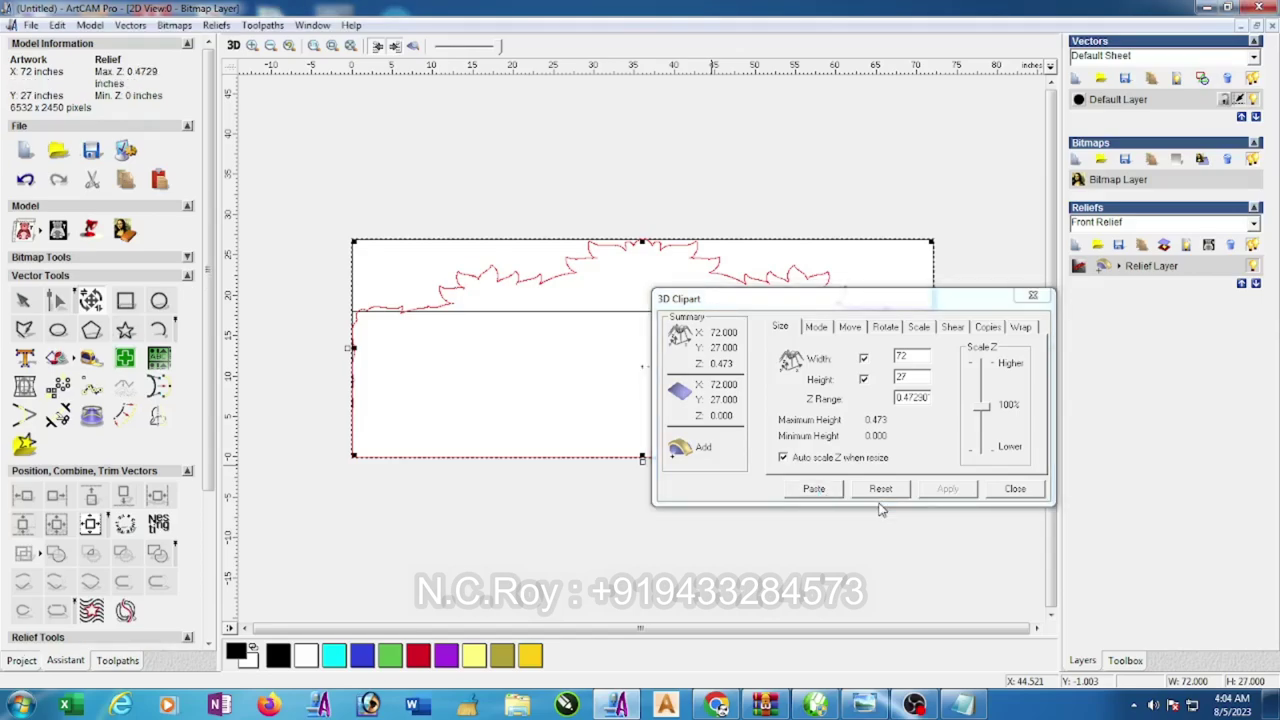
click(410, 52)
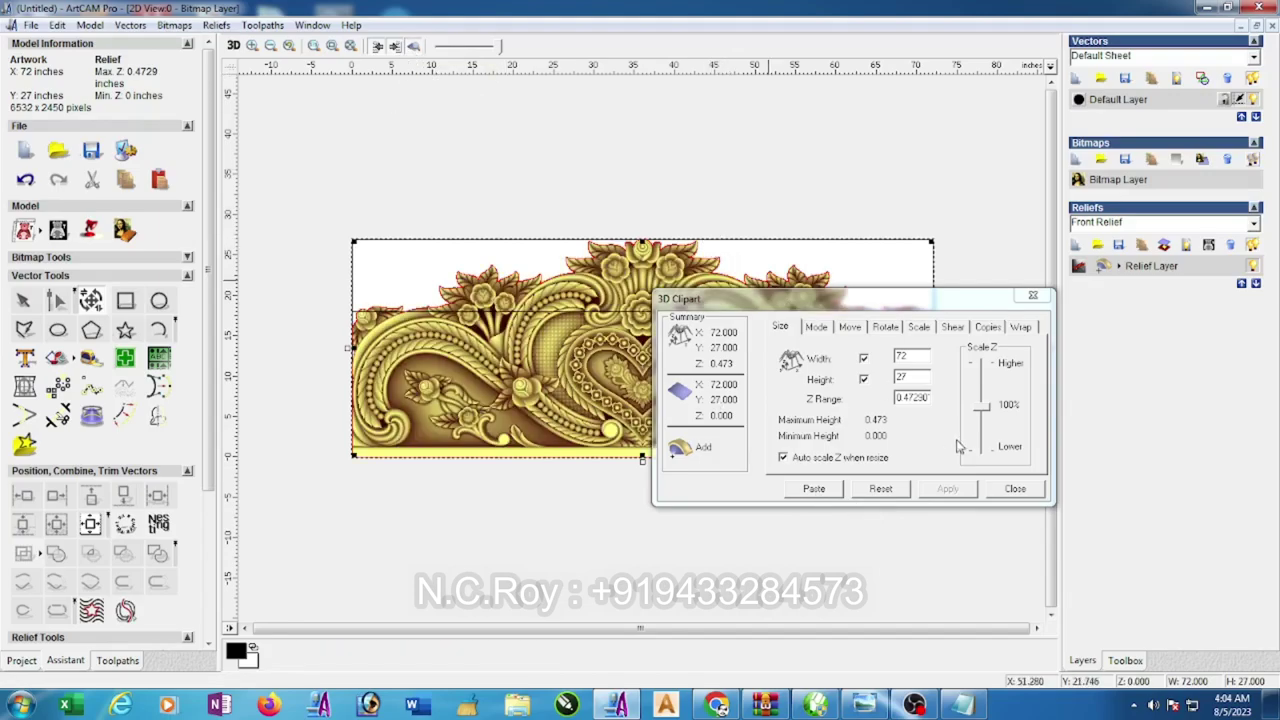
click(1013, 489)
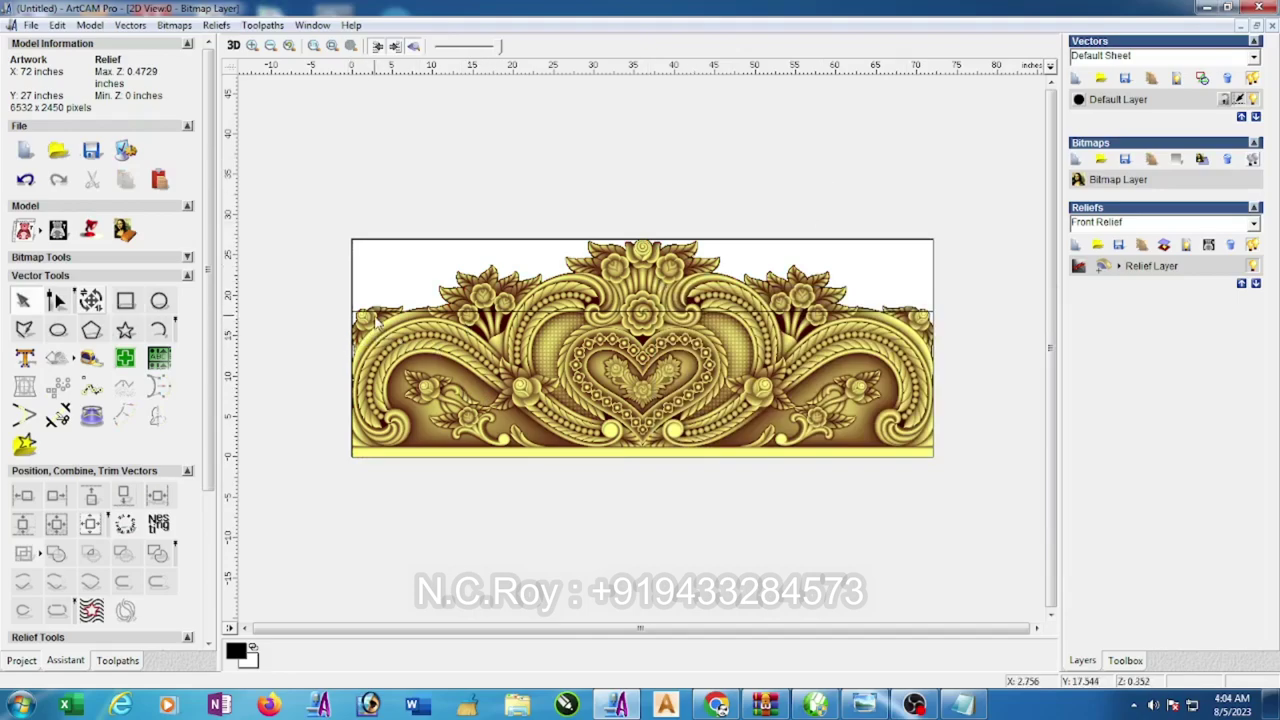
- Raise the 72 by 18 inch rectangle slightly
click(431, 314)
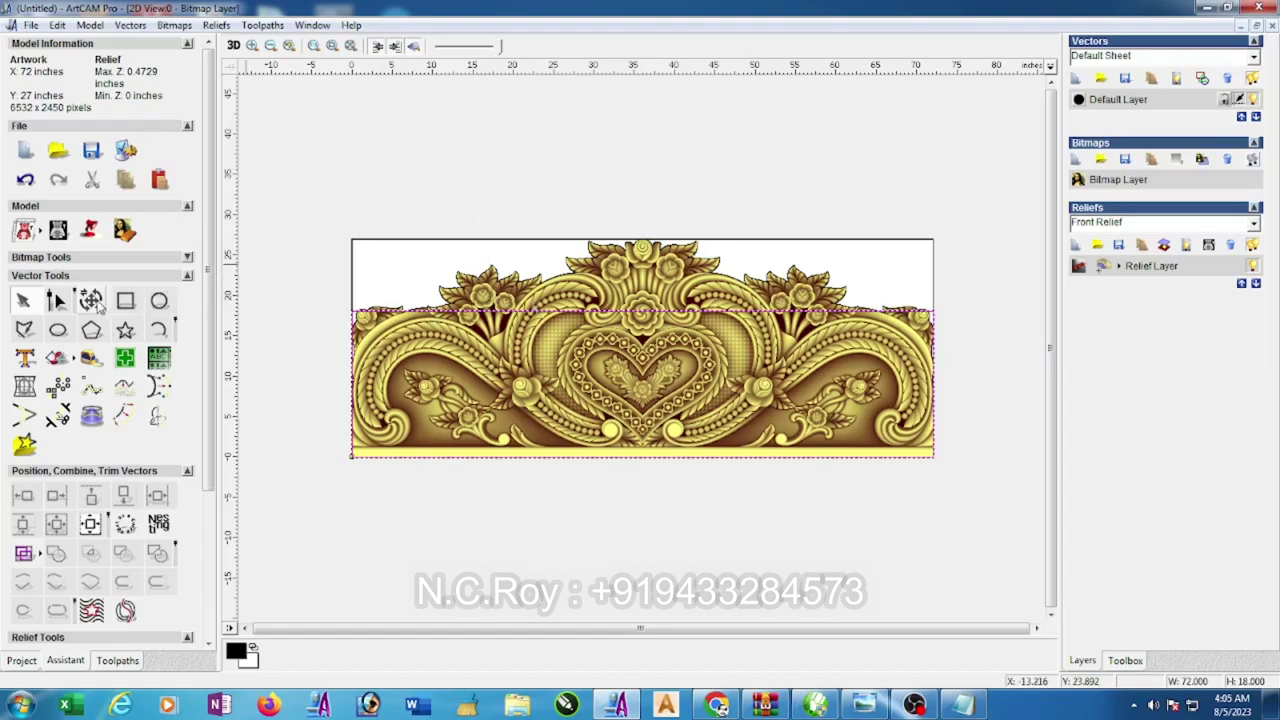
click(921, 289)
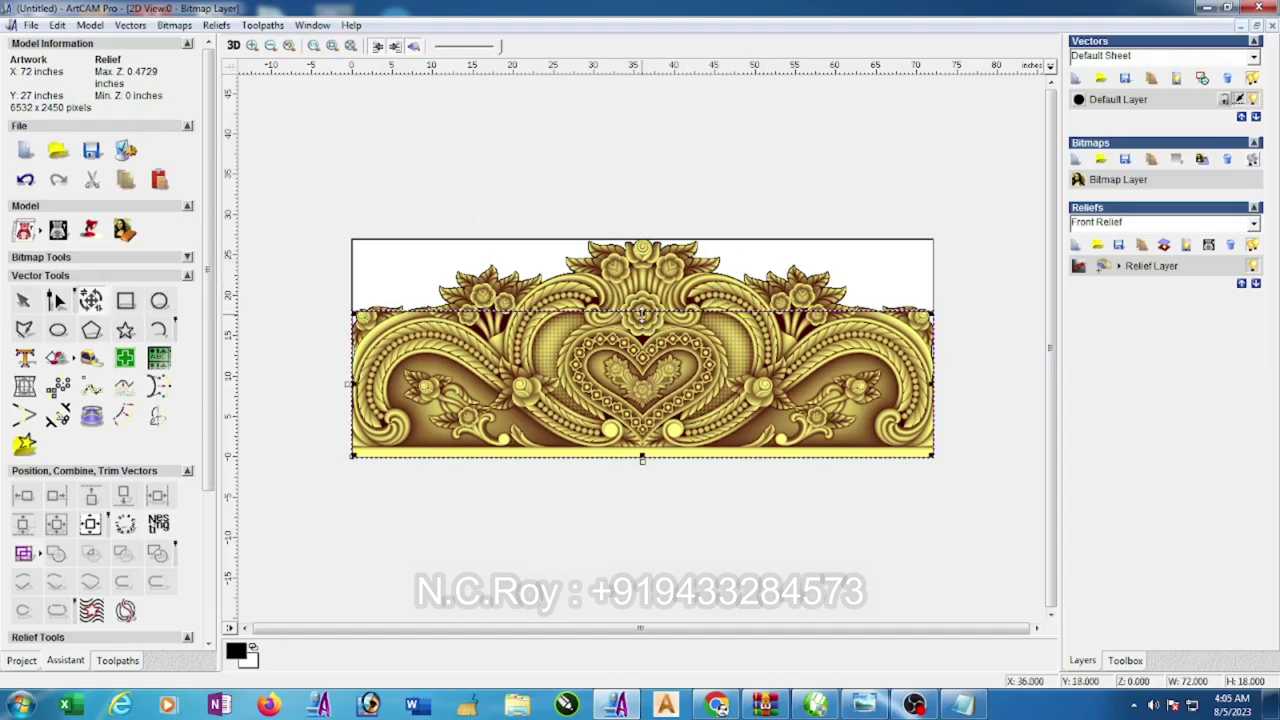
drag(641, 313, 641, 303)
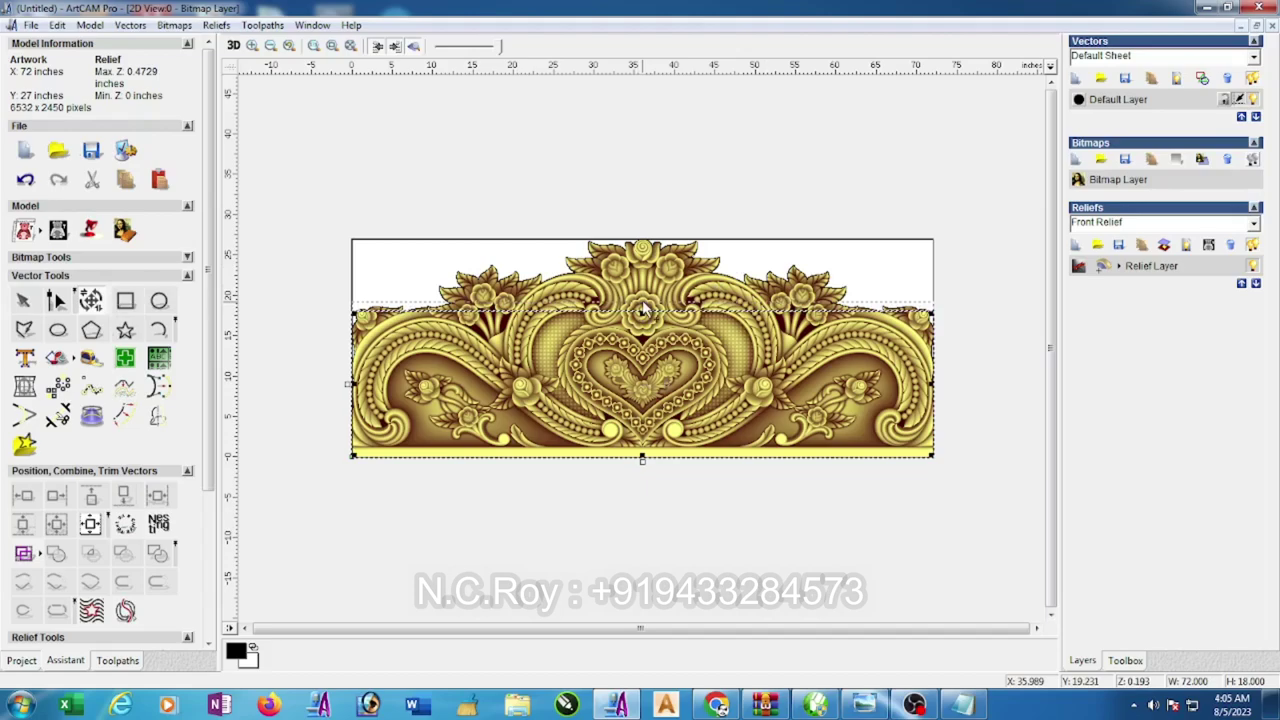
click(623, 171)
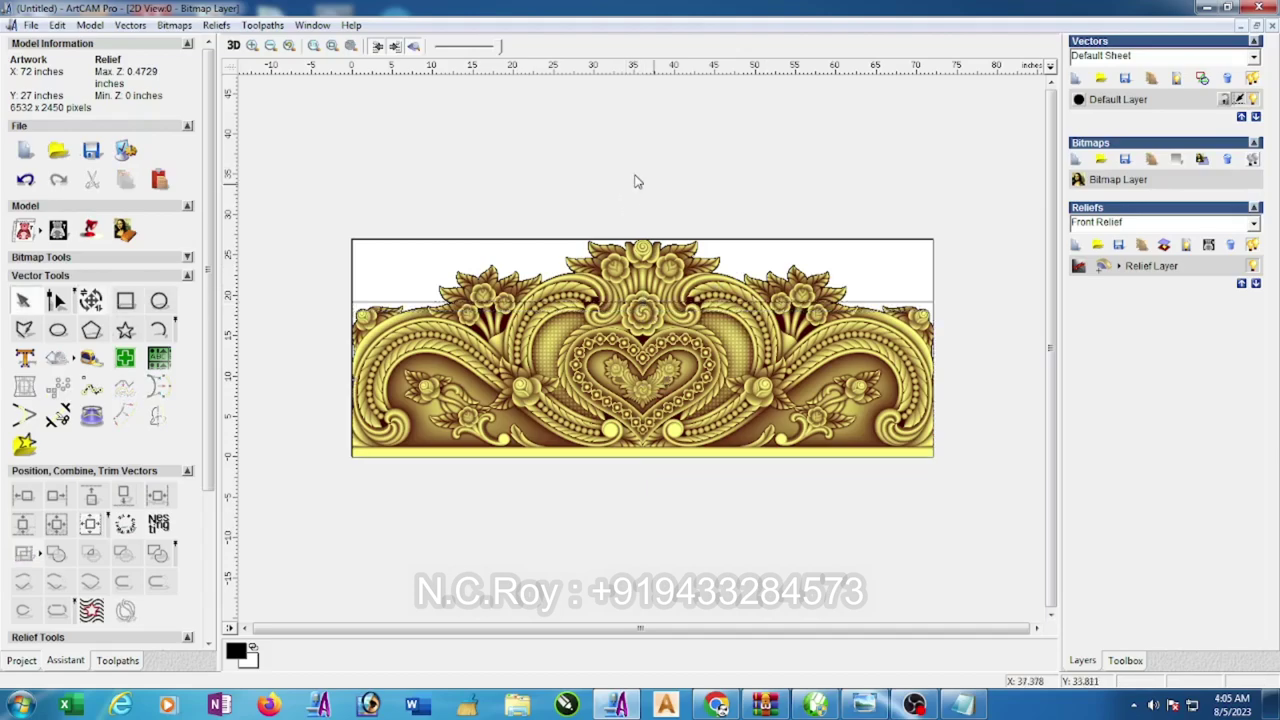
click(865, 300)
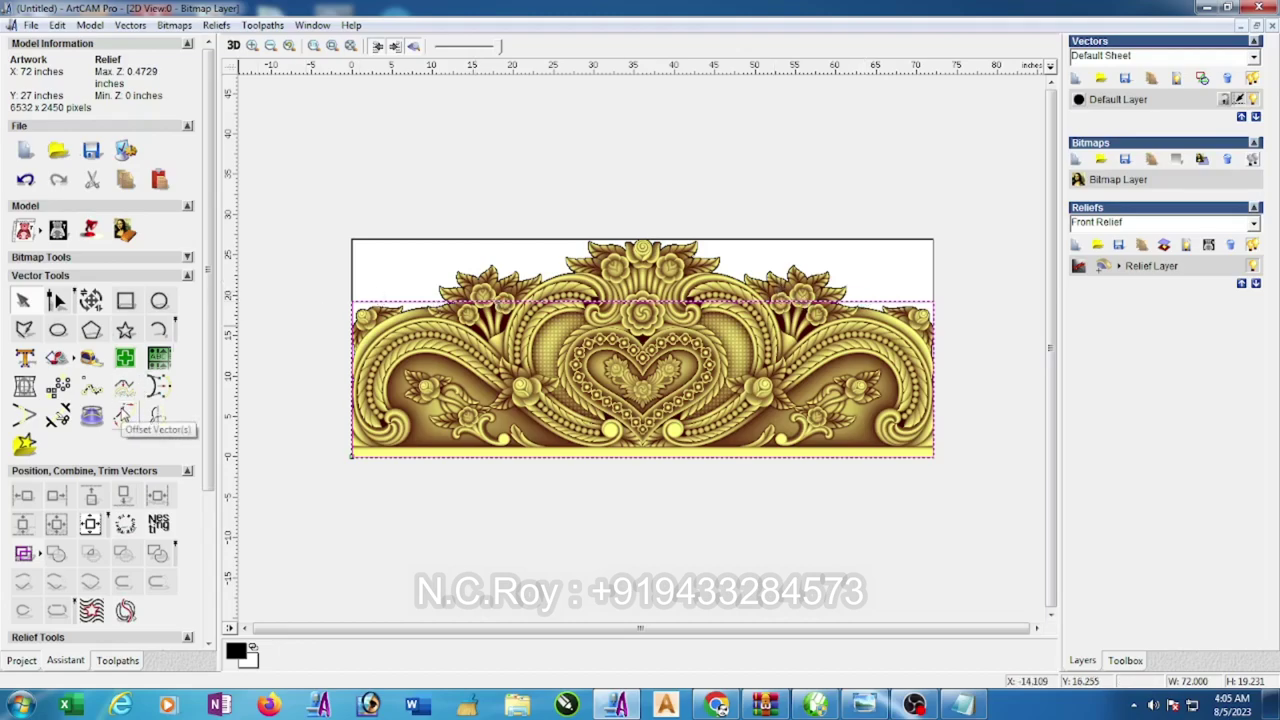
- Shrink the boundary rectangle to about 52 by 7.75 inches over the crest and hide the relief image
click(90, 300)
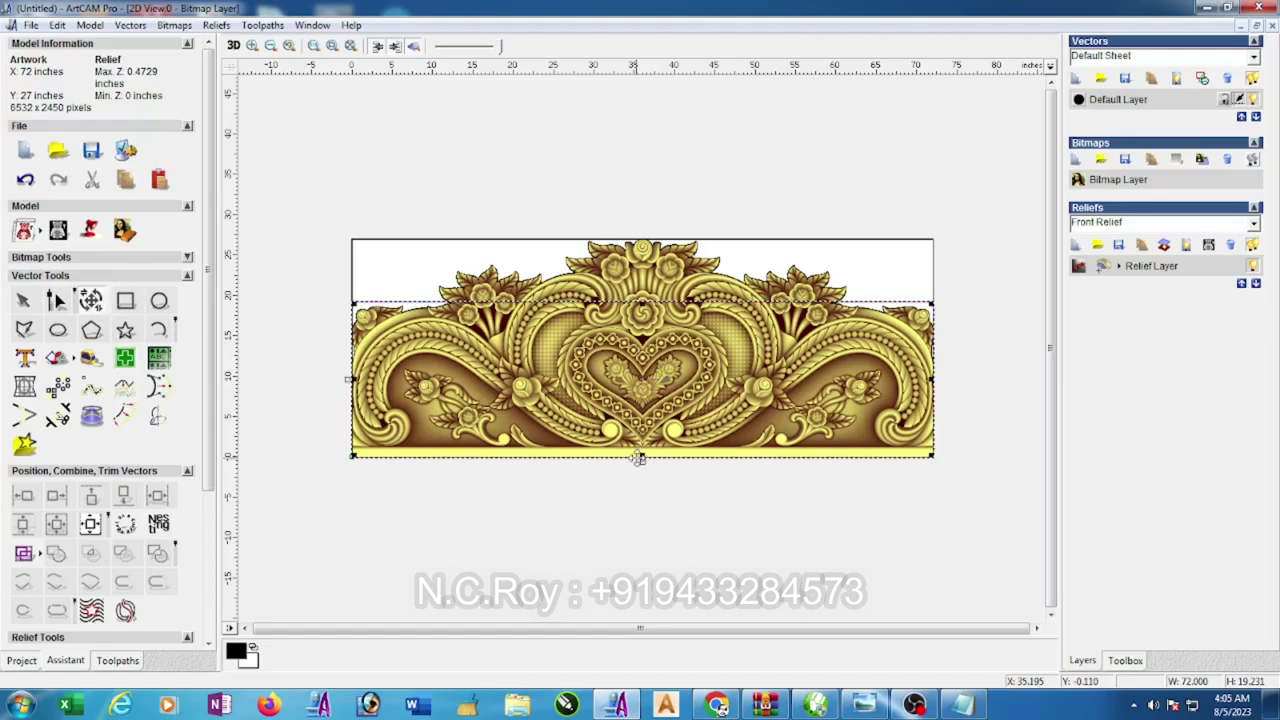
drag(643, 458, 645, 250)
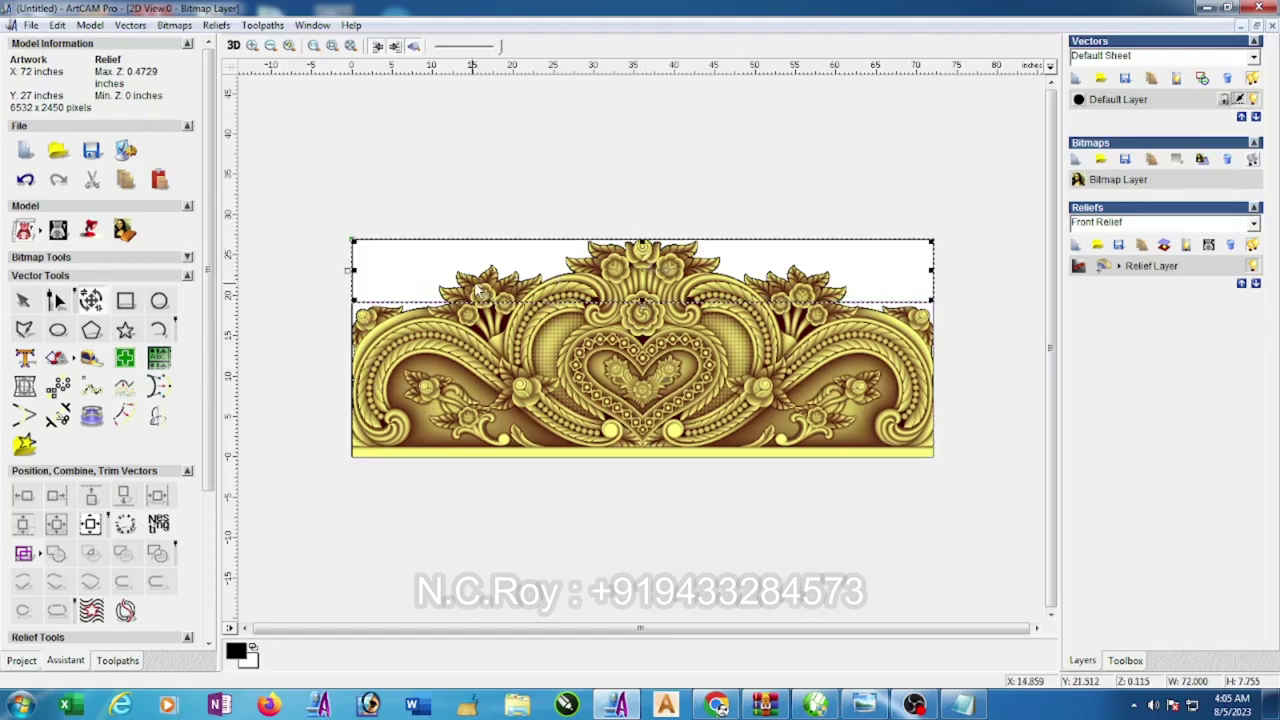
drag(353, 270, 434, 270)
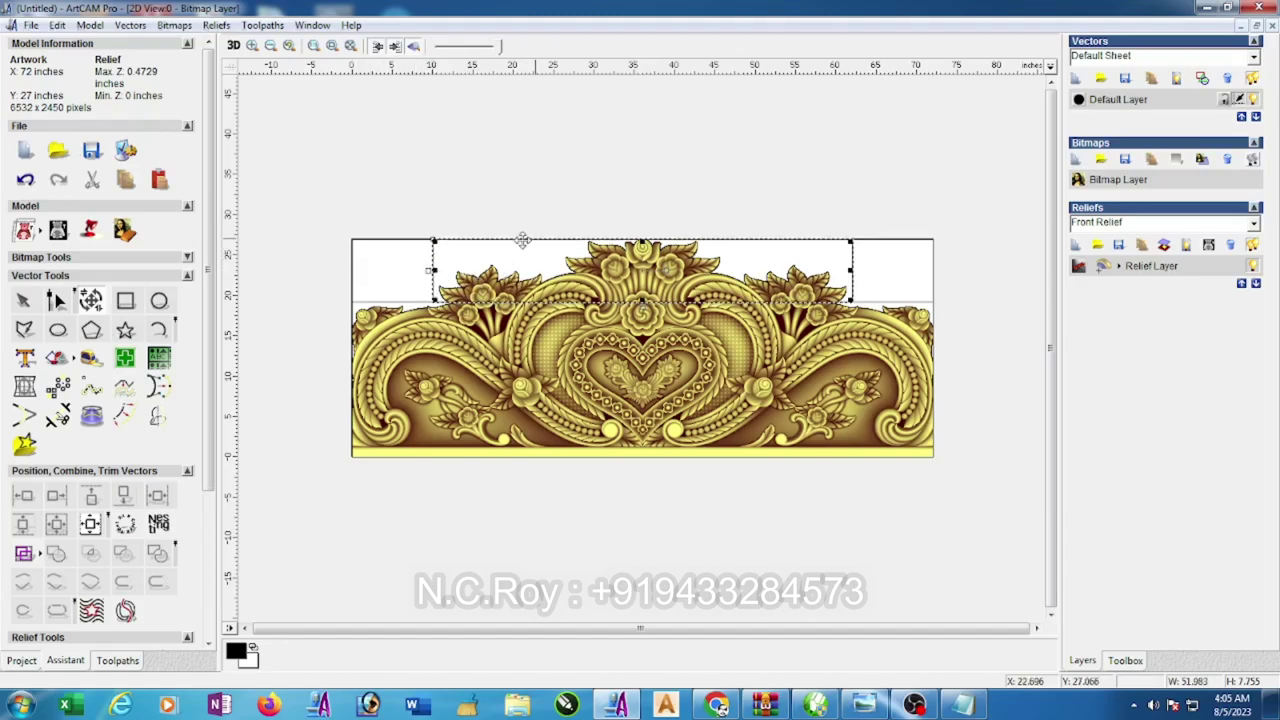
click(414, 47)
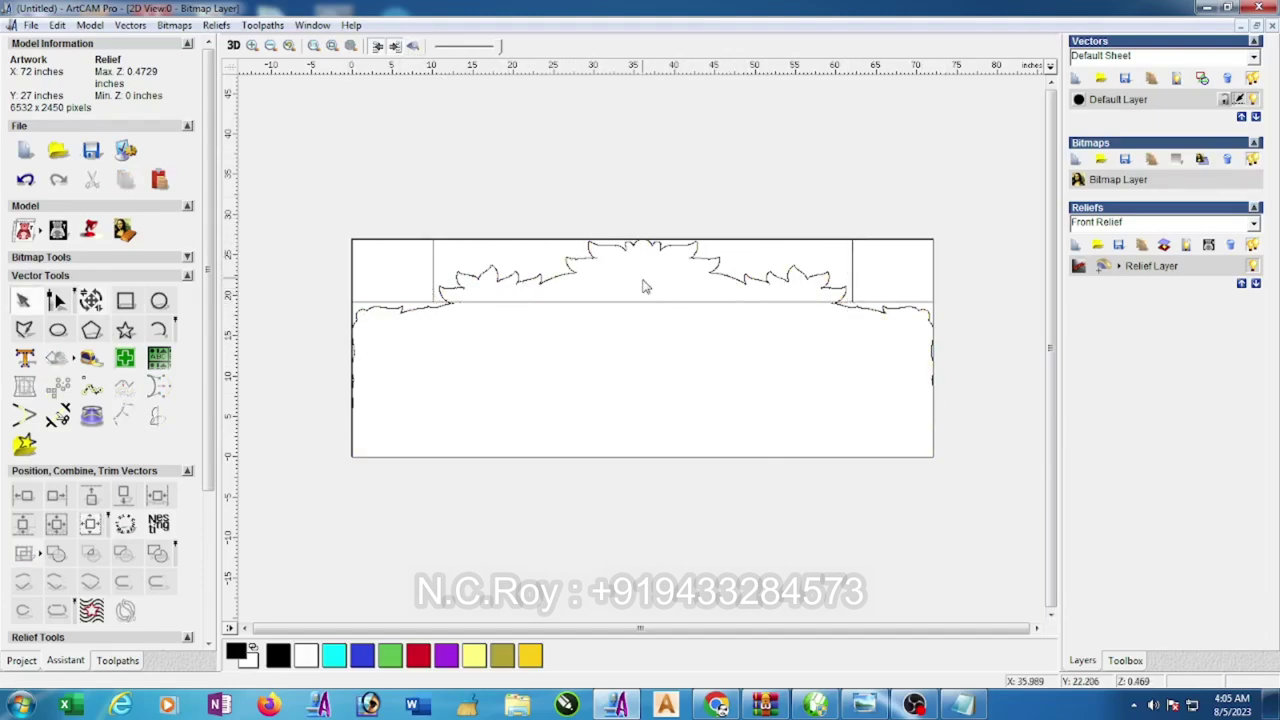
- Export the outline vectors as leg.eps into a new leg folder under bed 4
click(435, 268)
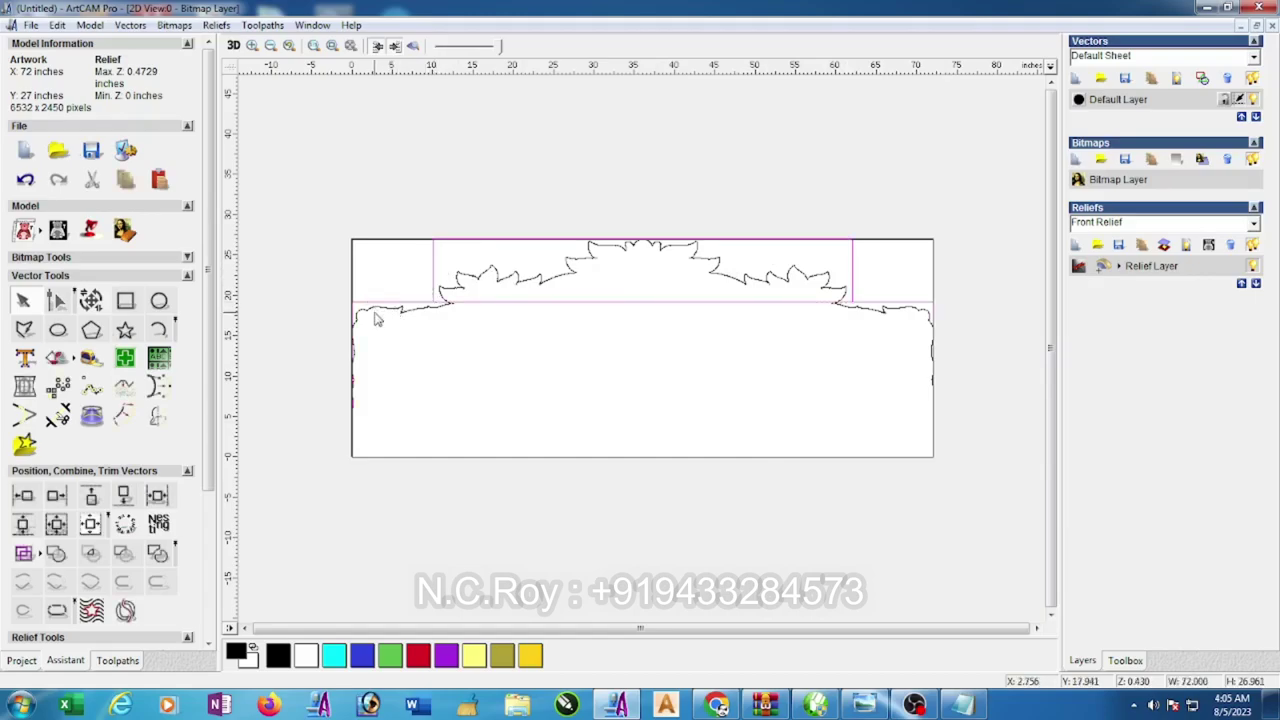
click(130, 25)
click(150, 121)
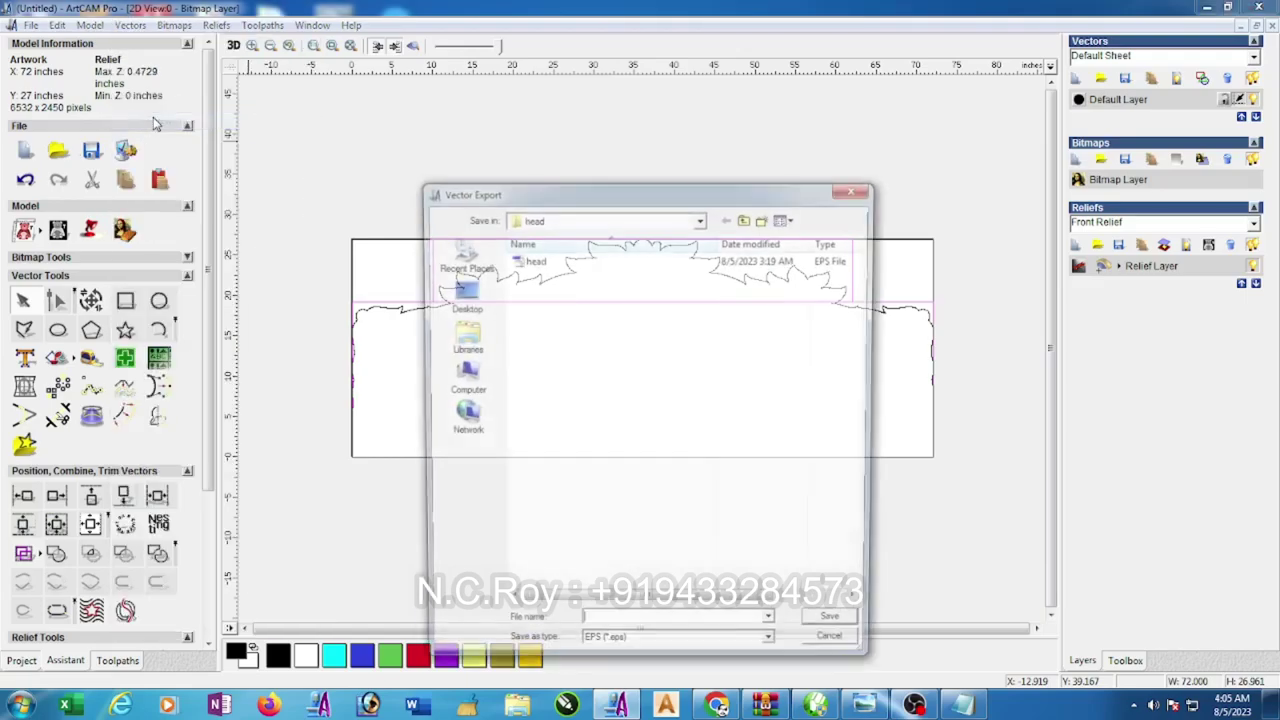
click(746, 217)
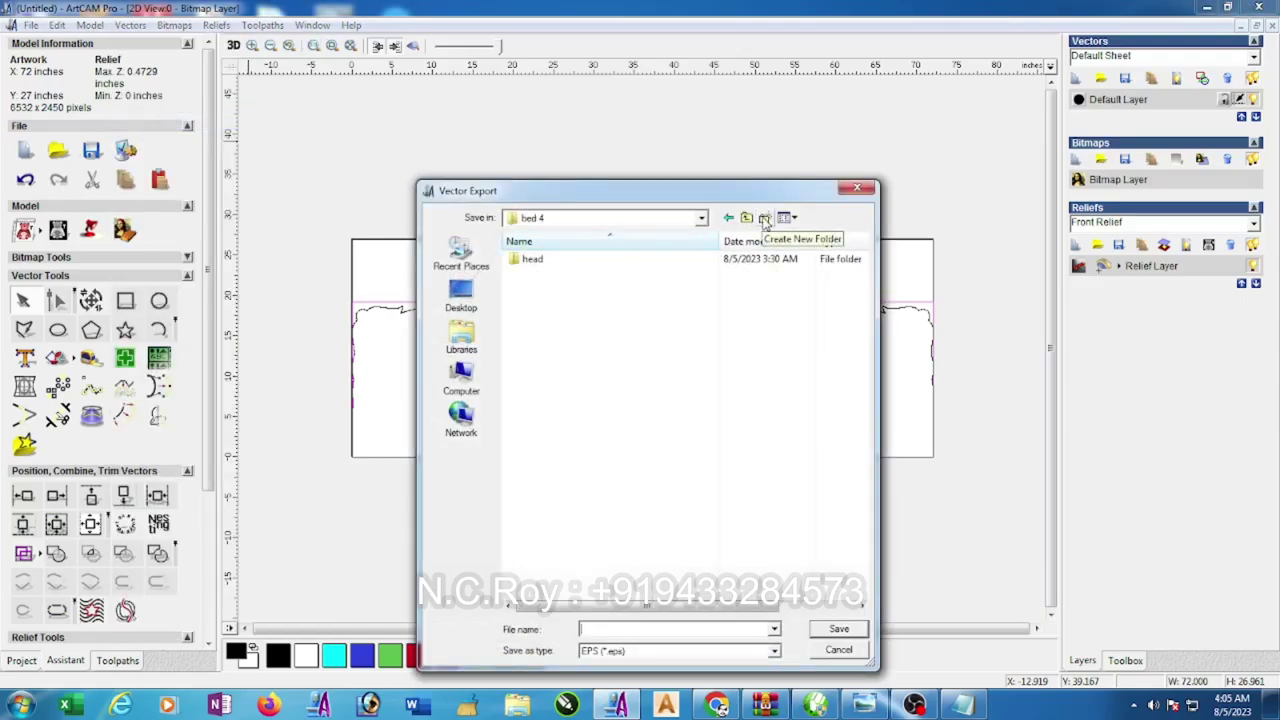
click(764, 217)
text(1)
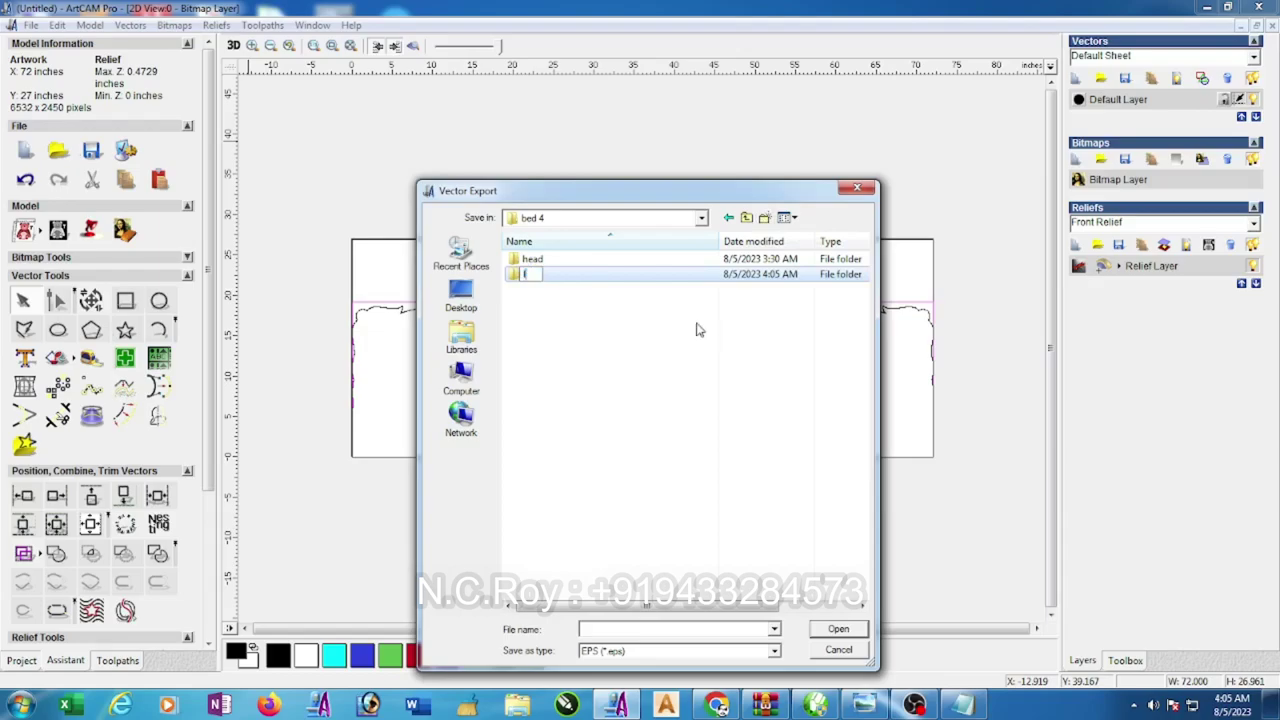
key(Return)
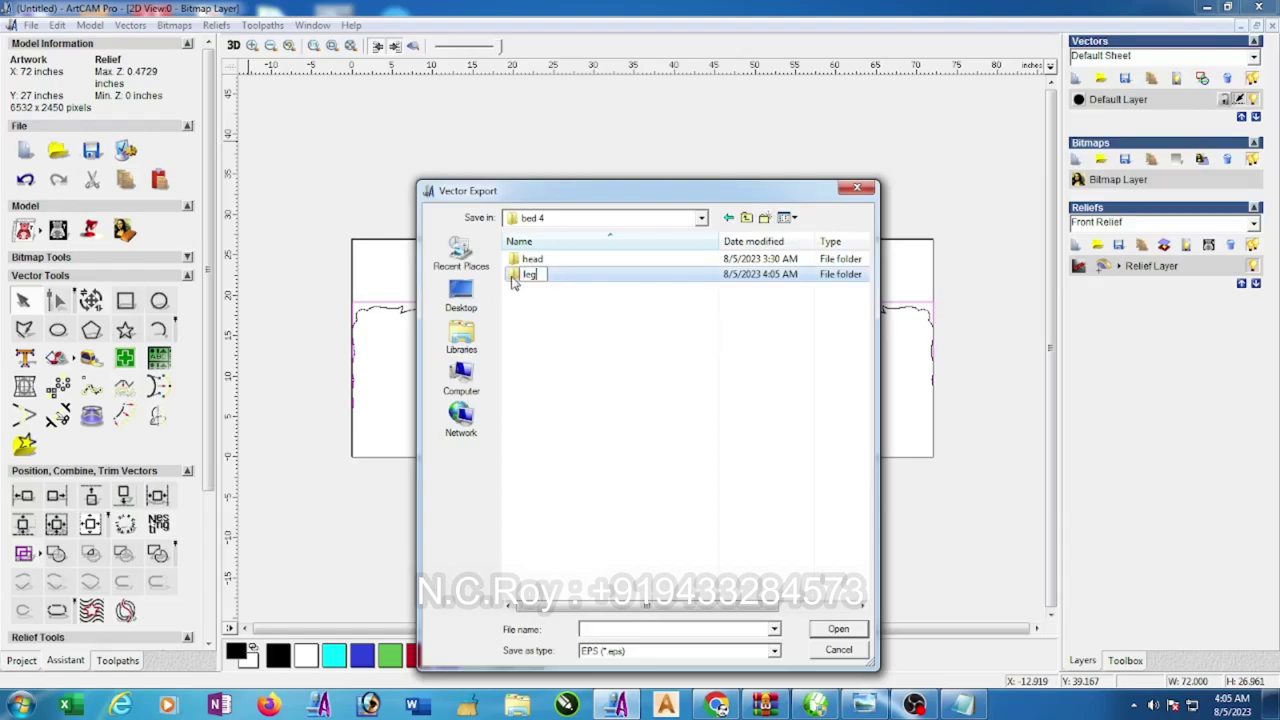
double_click(516, 280)
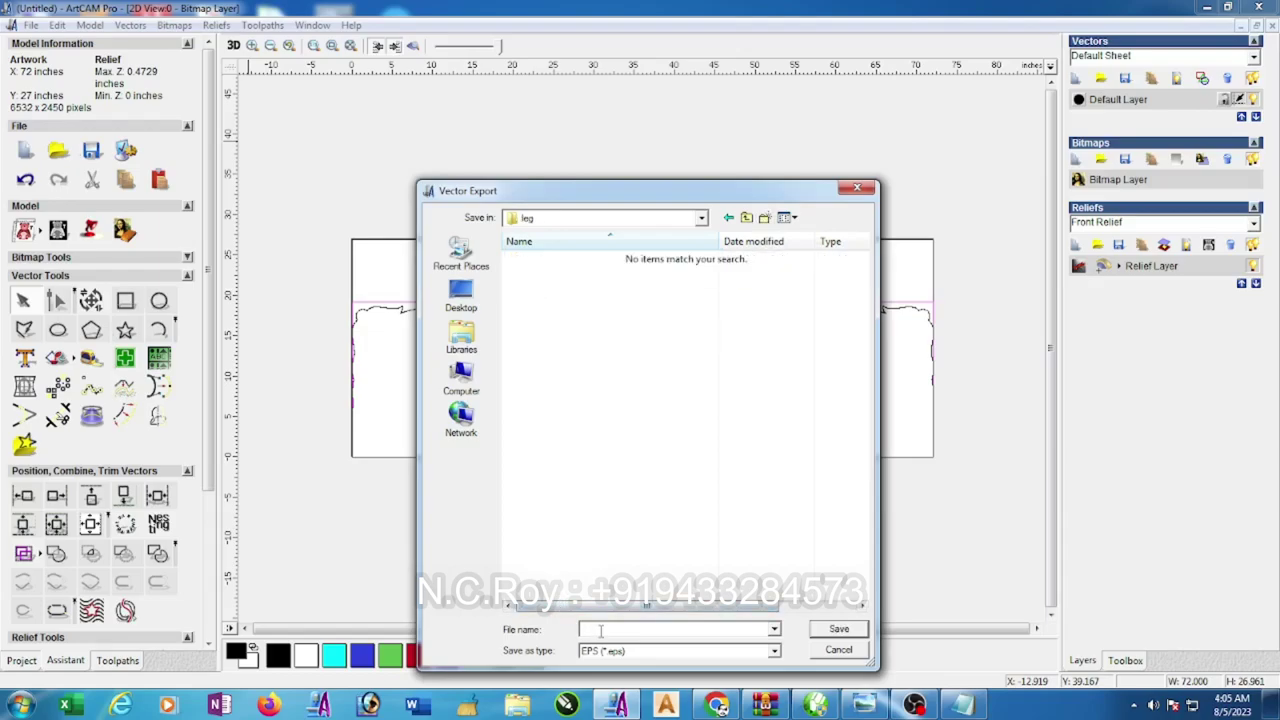
click(840, 629)
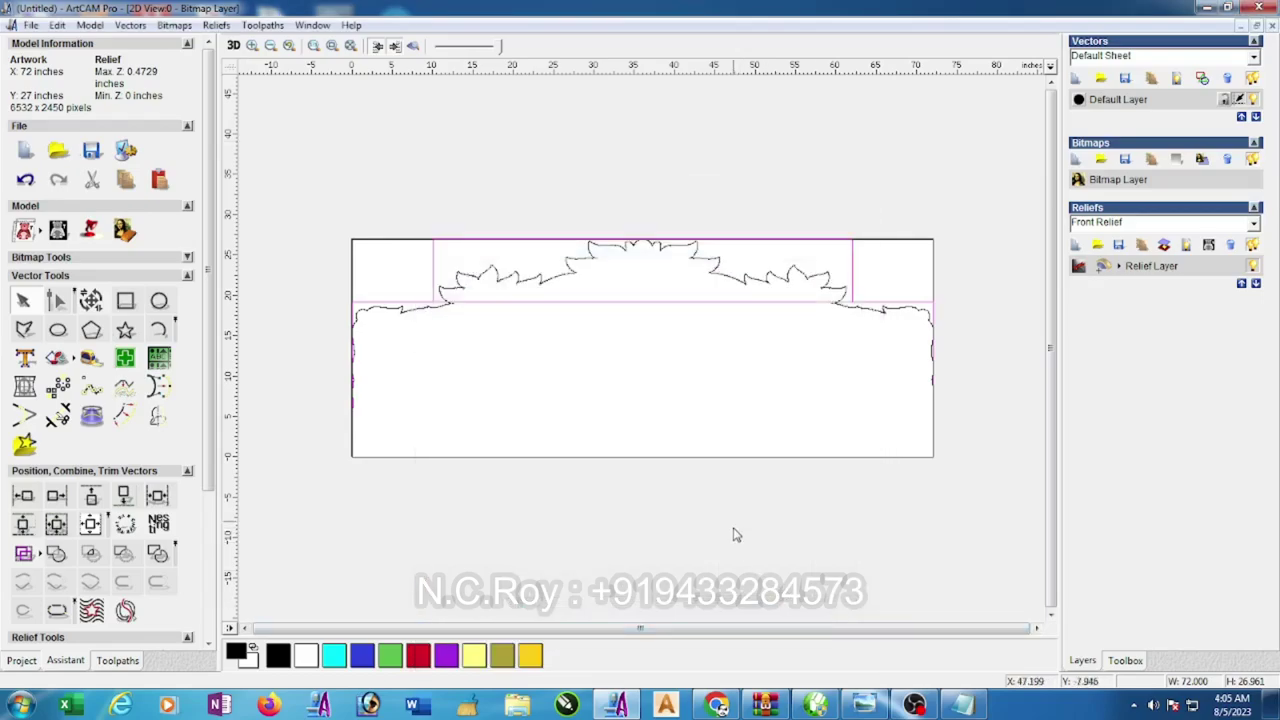
click(818, 706)
- Import leg.eps from the bed 4 > leg folder into CorelDRAW and place it on the page
click(646, 364)
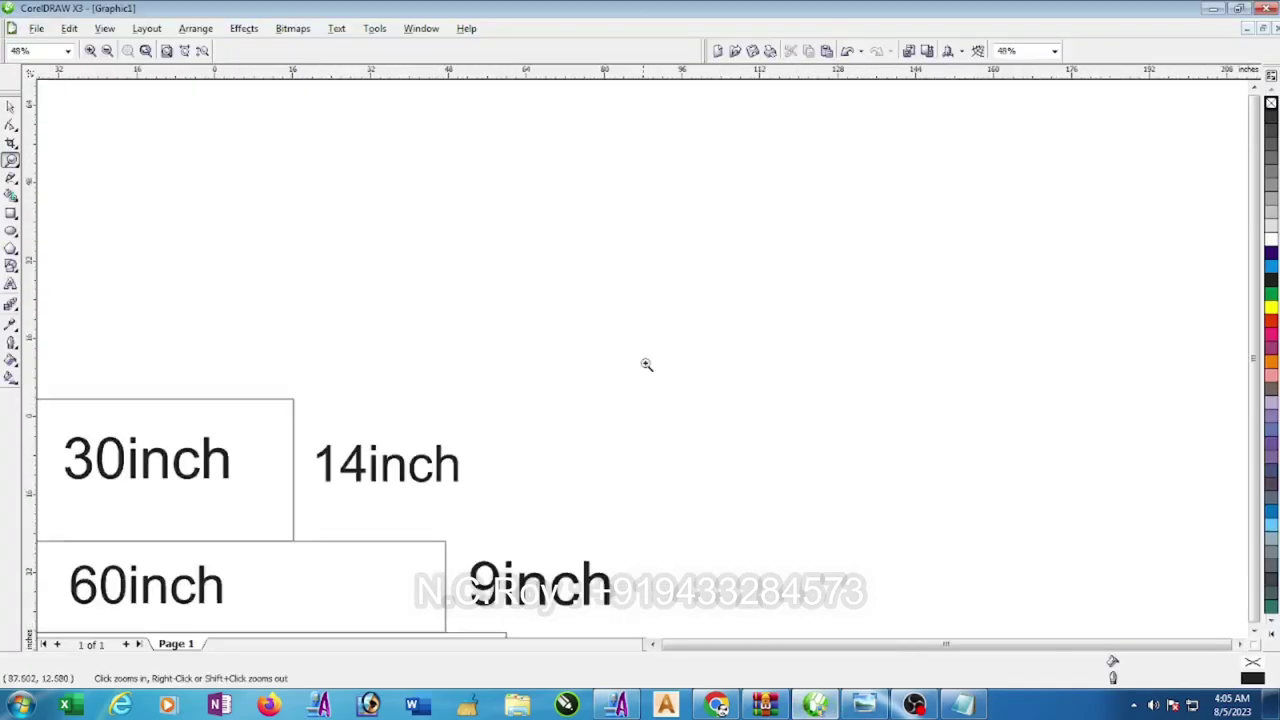
right_click(652, 380)
click(643, 357)
click(640, 343)
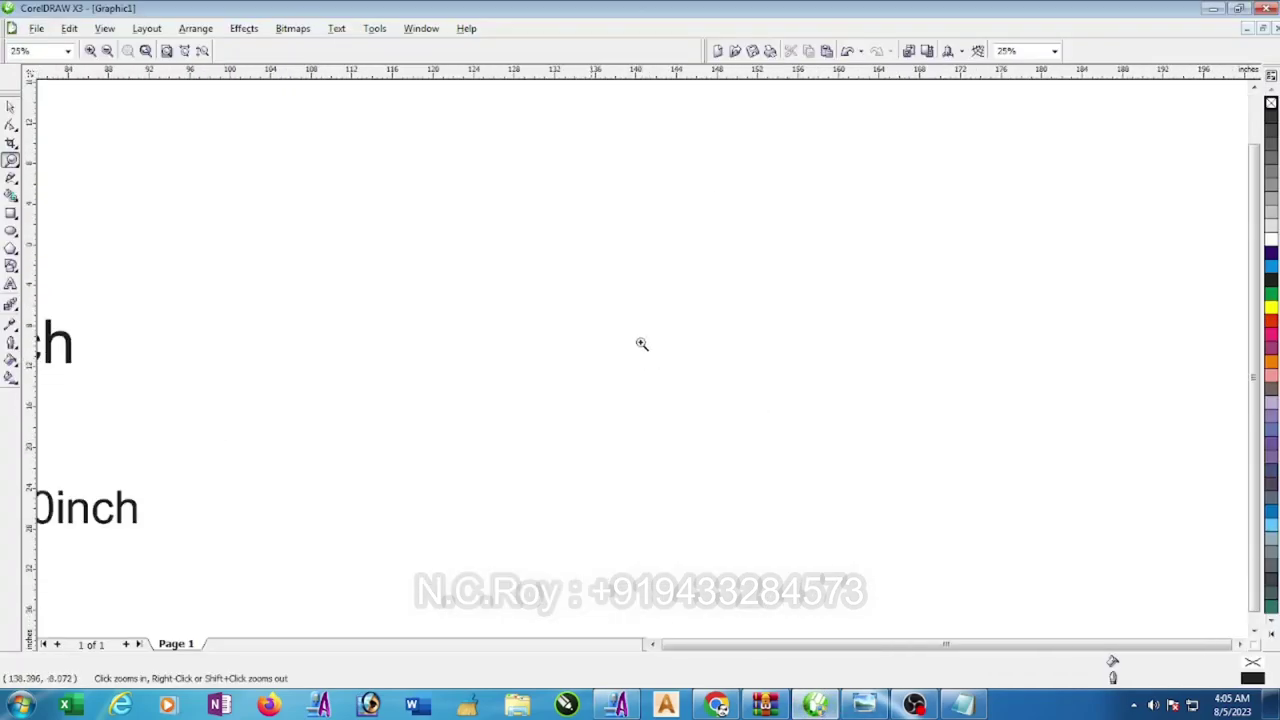
click(36, 30)
click(40, 187)
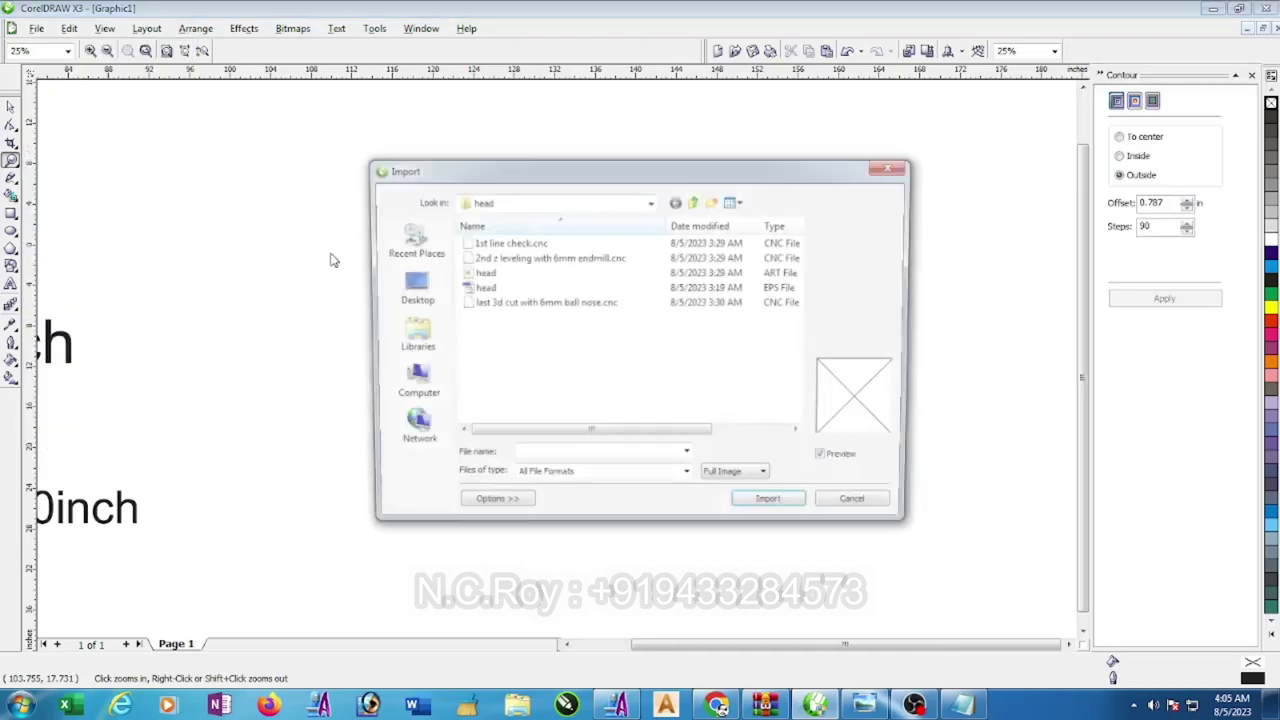
click(690, 202)
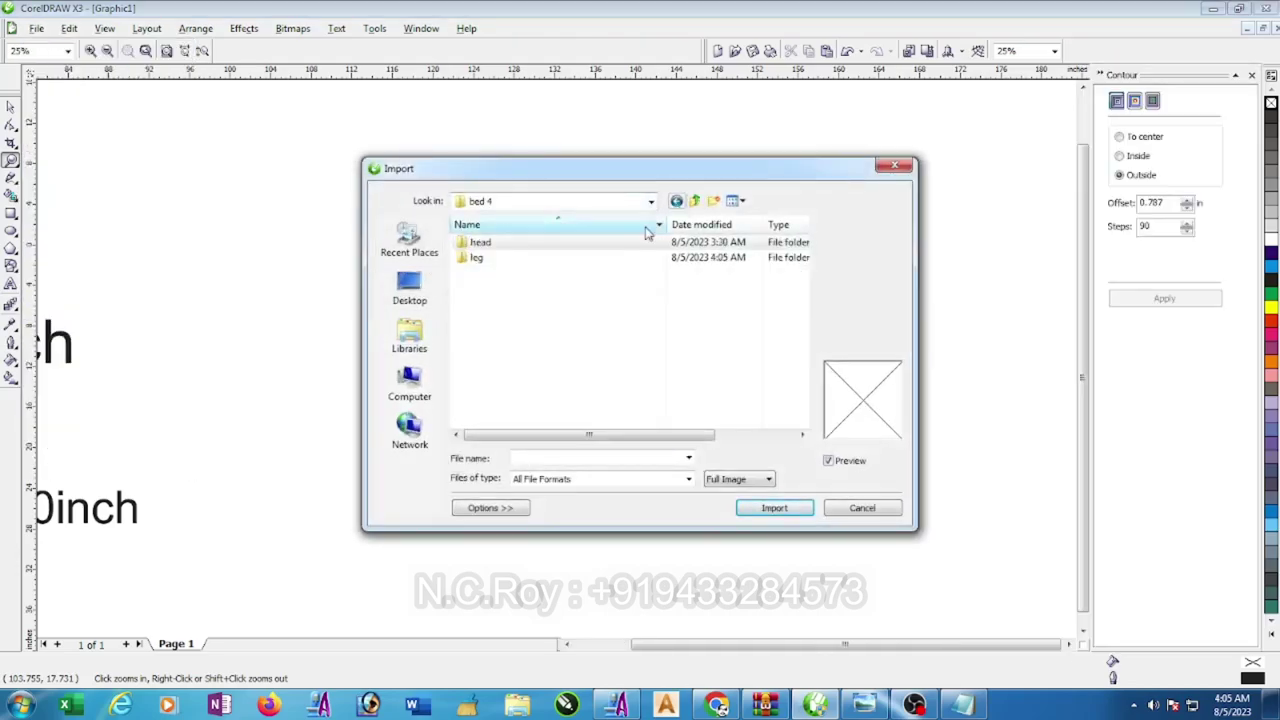
double_click(478, 257)
double_click(474, 244)
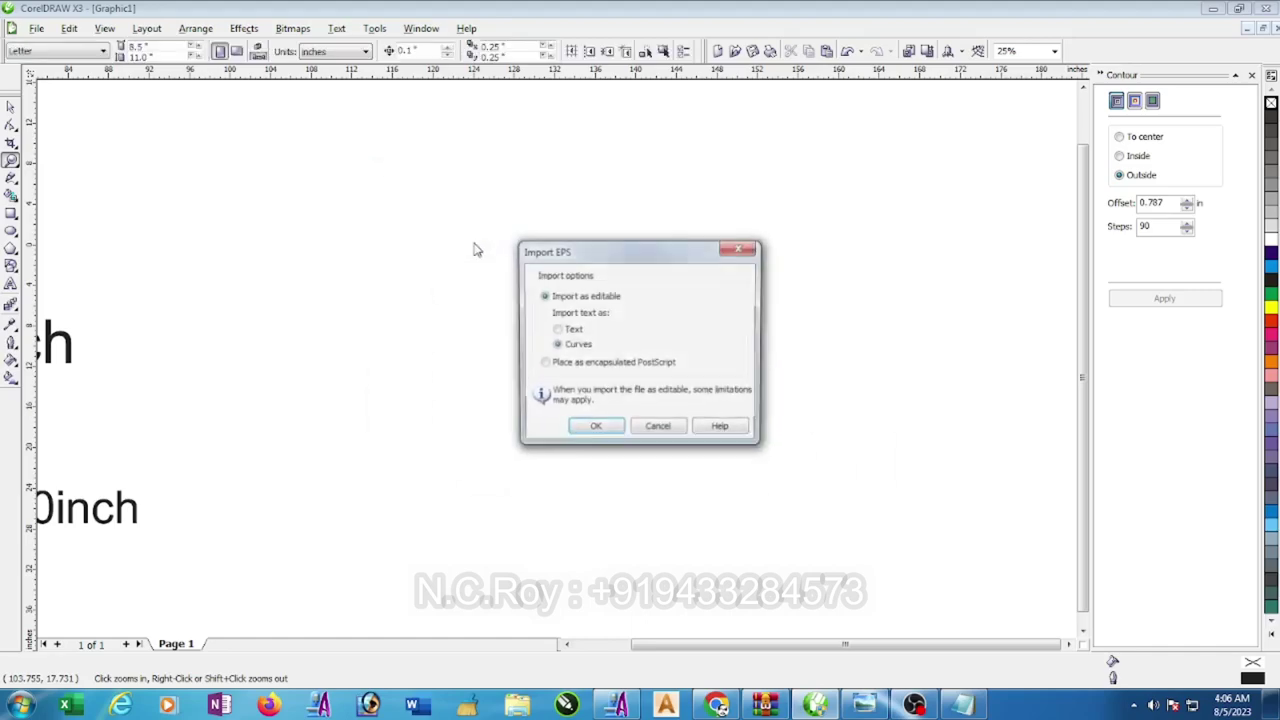
click(594, 430)
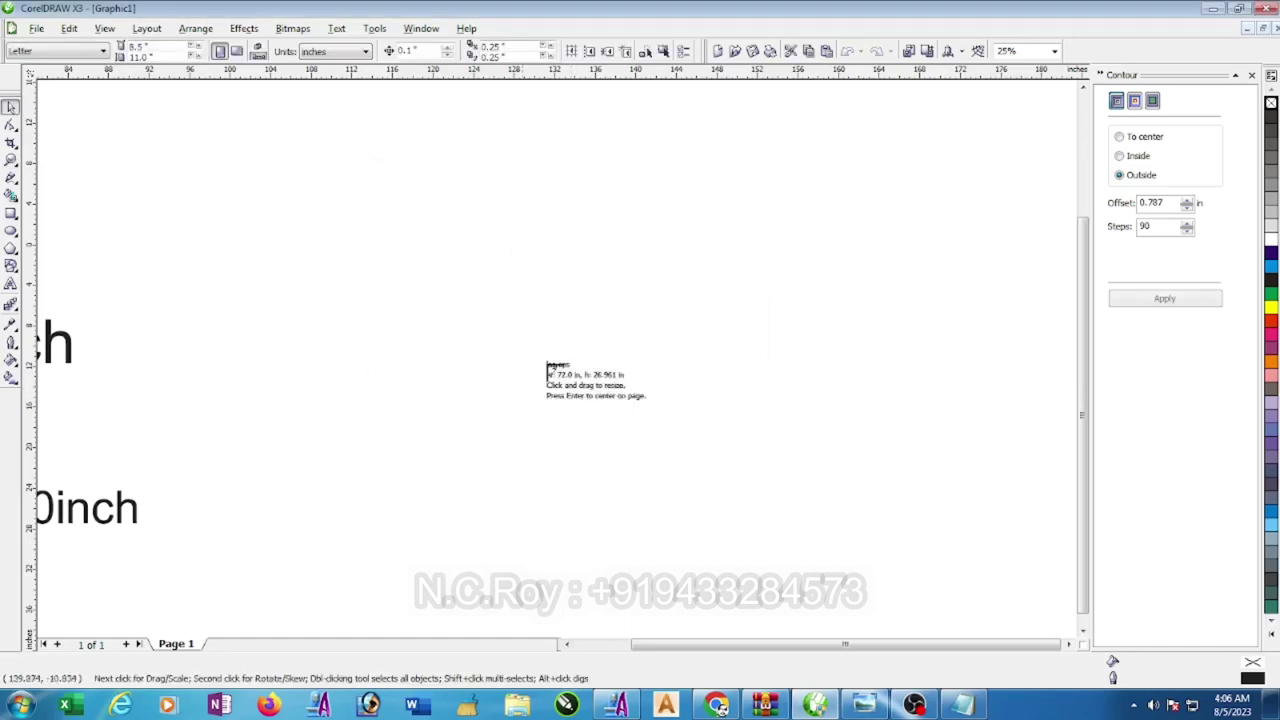
click(469, 286)
- Give the imported outlines a hairline width and ungroup both rectangles
scroll(517, 289, down, 2)
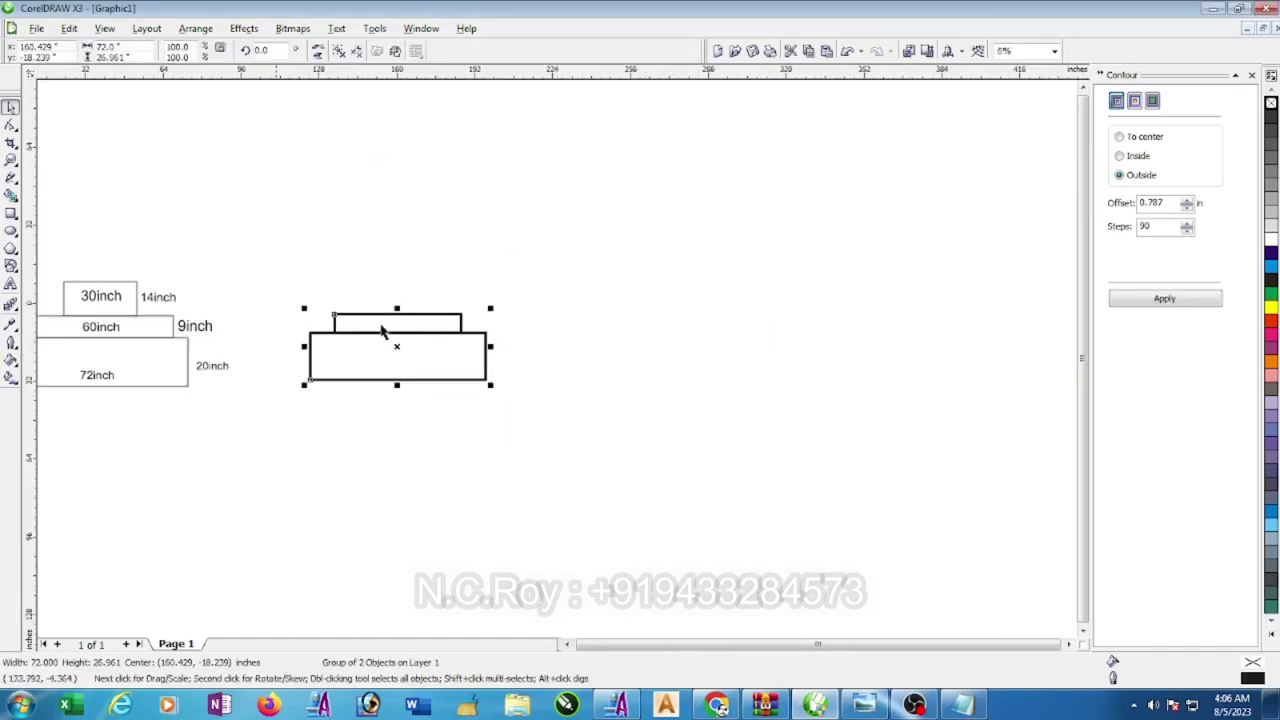
click(10, 343)
click(98, 351)
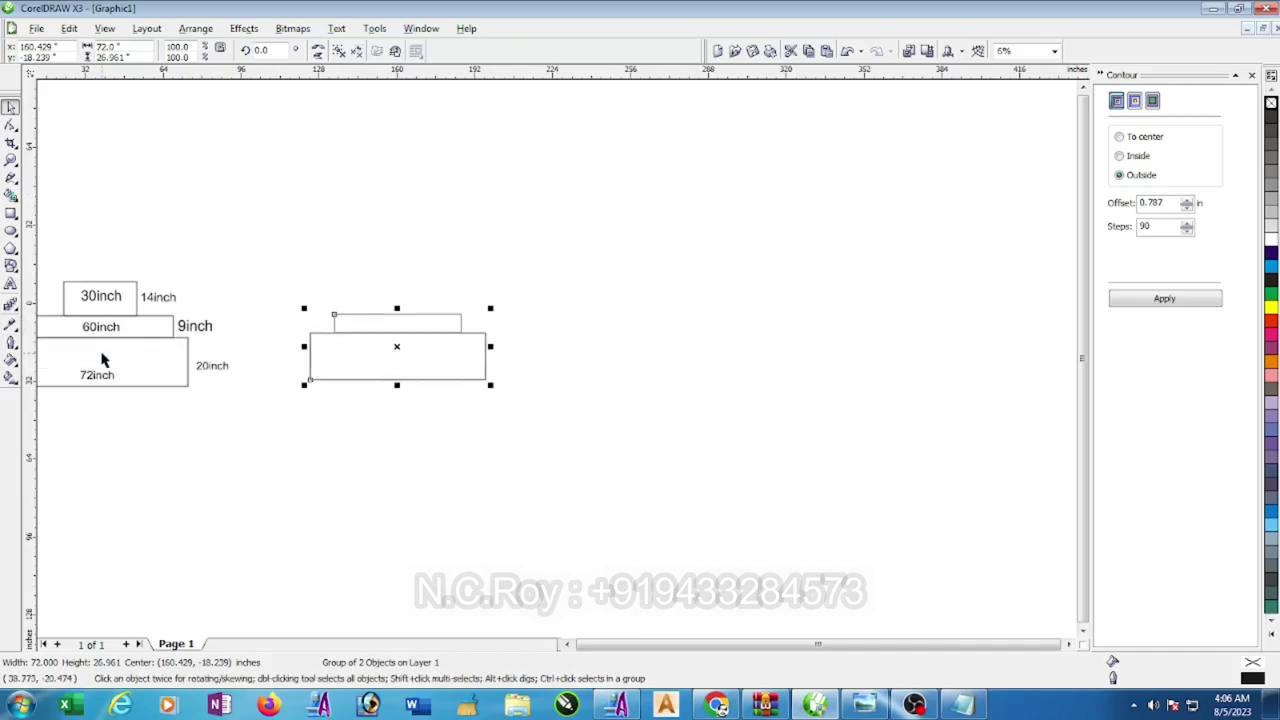
right_click(421, 318)
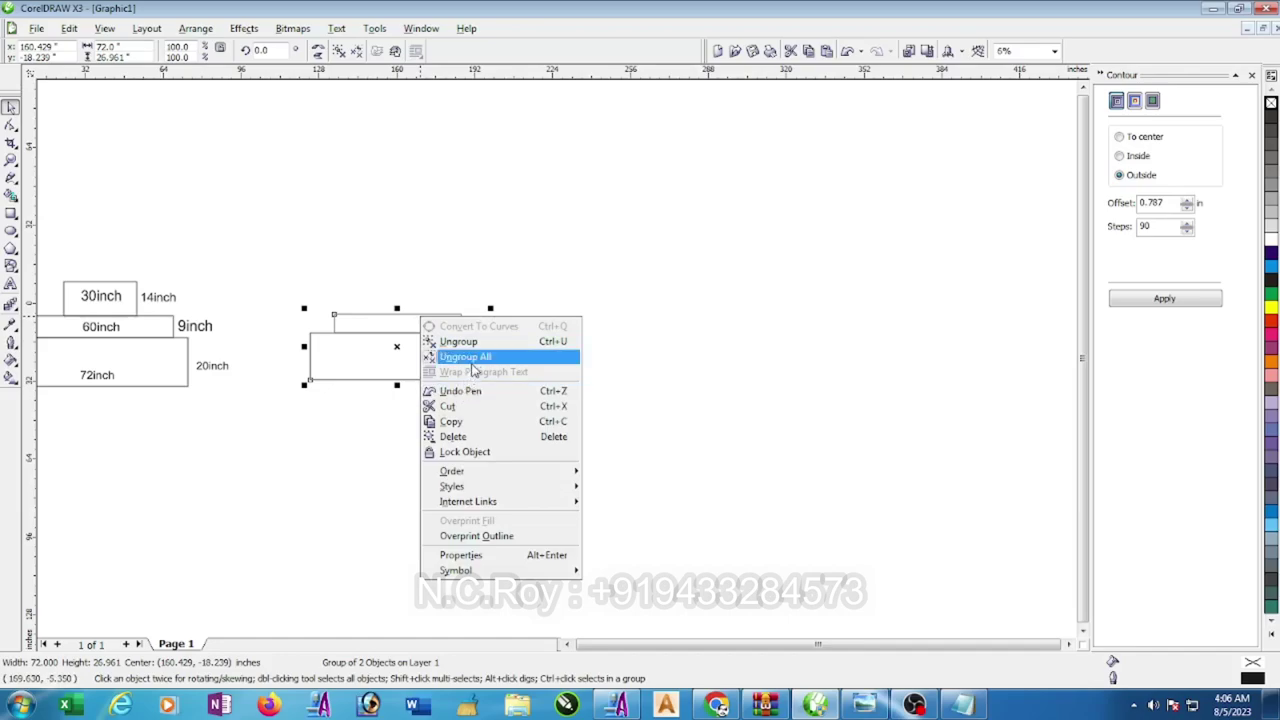
click(465, 356)
click(480, 255)
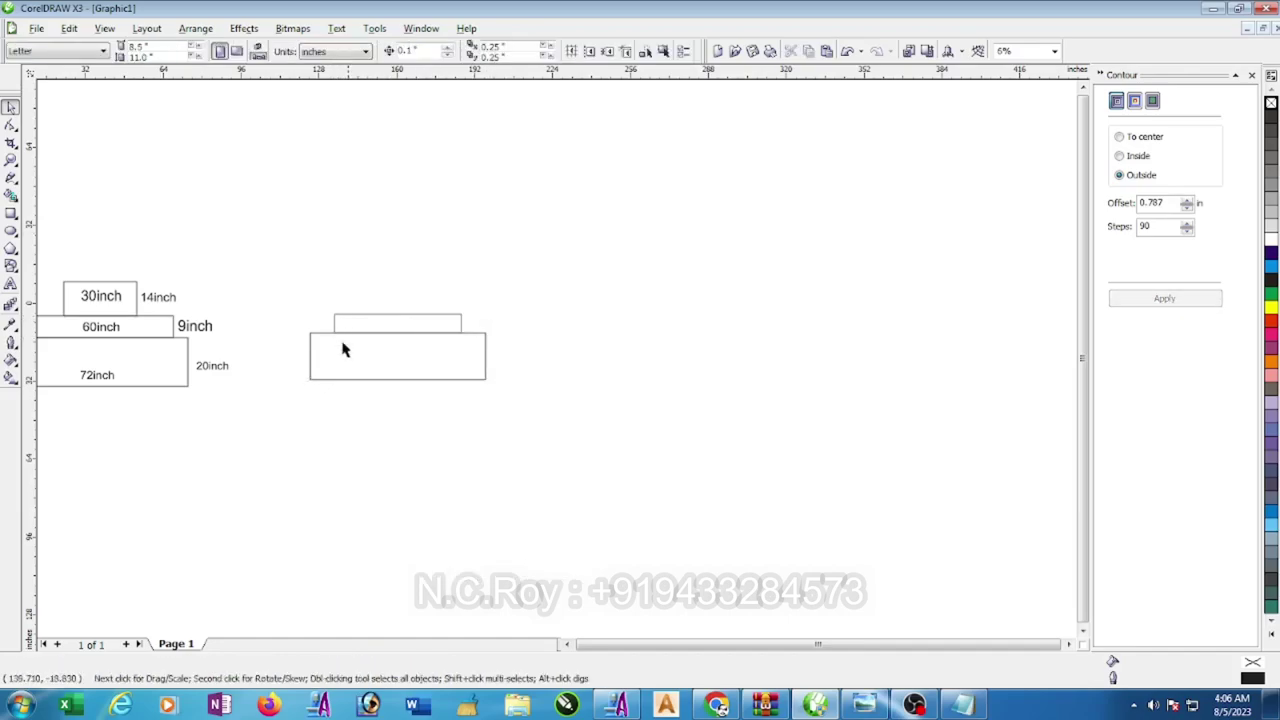
- Change the lower rectangle's height from 19.231 to 20 inches
click(381, 380)
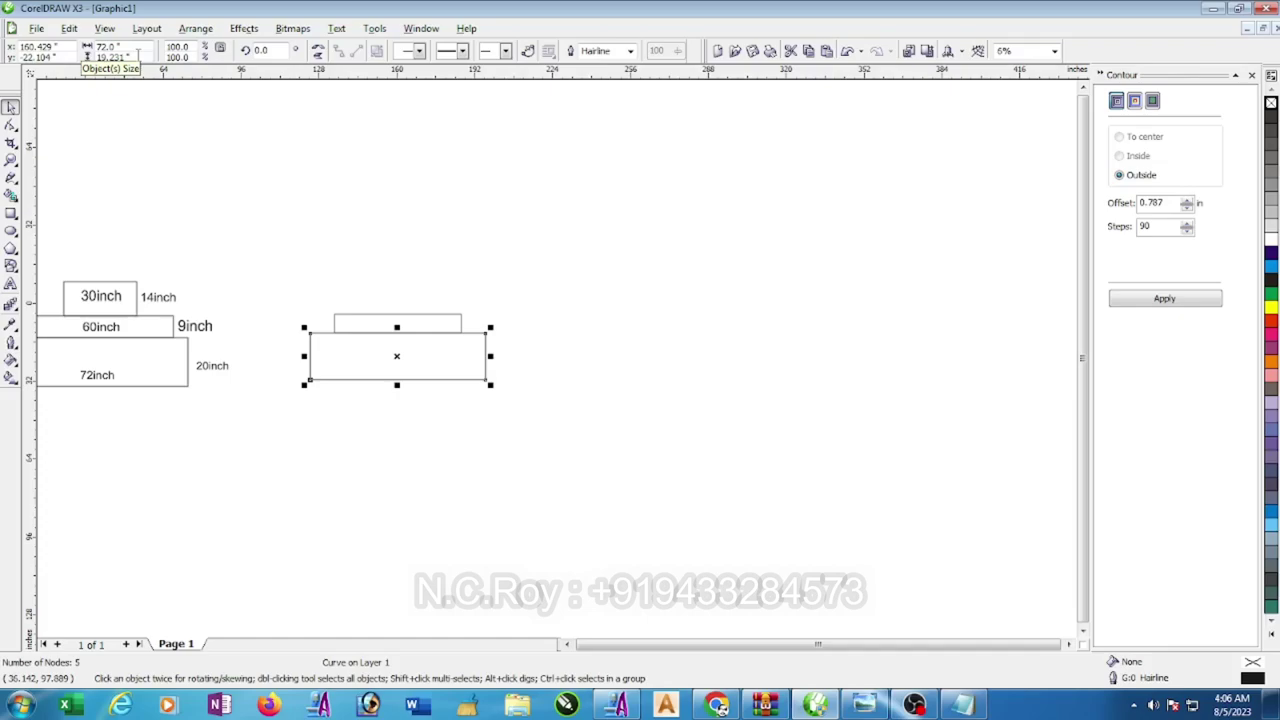
drag(137, 57, 86, 63)
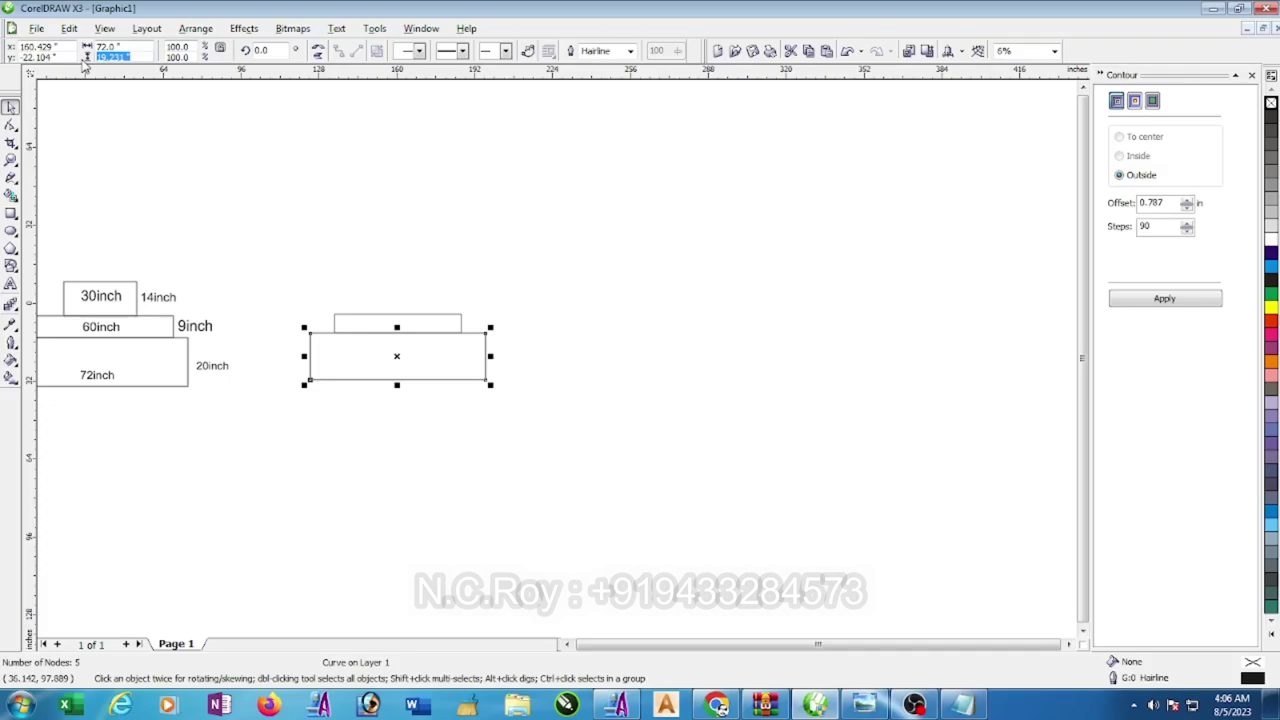
text(20)
key(Return)
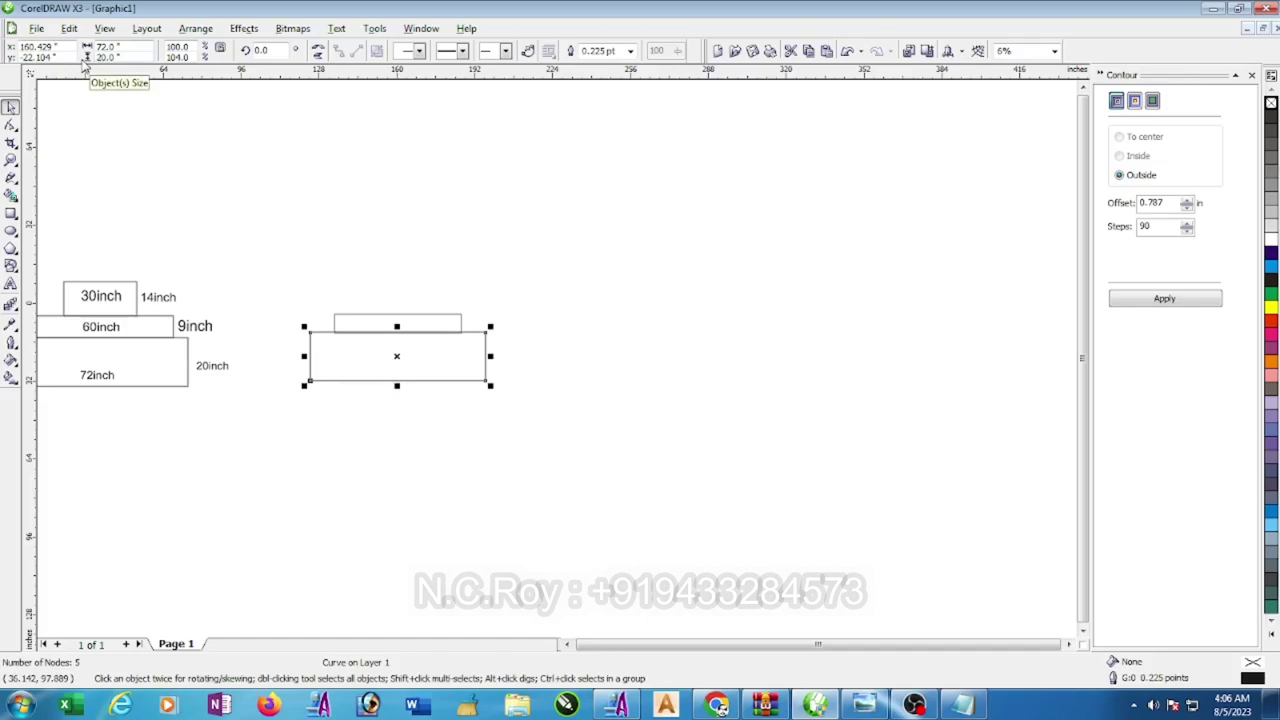
click(486, 184)
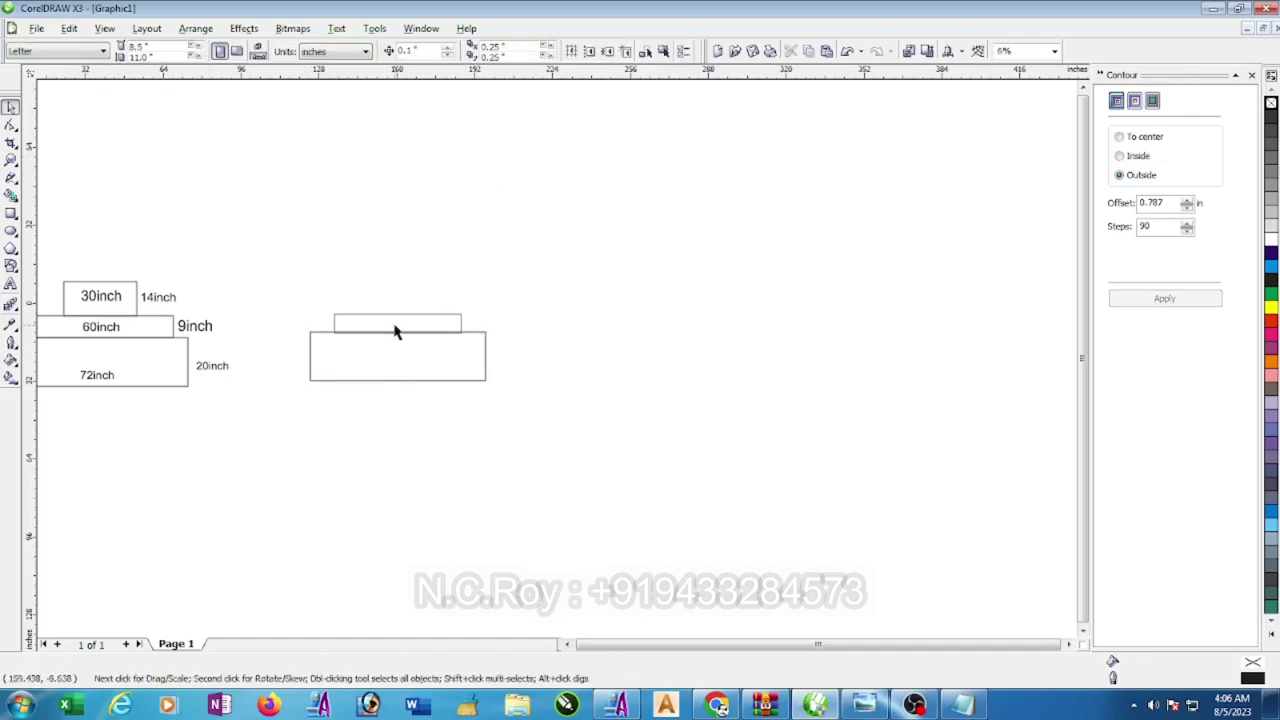
scroll(394, 331, up, 2)
scroll(554, 366, down, 1)
scroll(557, 363, down, 1)
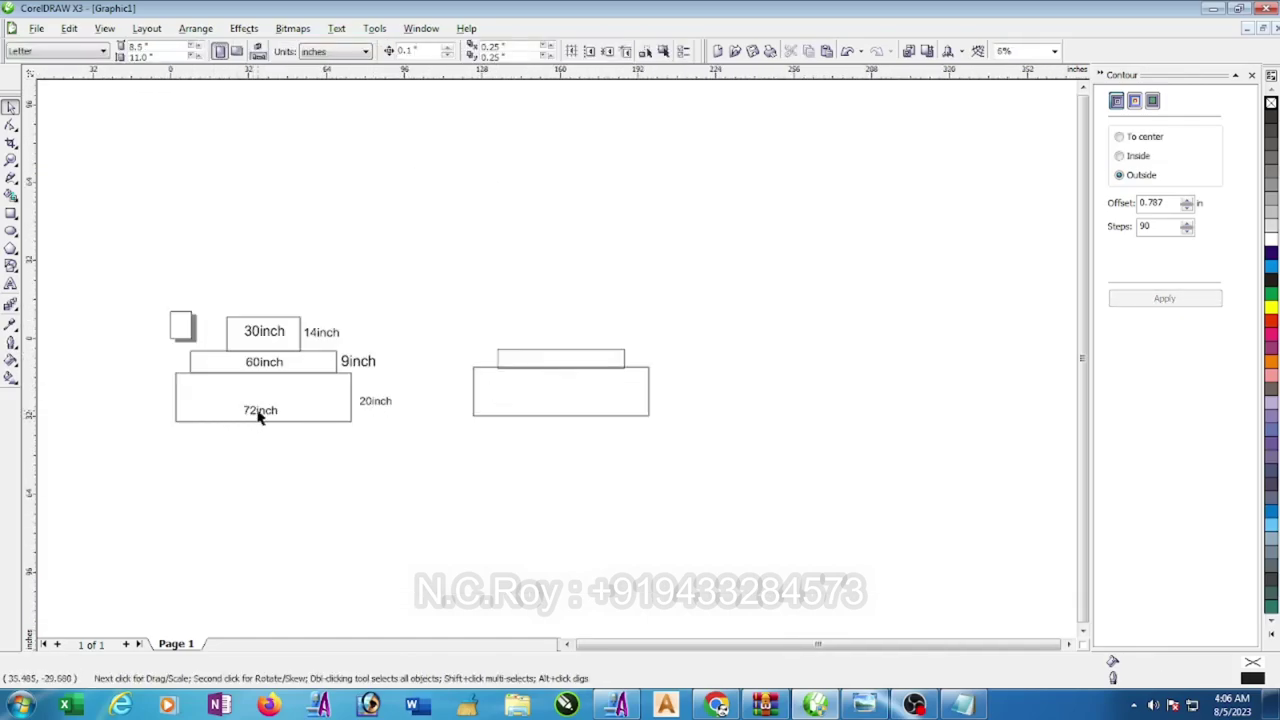
- Move the '72inch' label into the lower 72 by 20 inch rectangle
click(259, 410)
mouse_move(259, 410)
mouse_down()
mouse_move(554, 426)
mouse_move(554, 403)
mouse_up()
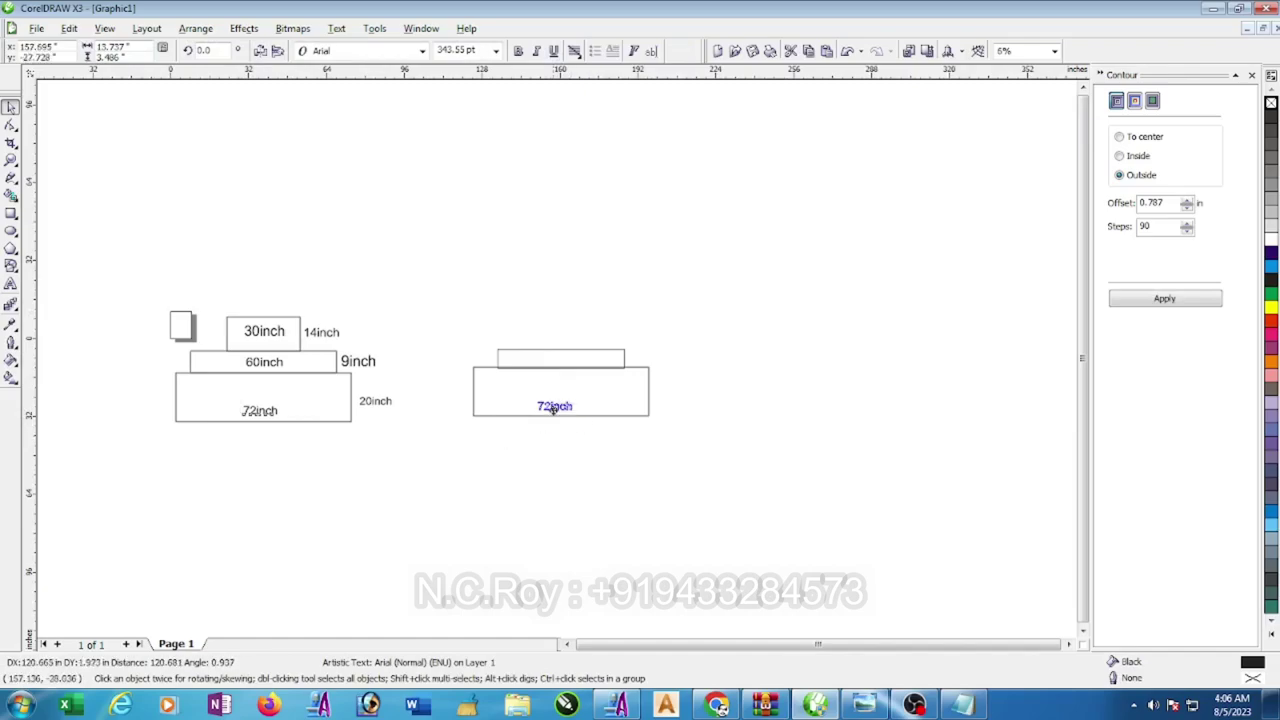
scroll(555, 420, up, 2)
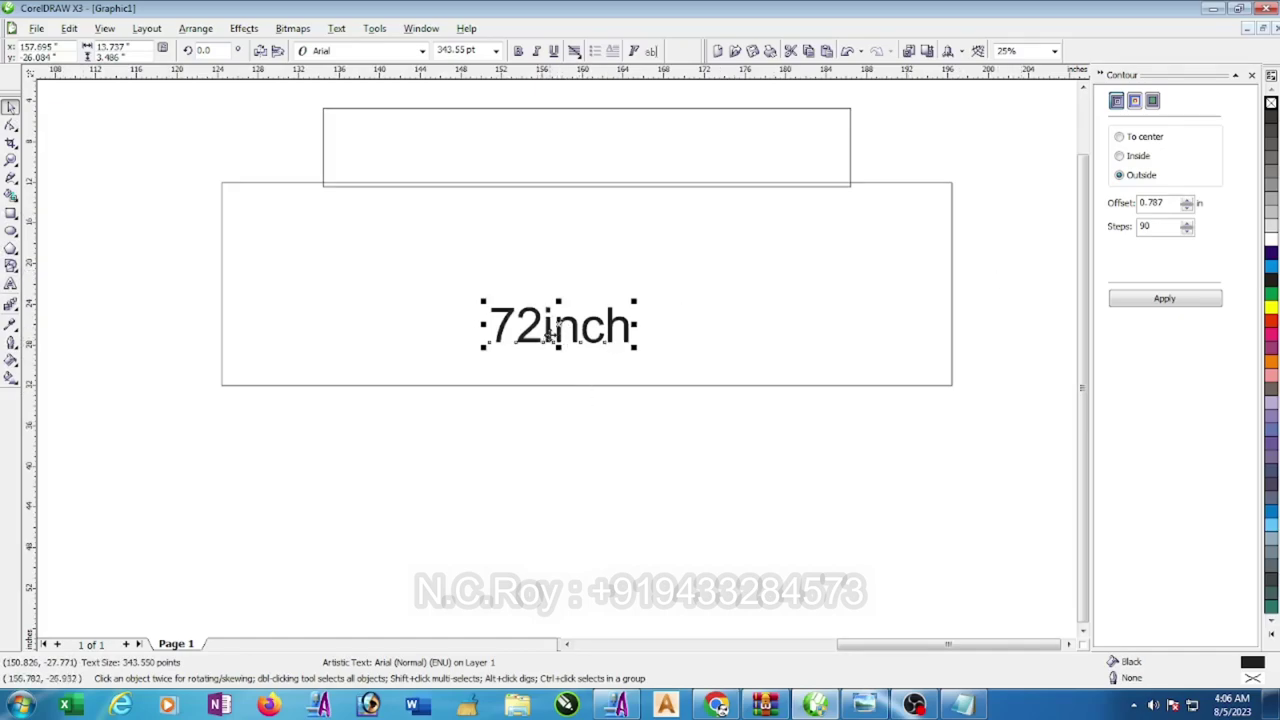
- Place a copy of the label beside the rectangle and change it to '20inch'
drag(558, 325, 1036, 293)
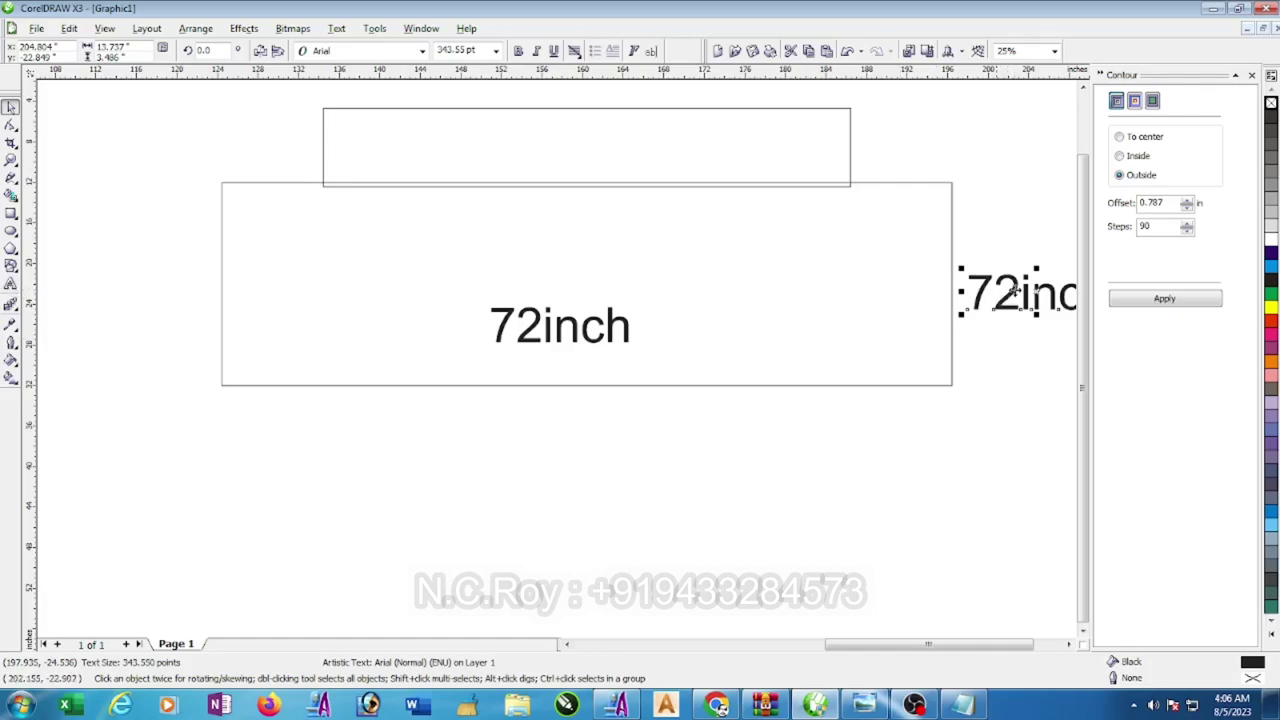
click(11, 284)
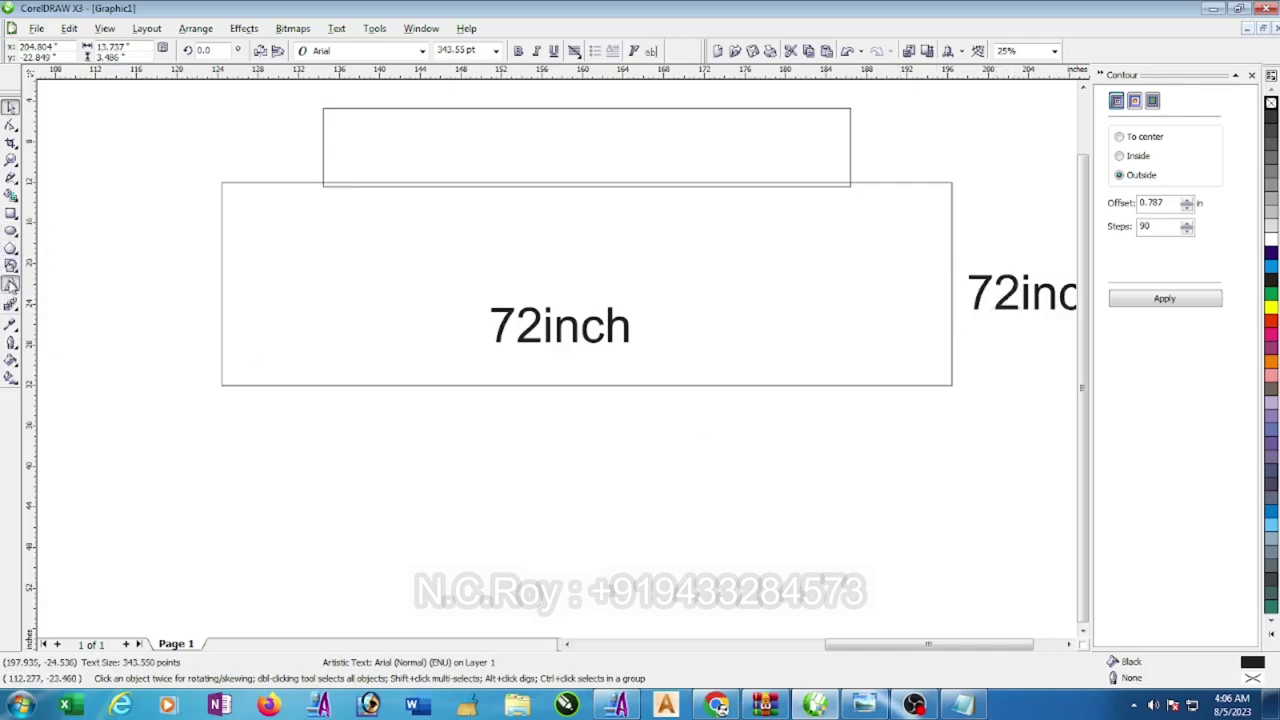
click(11, 284)
drag(1024, 292, 960, 292)
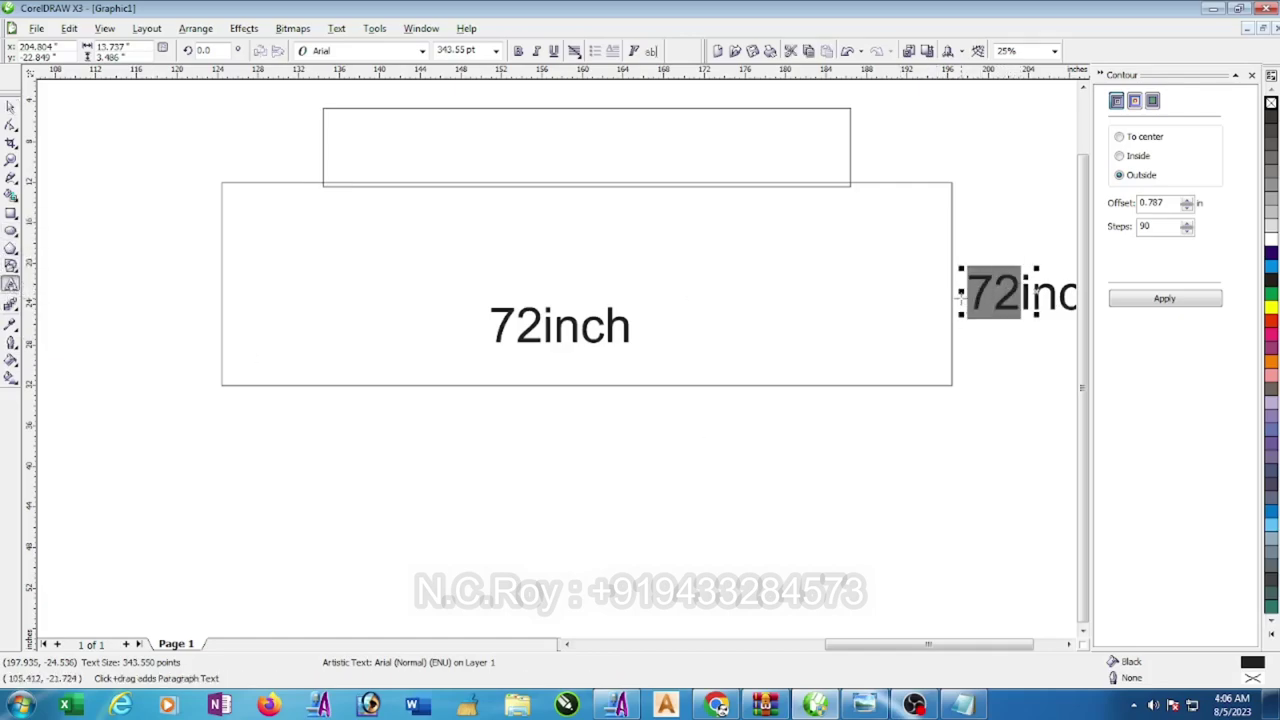
text(20)
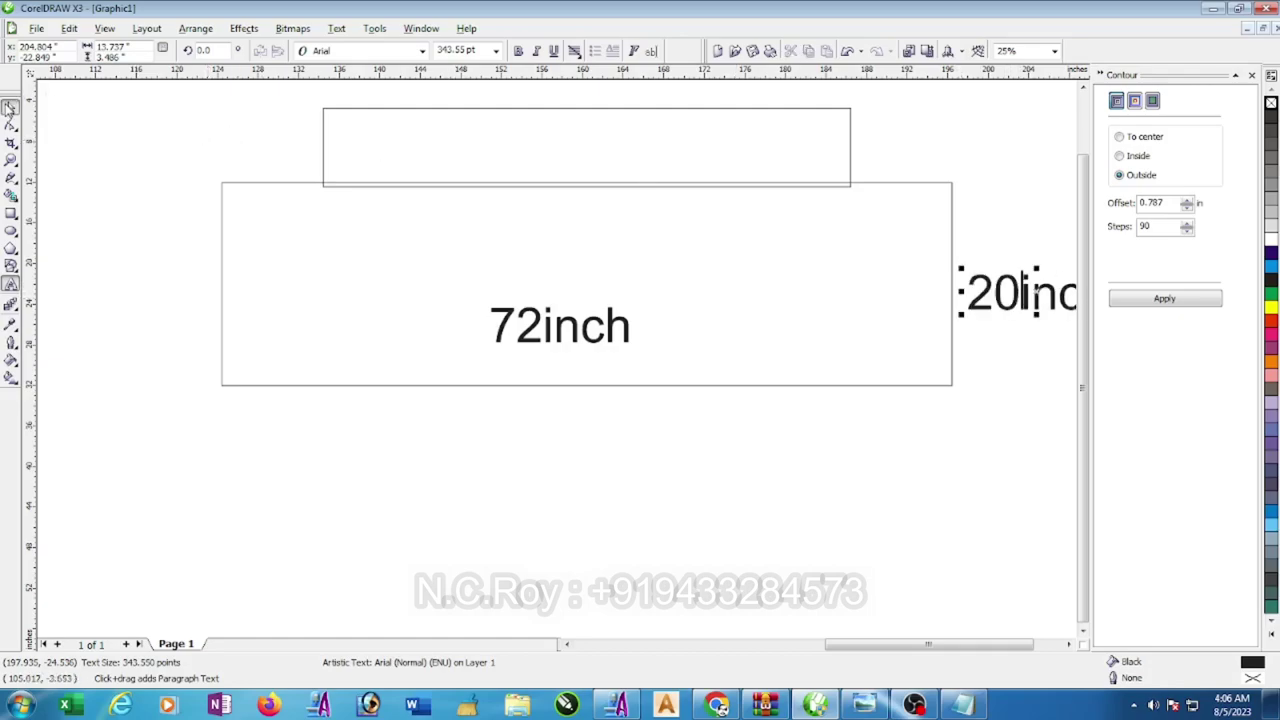
click(11, 106)
scroll(551, 400, down, 1)
- Align the two rectangles' tops and move the small rectangle back above the large one
click(558, 347)
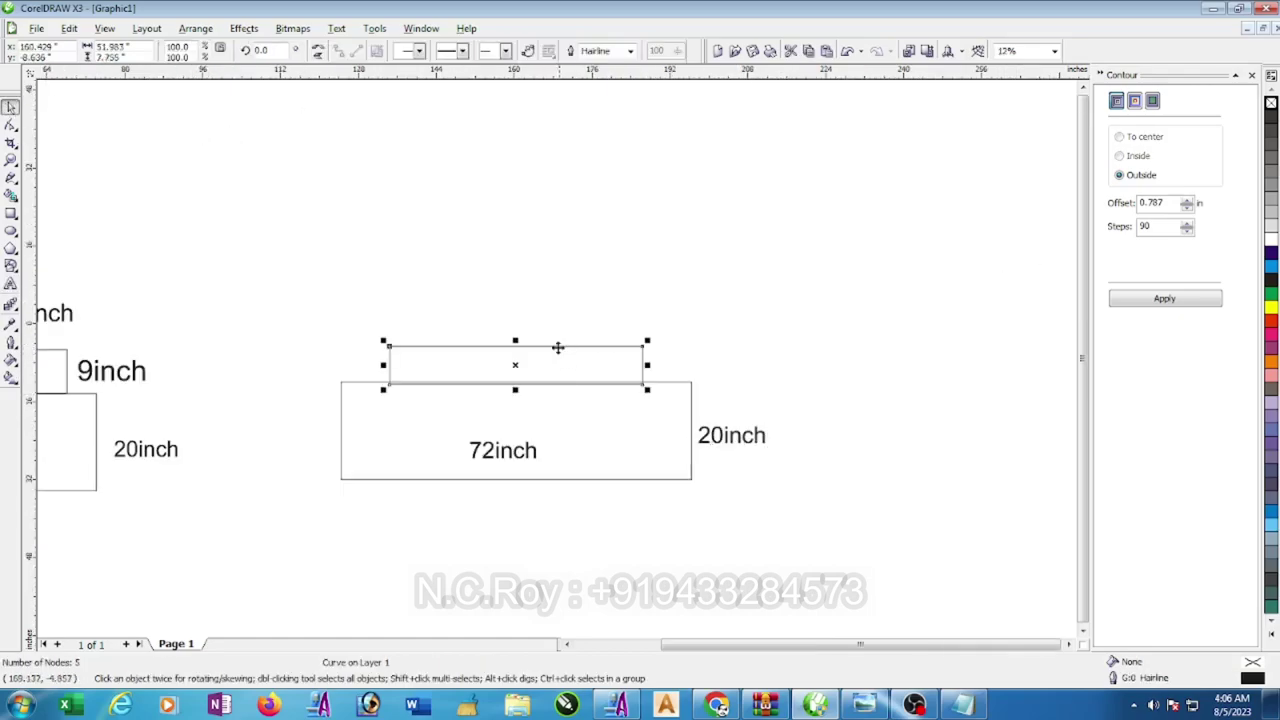
shift+click(665, 383)
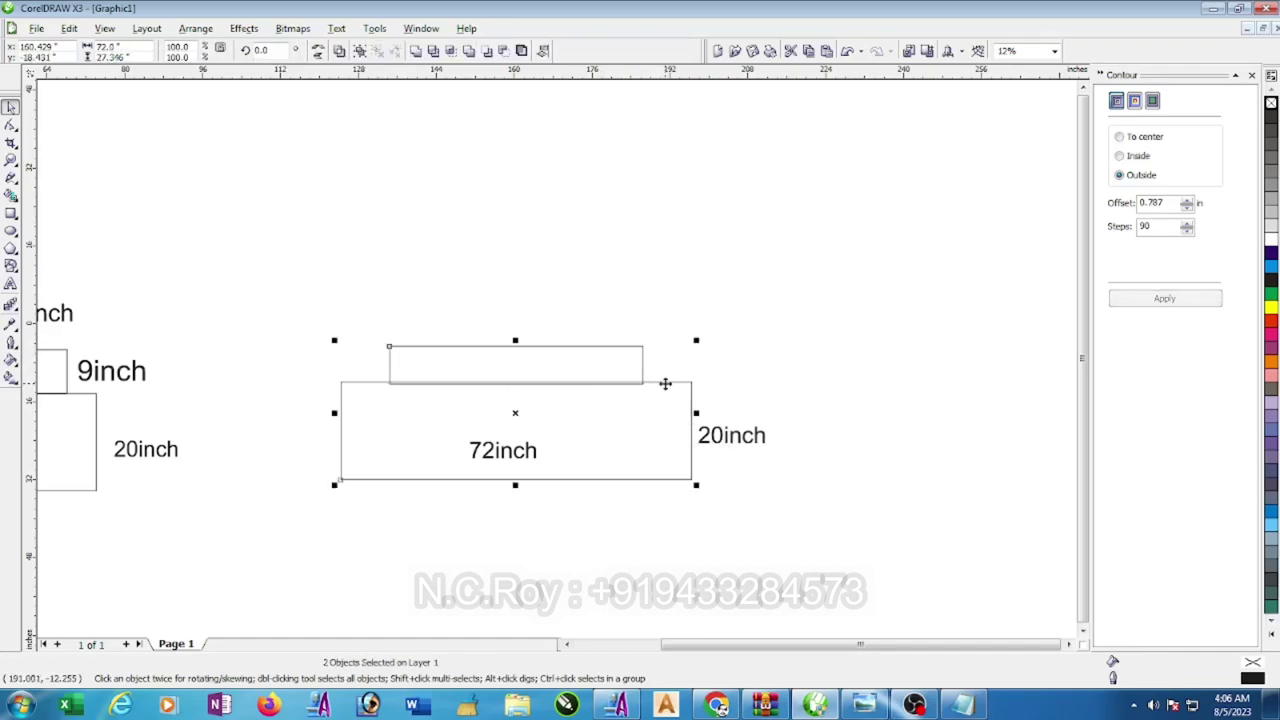
key(t)
click(622, 342)
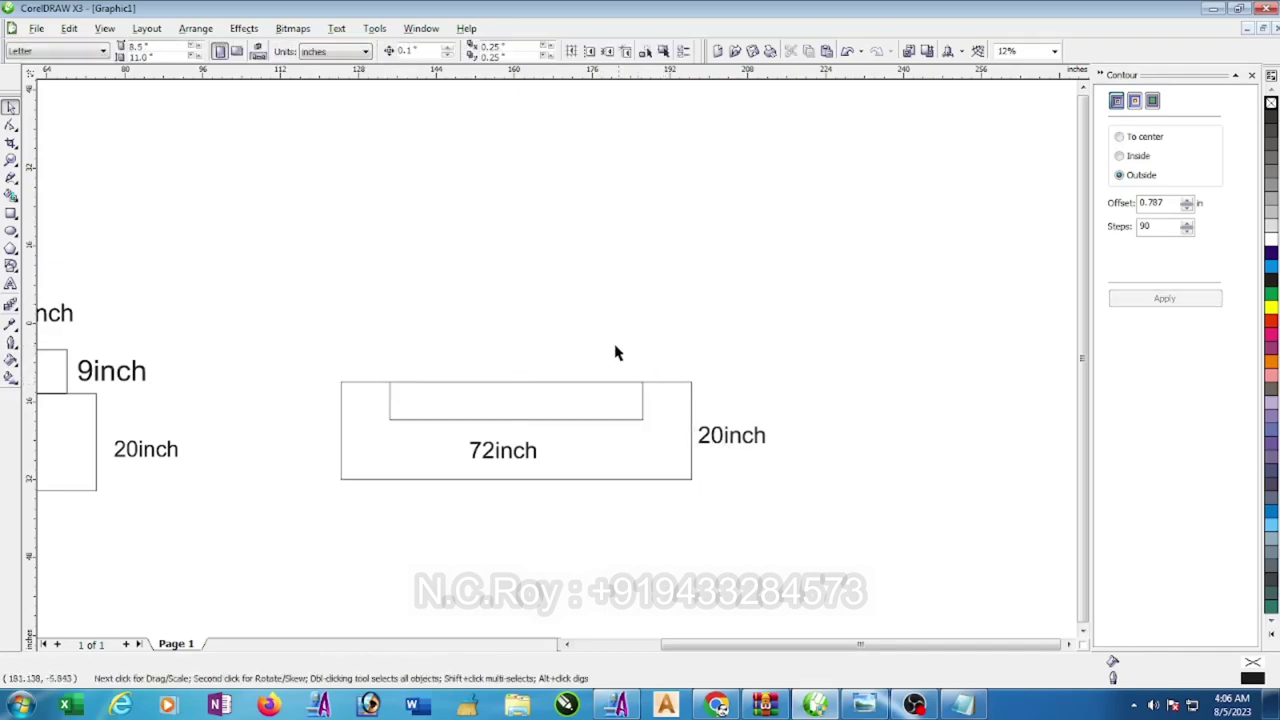
click(620, 420)
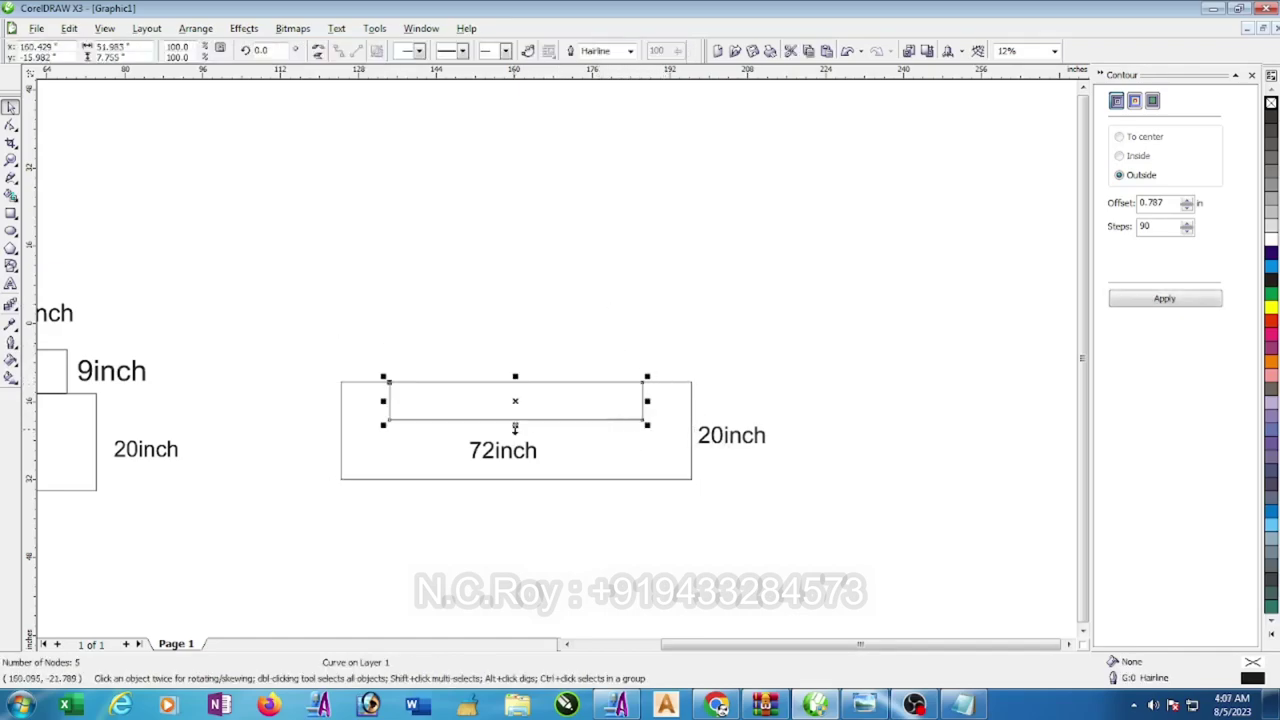
drag(515, 413, 515, 364)
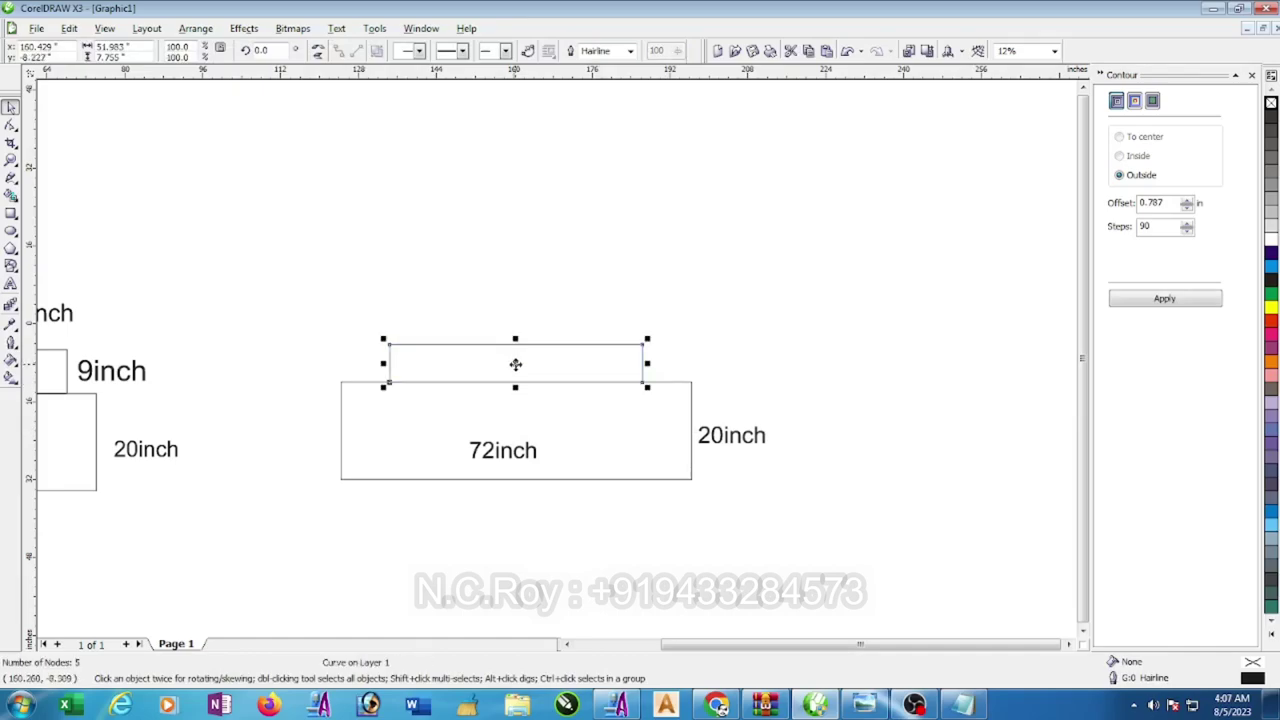
- Resize the small rectangle to 52 by 8 inches
click(135, 47)
text(52)
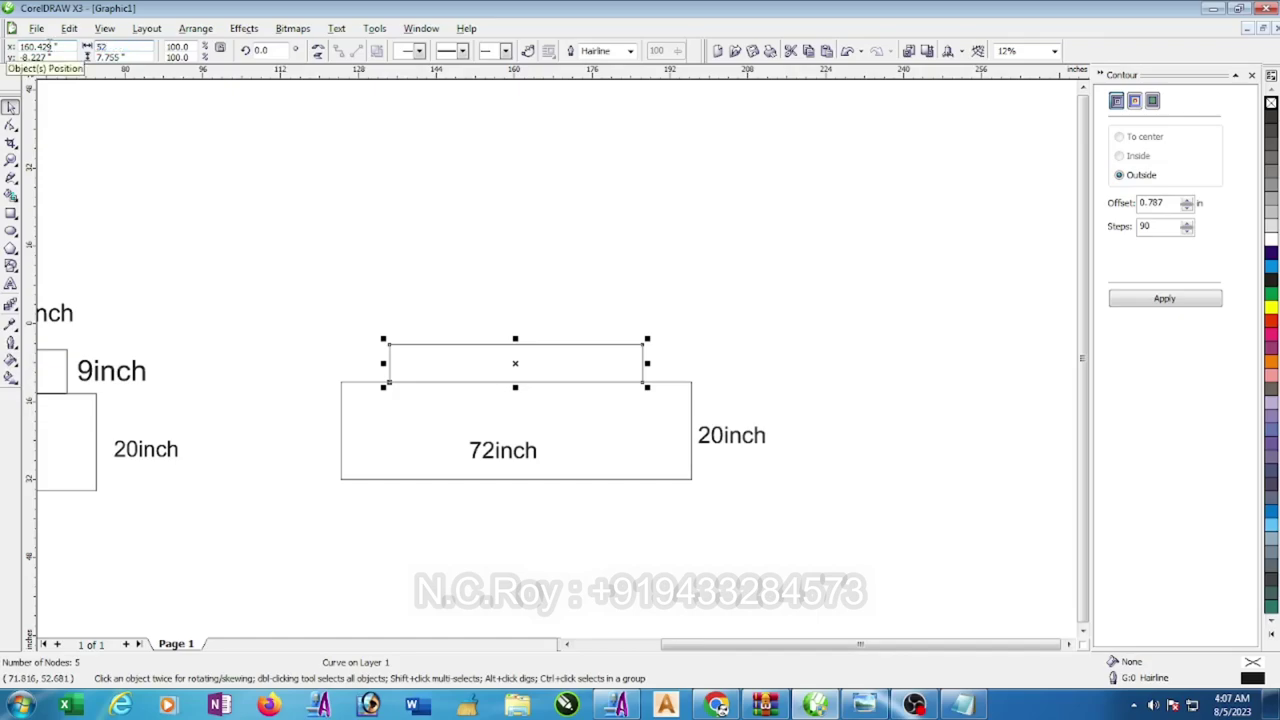
click(143, 56)
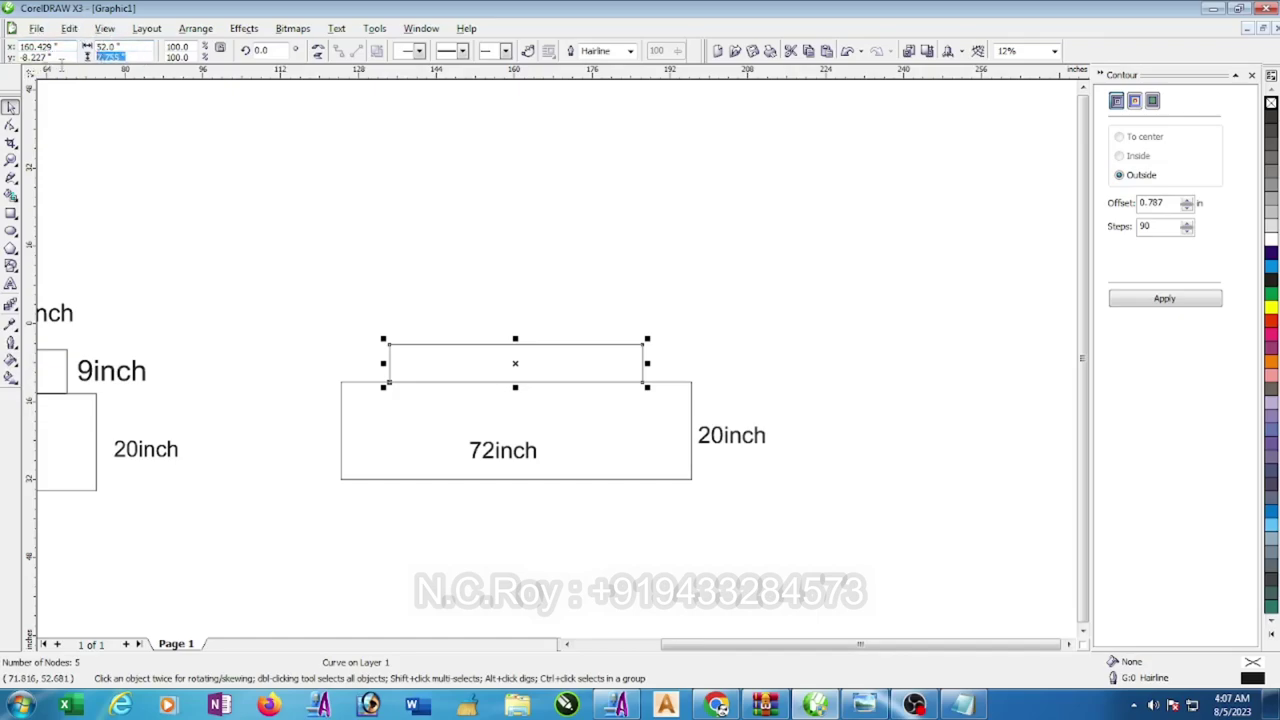
text(8)
key(Return)
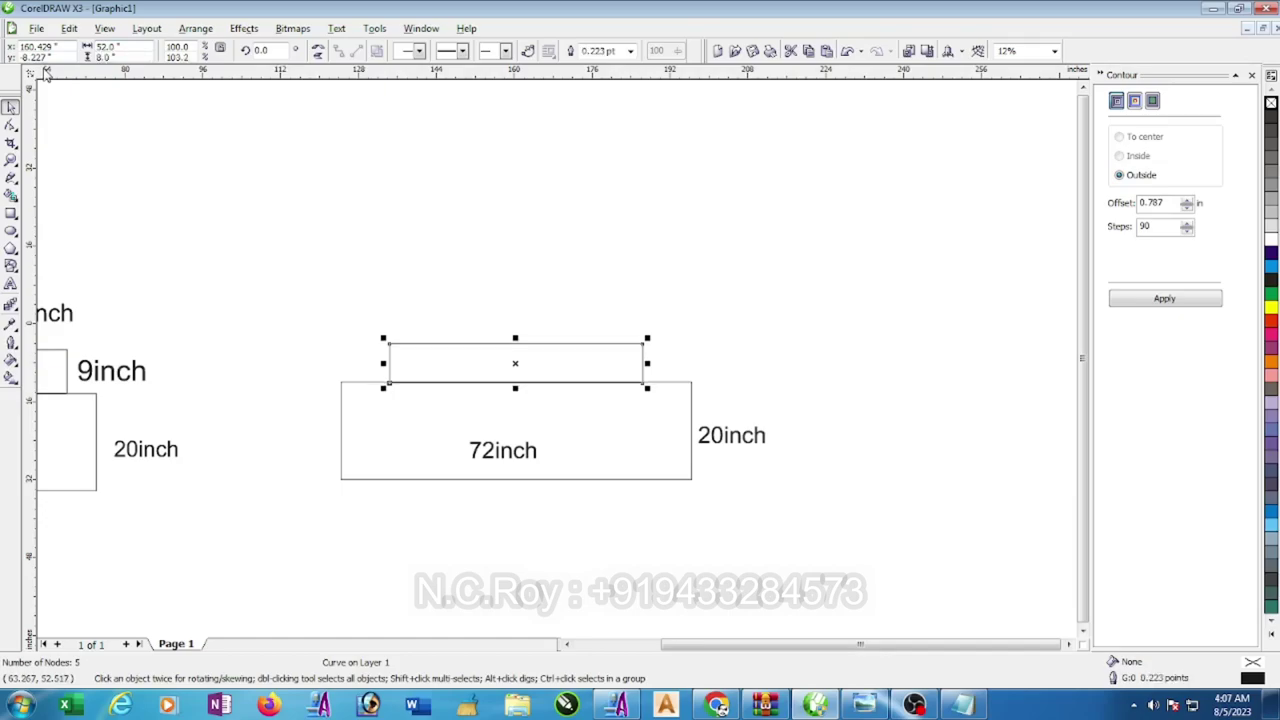
scroll(600, 385, up, 2)
scroll(600, 366, down, 1)
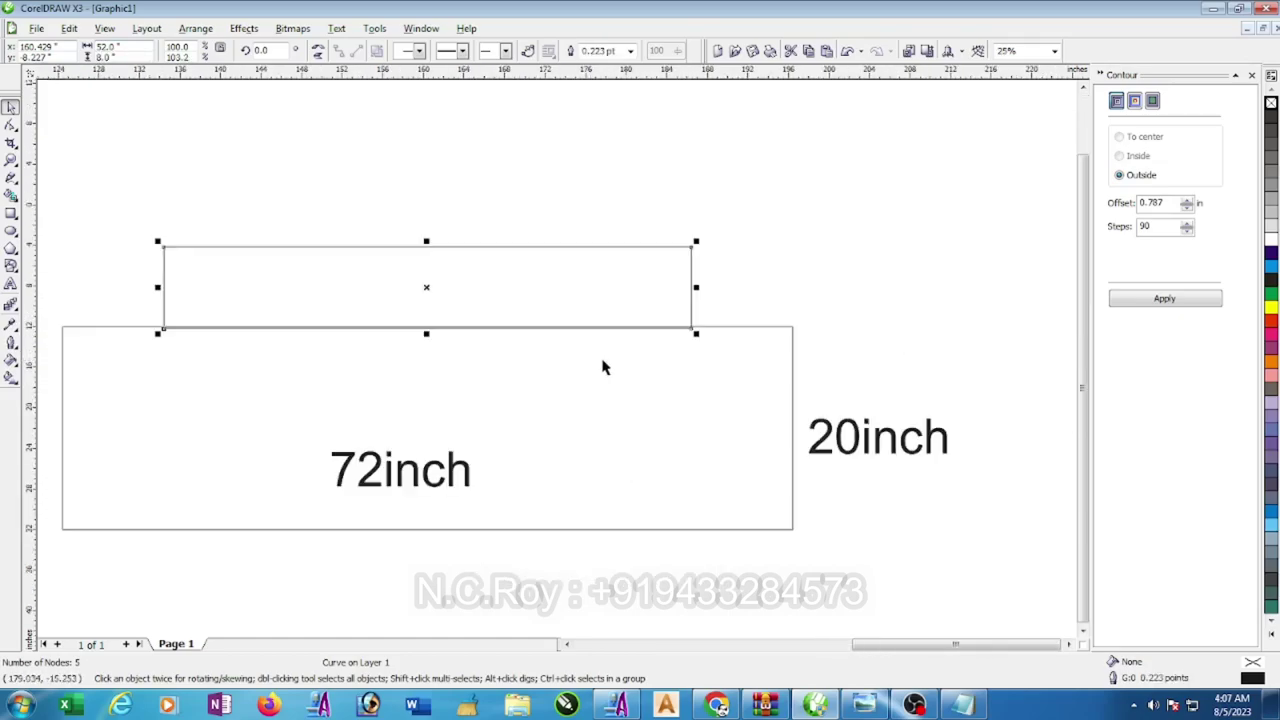
- Realign the tops, mirror the small rectangle above the large one, and copy the '72inch' label into it
shift+click(720, 328)
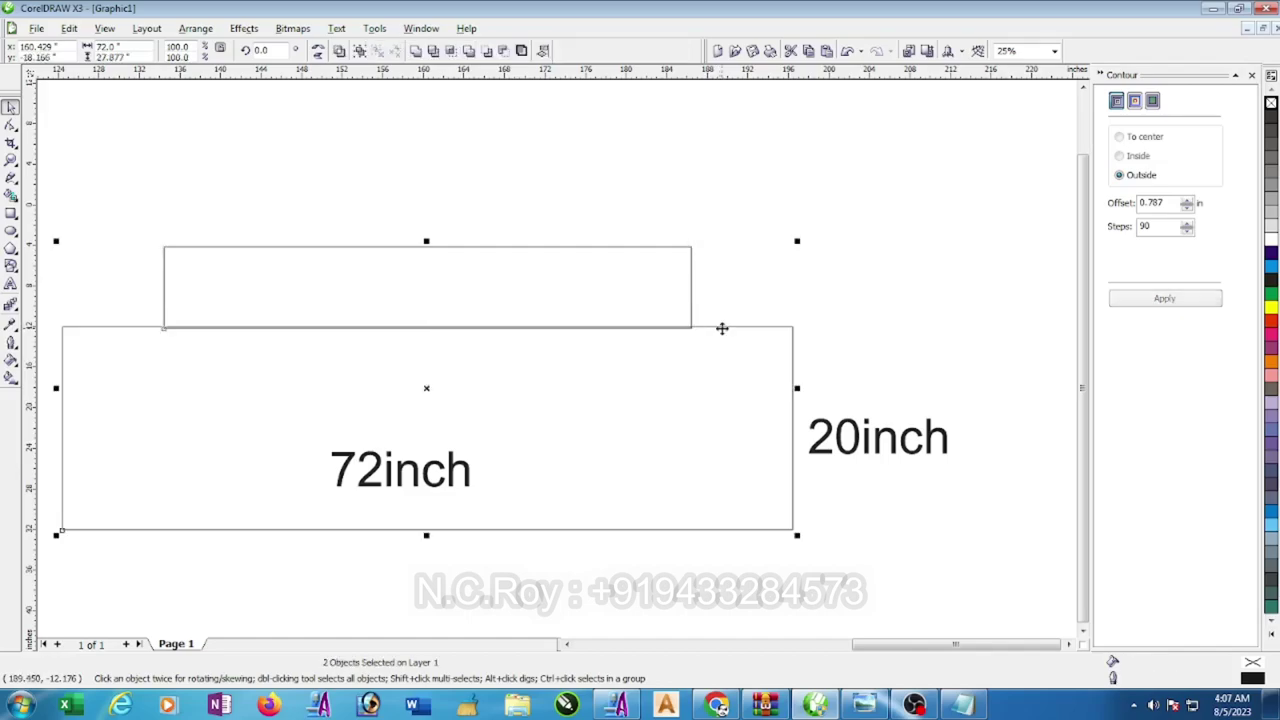
key(t)
click(582, 146)
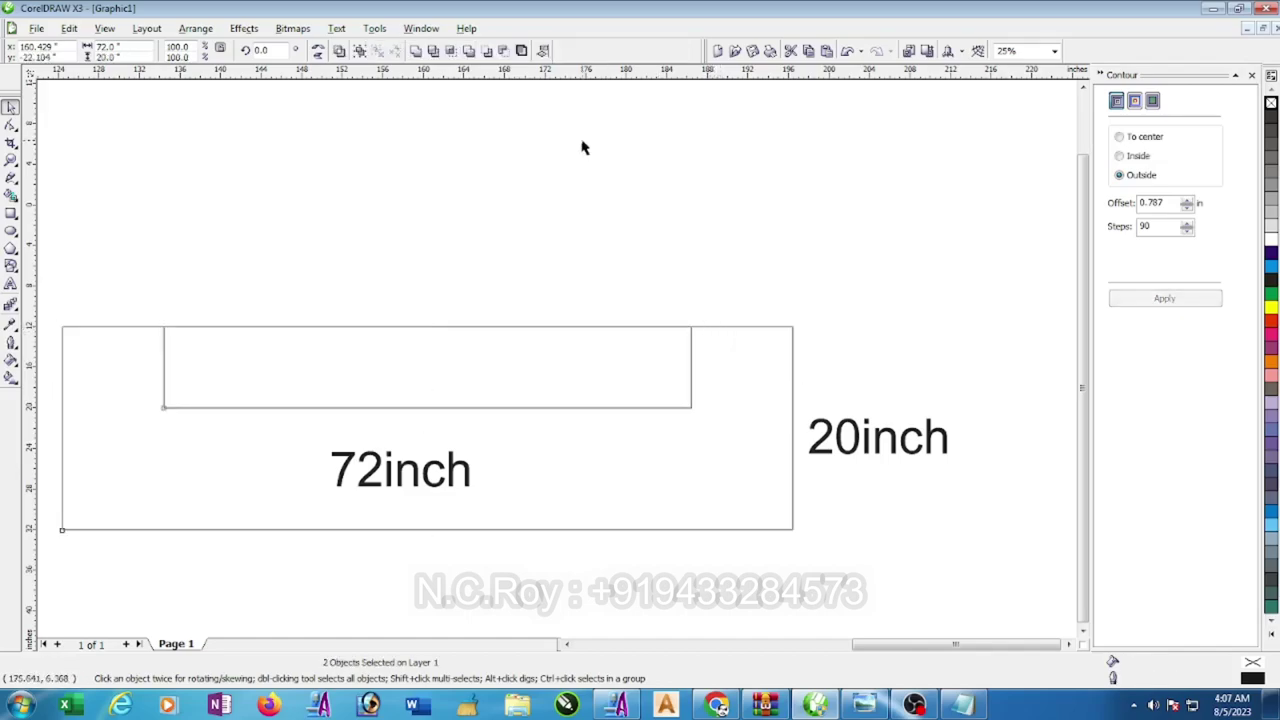
click(590, 412)
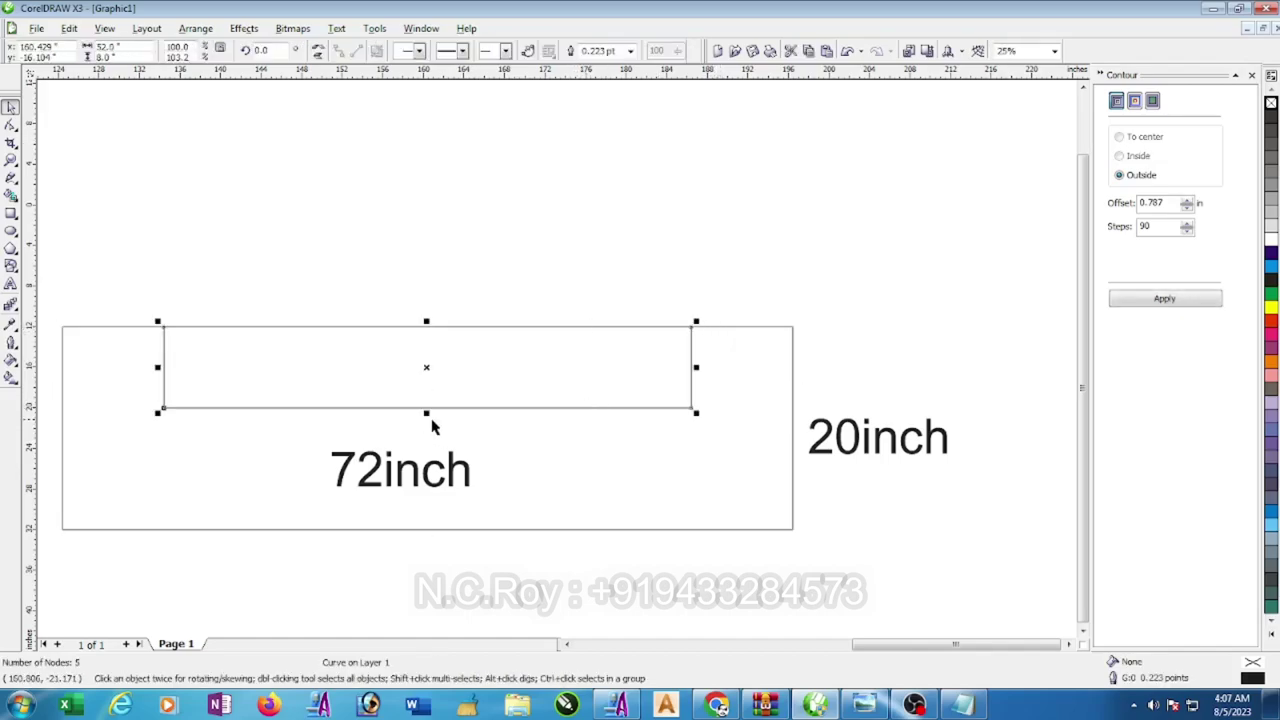
ctrl+drag(426, 415, 432, 303)
click(429, 212)
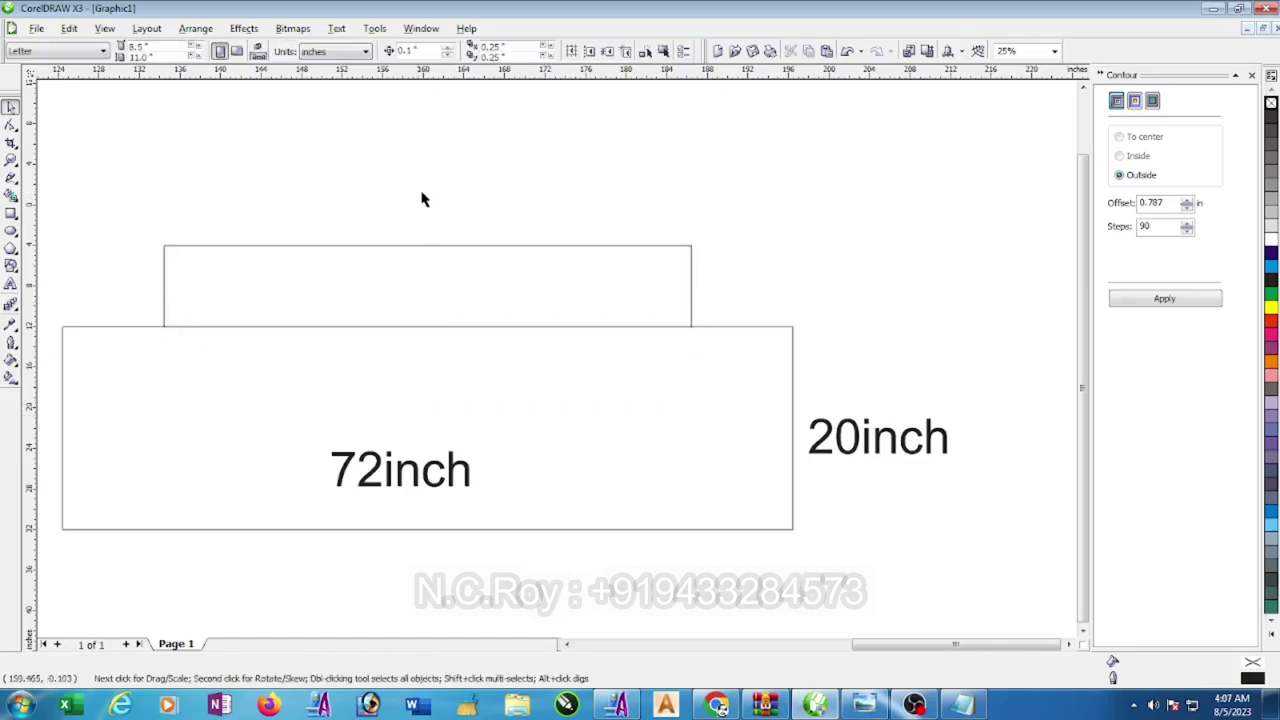
click(426, 487)
mouse_move(426, 487)
mouse_down()
mouse_move(456, 299)
mouse_move(780, 302)
mouse_up()
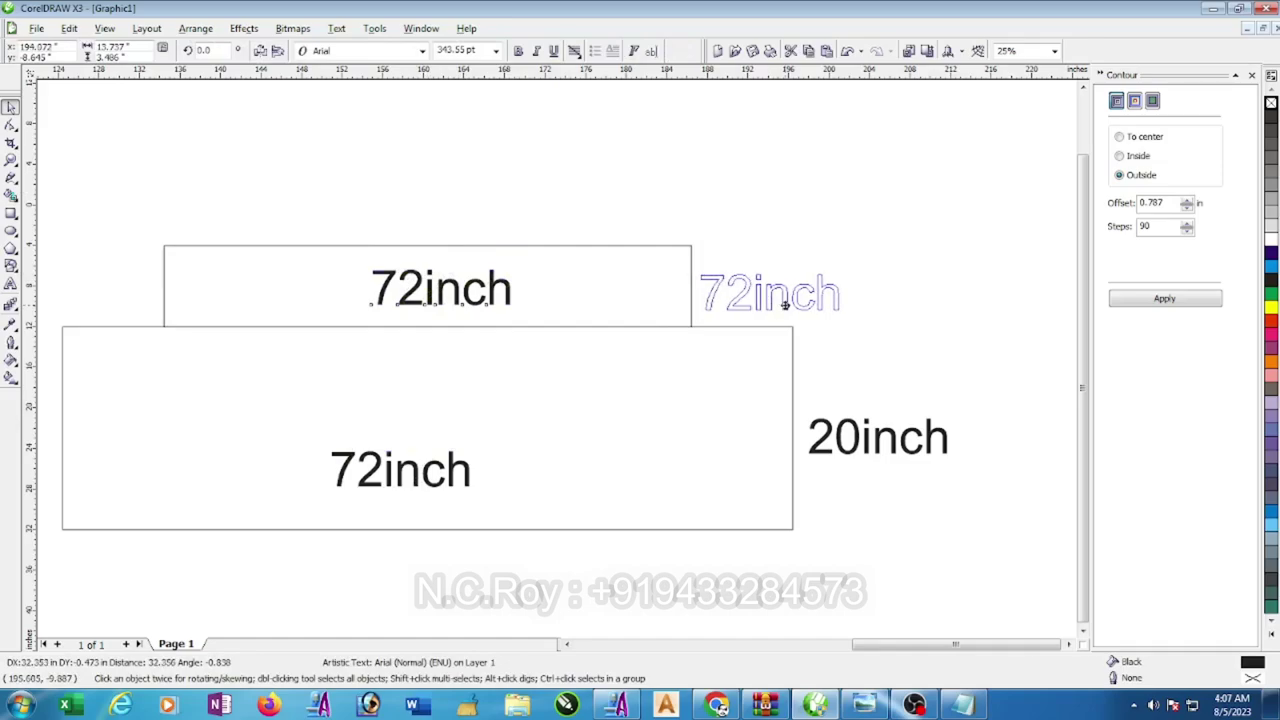
- Change the 7 in the top rectangle's label to 5 so it reads 52inch
click(209, 251)
click(214, 246)
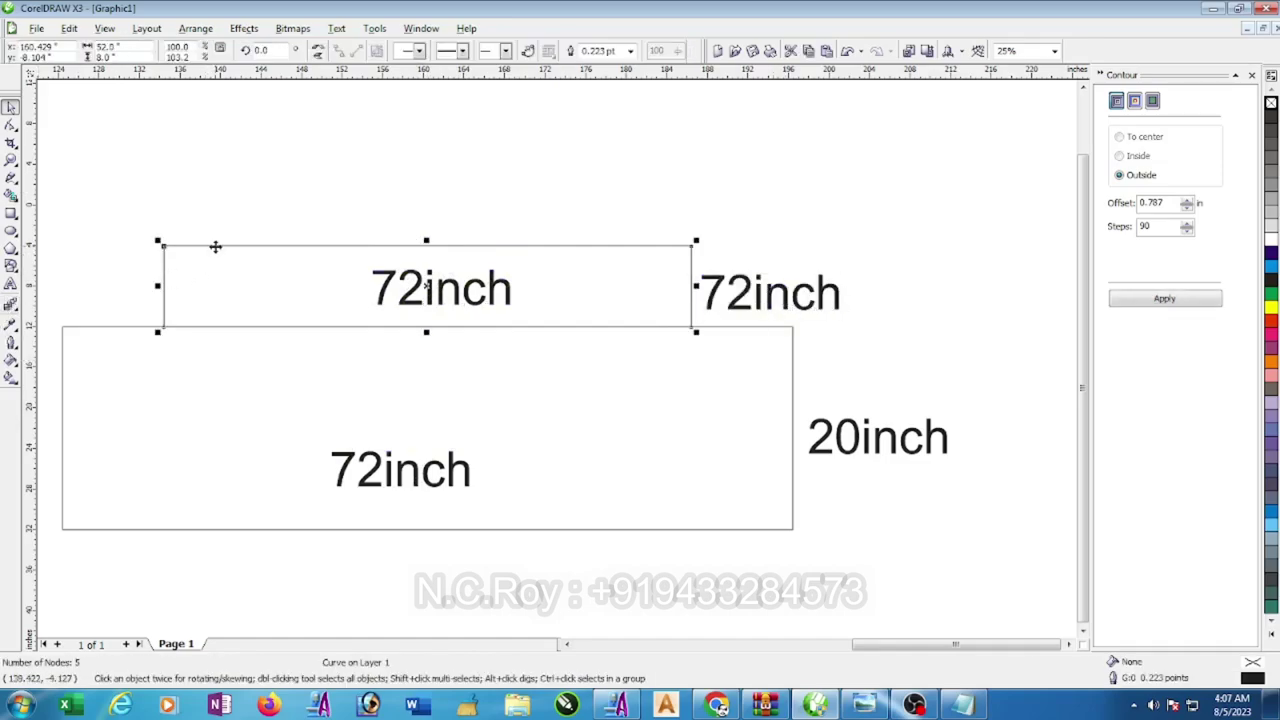
click(10, 284)
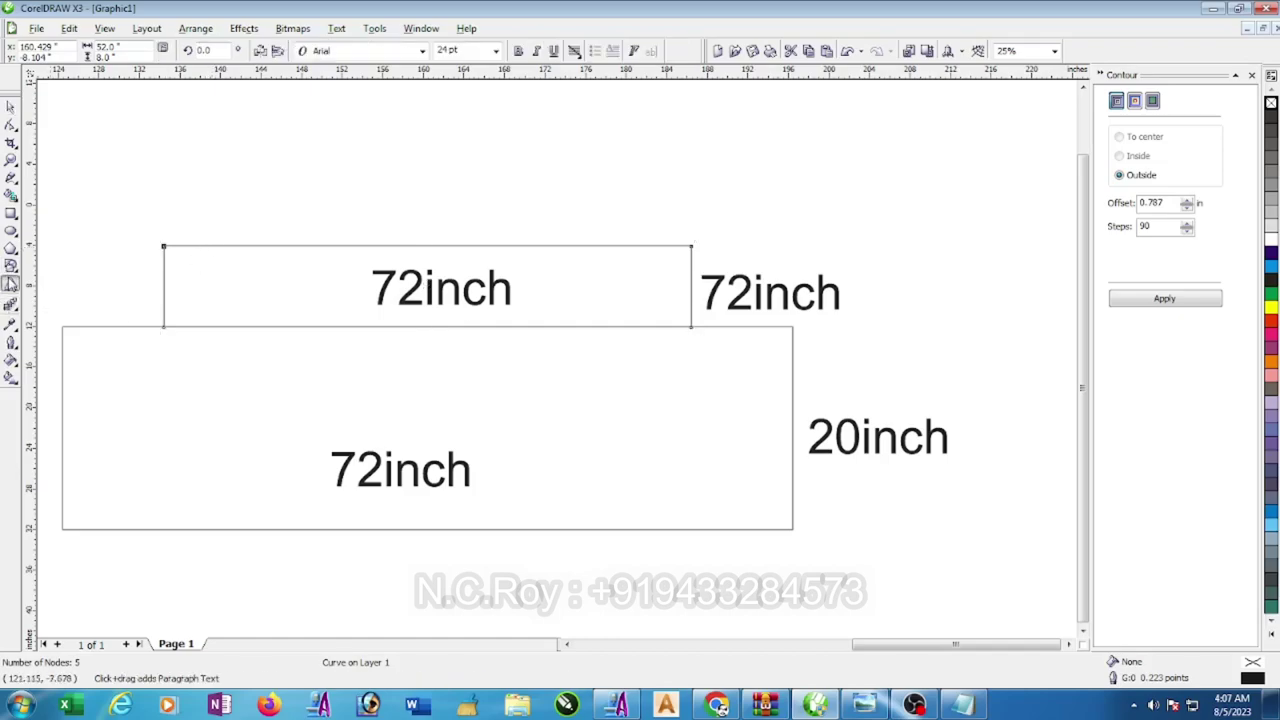
drag(390, 309, 365, 293)
text(5)
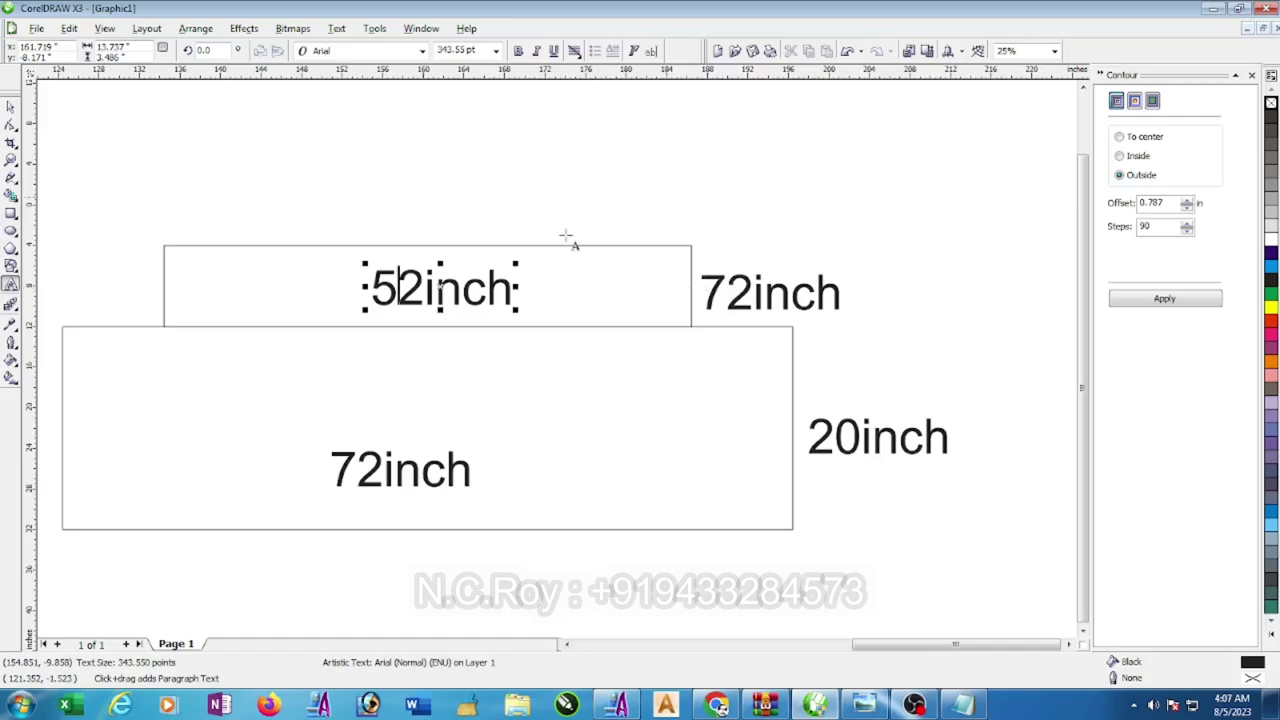
key(ctrl+space)
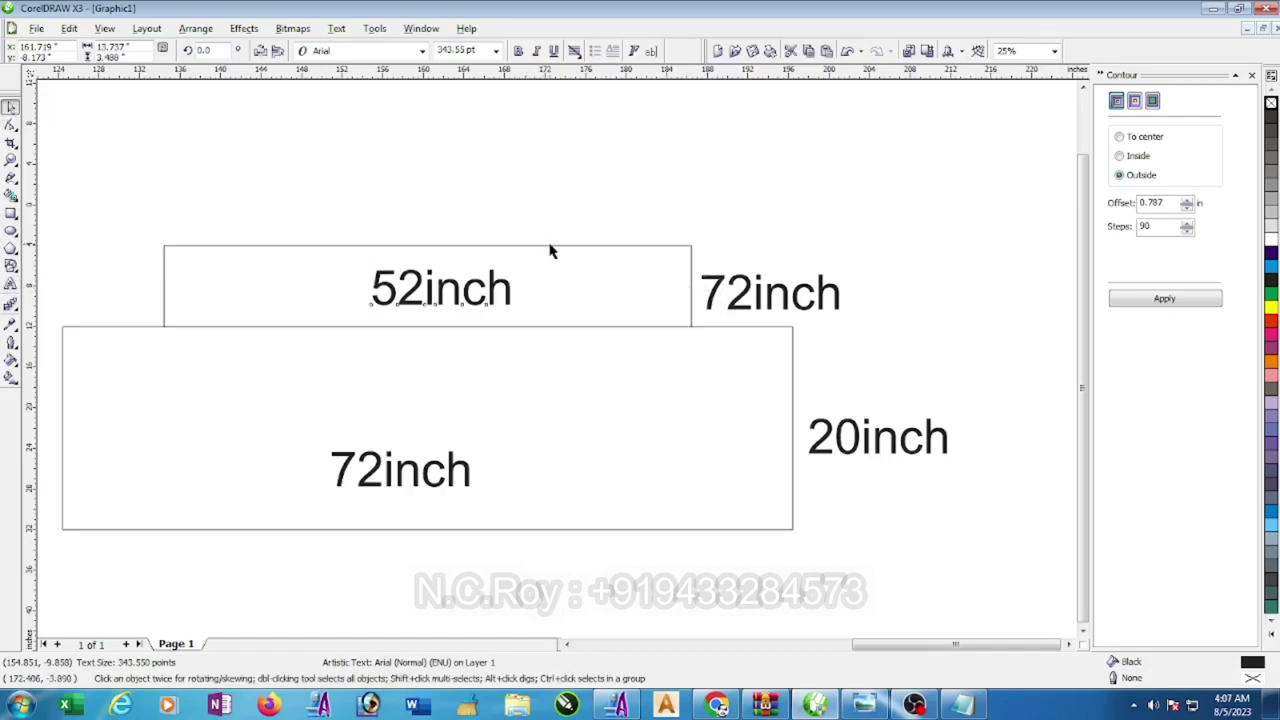
- Change the right-hand label's 72 to 8 so it reads 8inch, then deselect
click(556, 245)
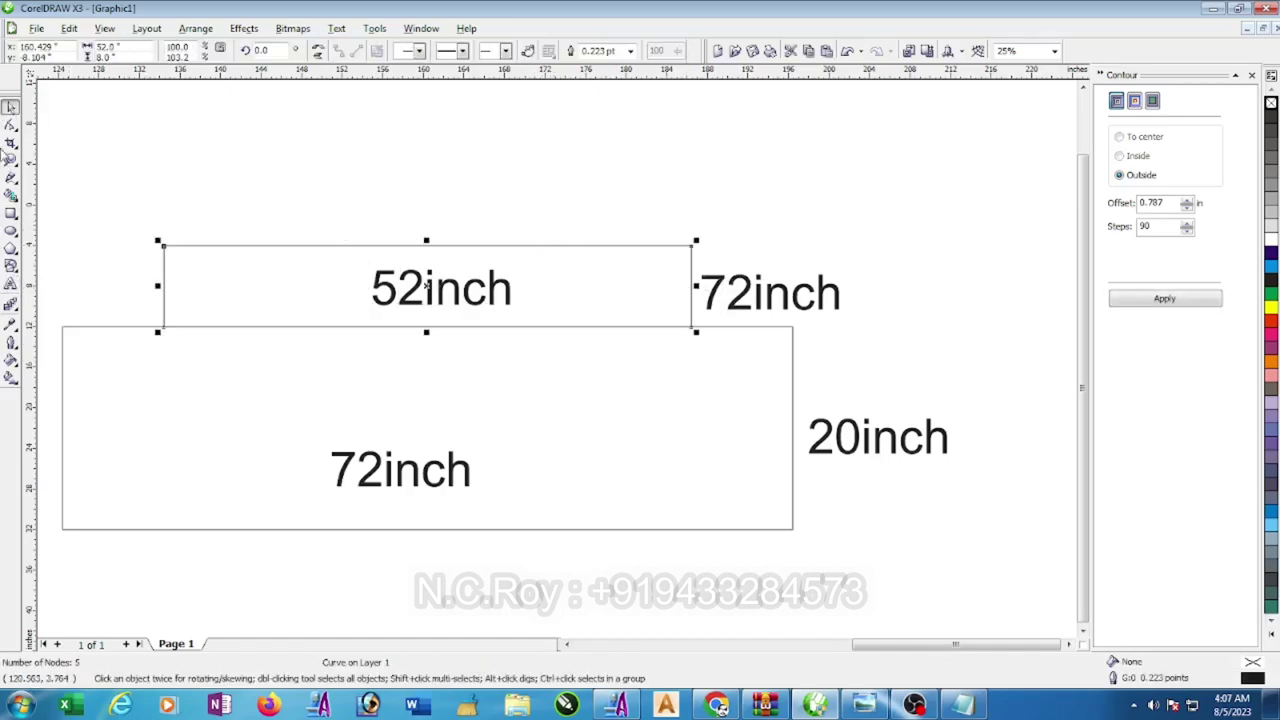
click(11, 283)
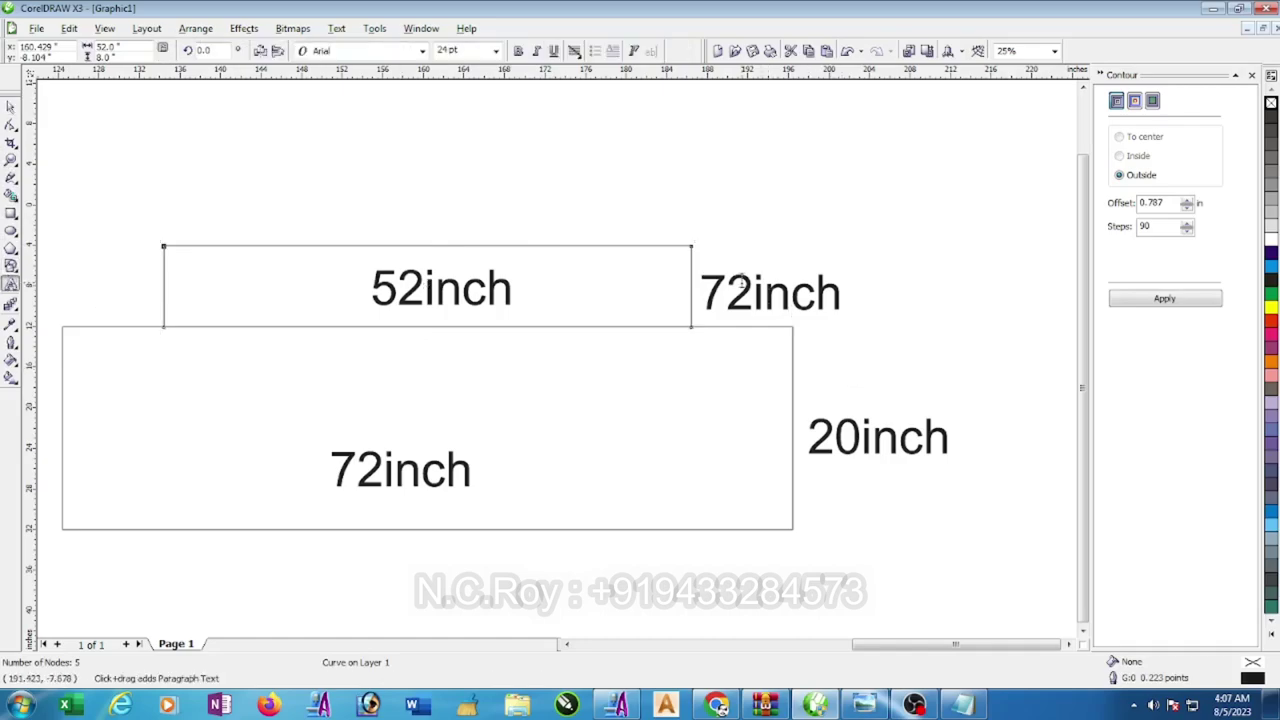
drag(755, 290, 694, 284)
text(8)
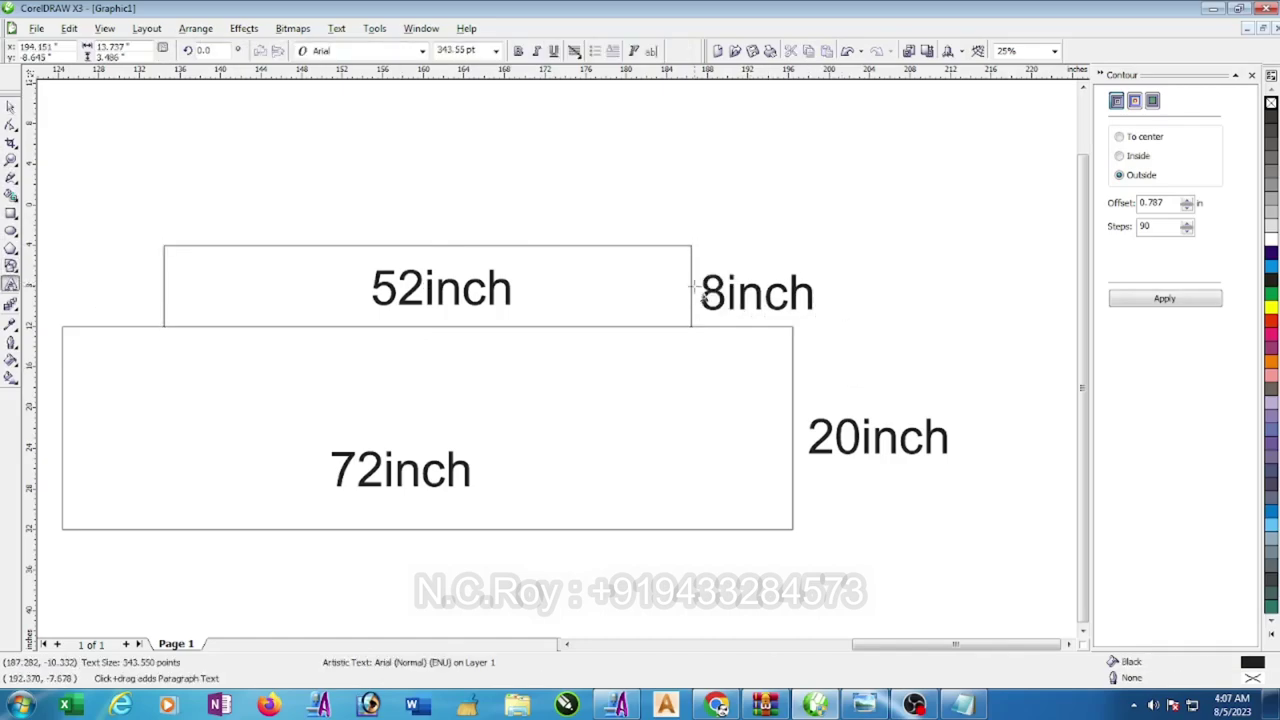
click(11, 106)
click(786, 208)
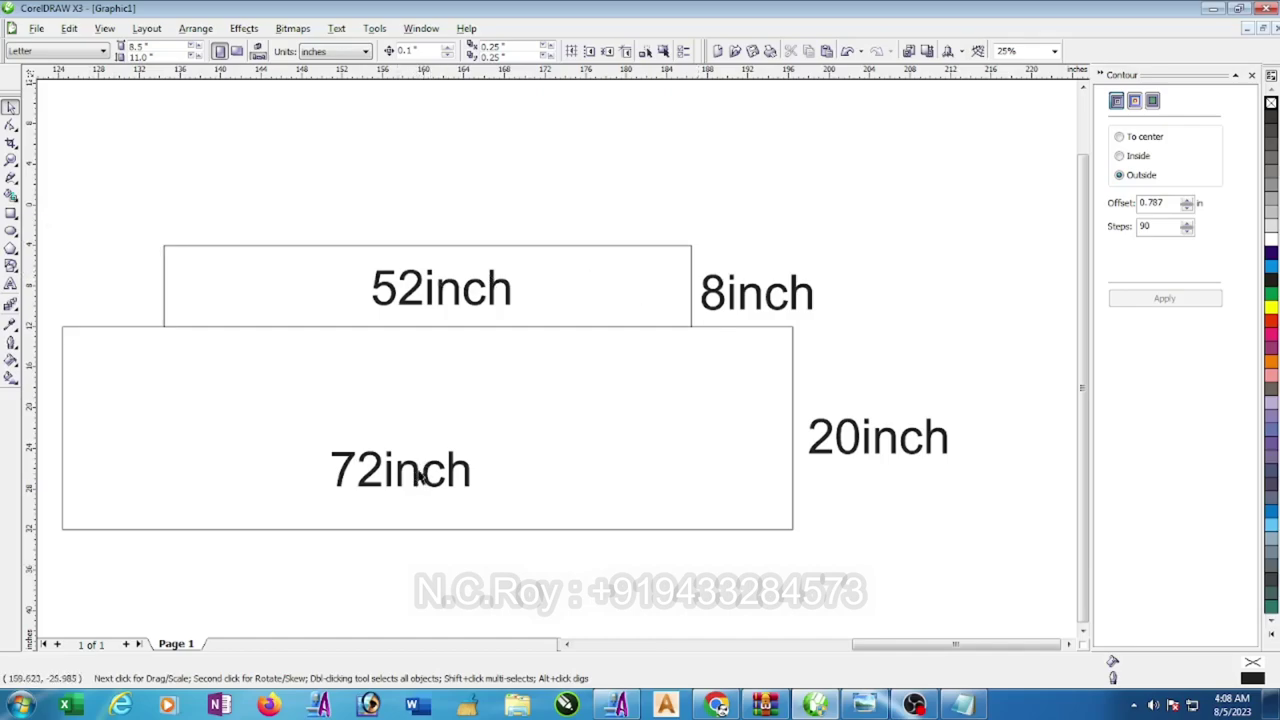
- Switch the ArtCAM relief model's size units to millimetres
click(617, 705)
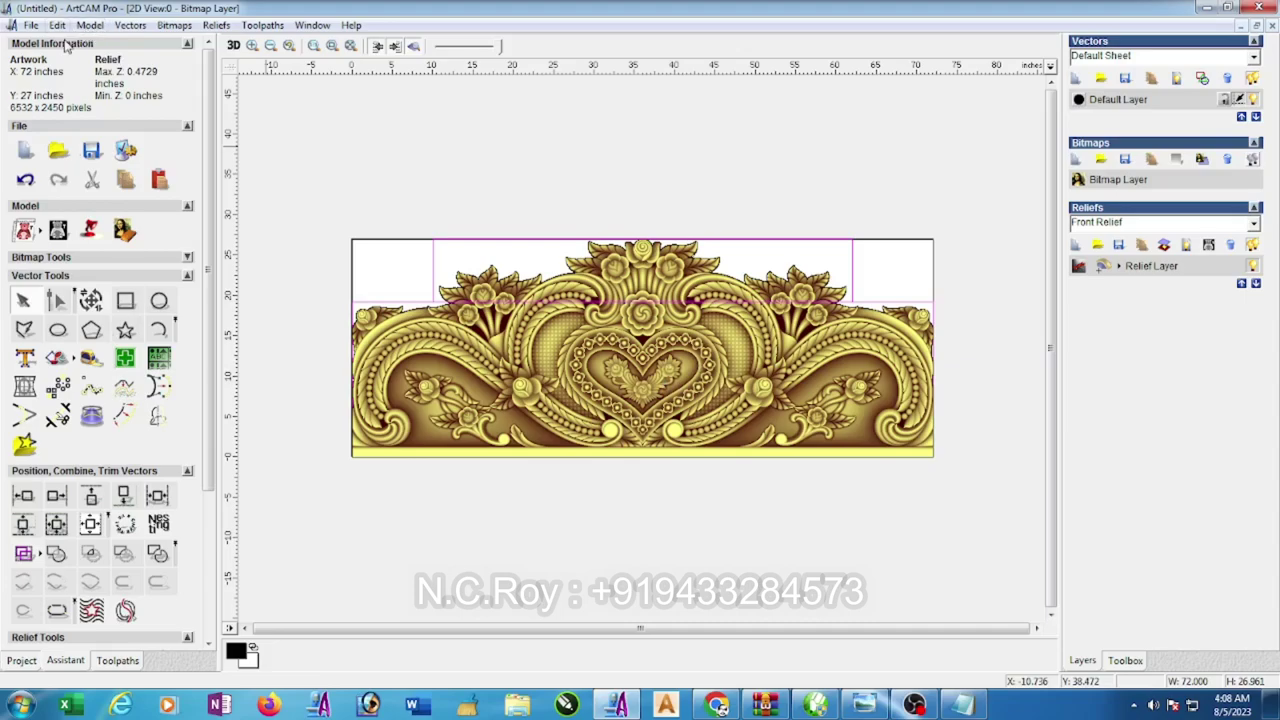
click(33, 27)
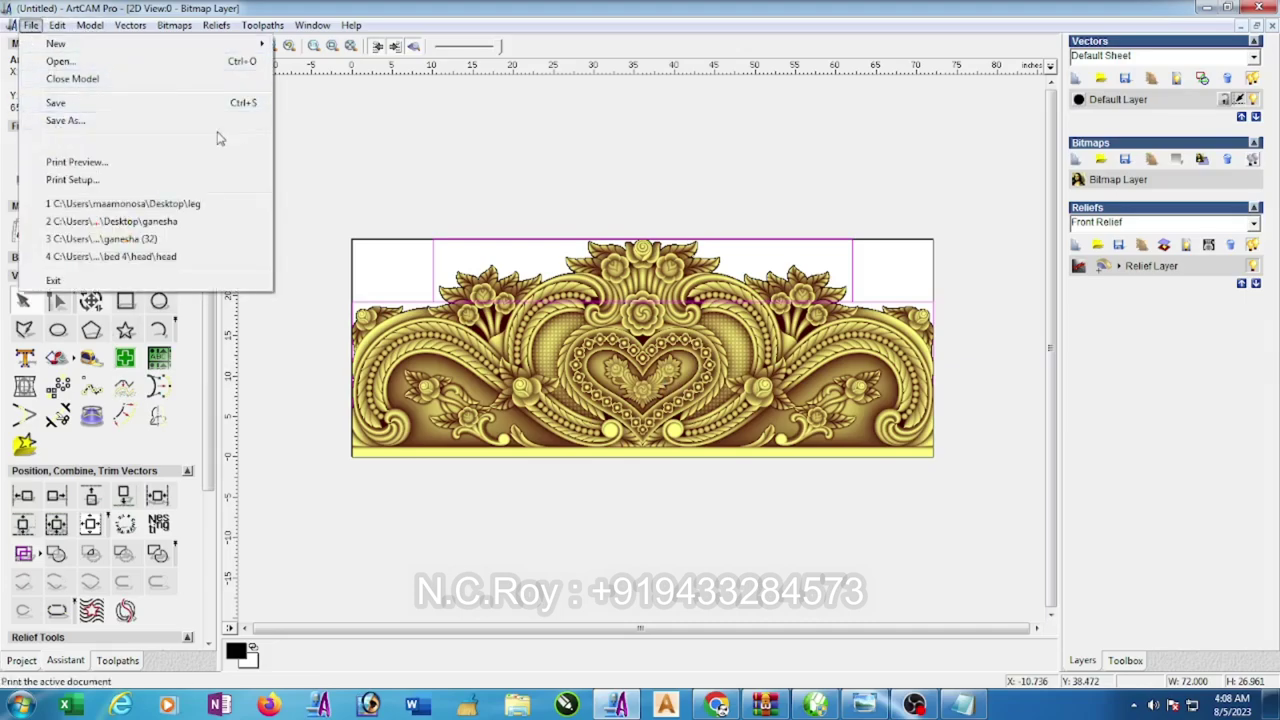
click(349, 171)
click(88, 27)
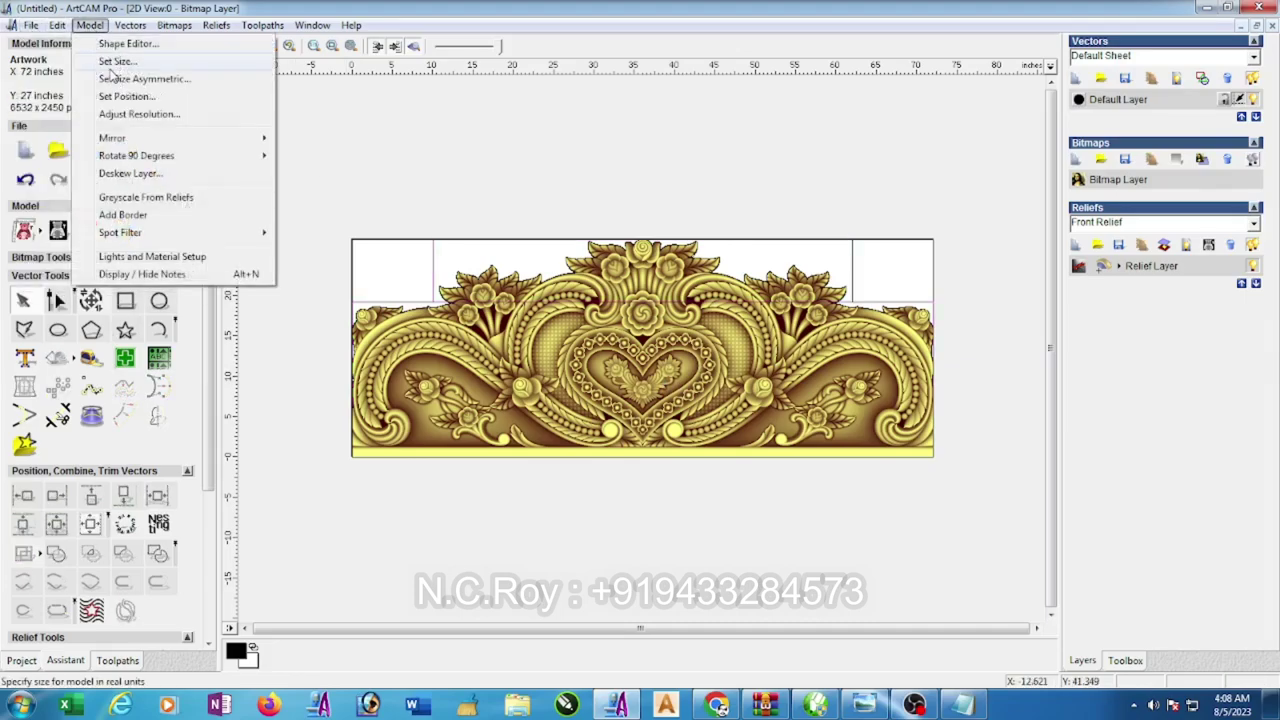
click(117, 61)
click(710, 398)
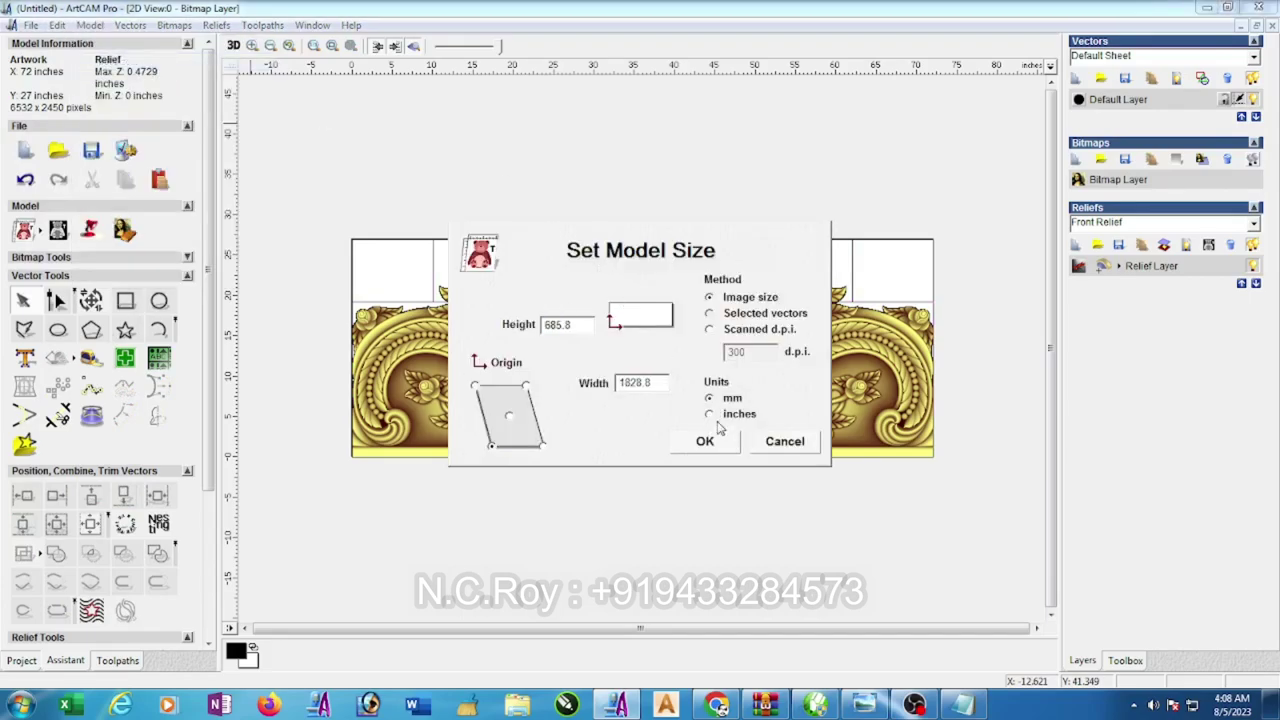
click(716, 443)
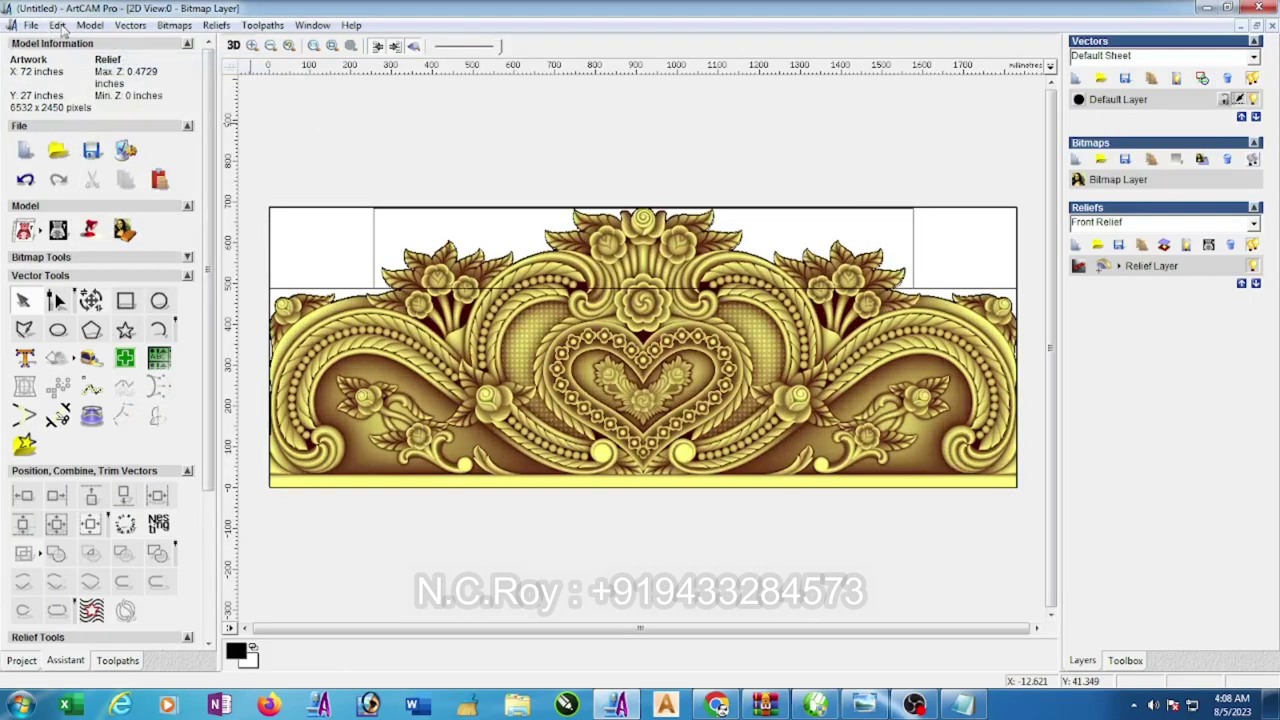
- Rotate the model 90 degrees clockwise
click(90, 25)
mouse_move(136, 155)
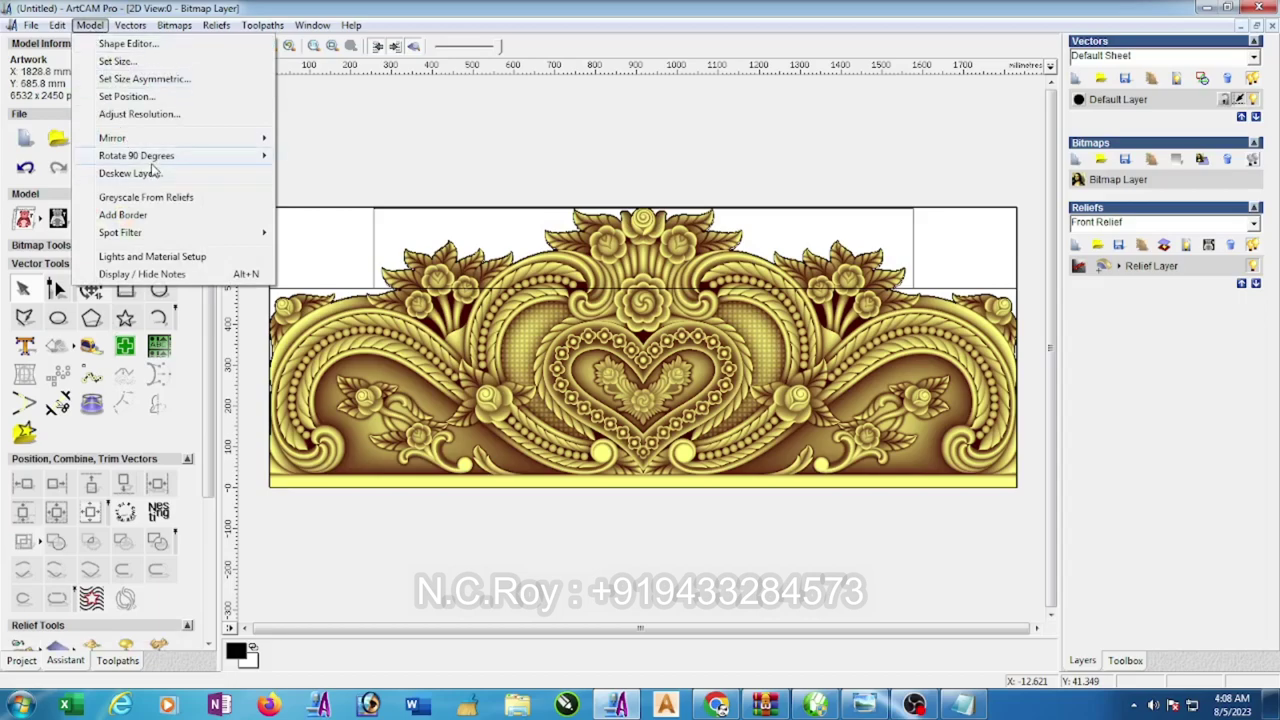
click(316, 160)
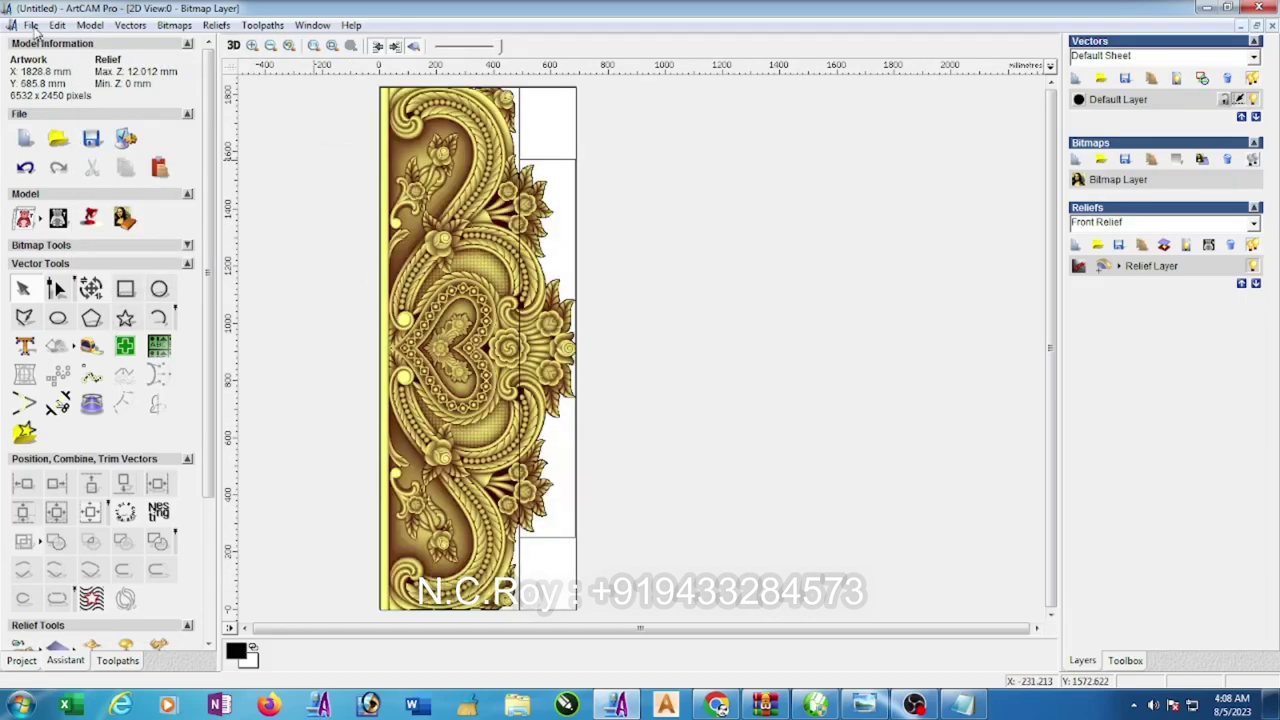
click(33, 26)
- Save the model as 'leg' in the bed 4 > leg folder
click(60, 118)
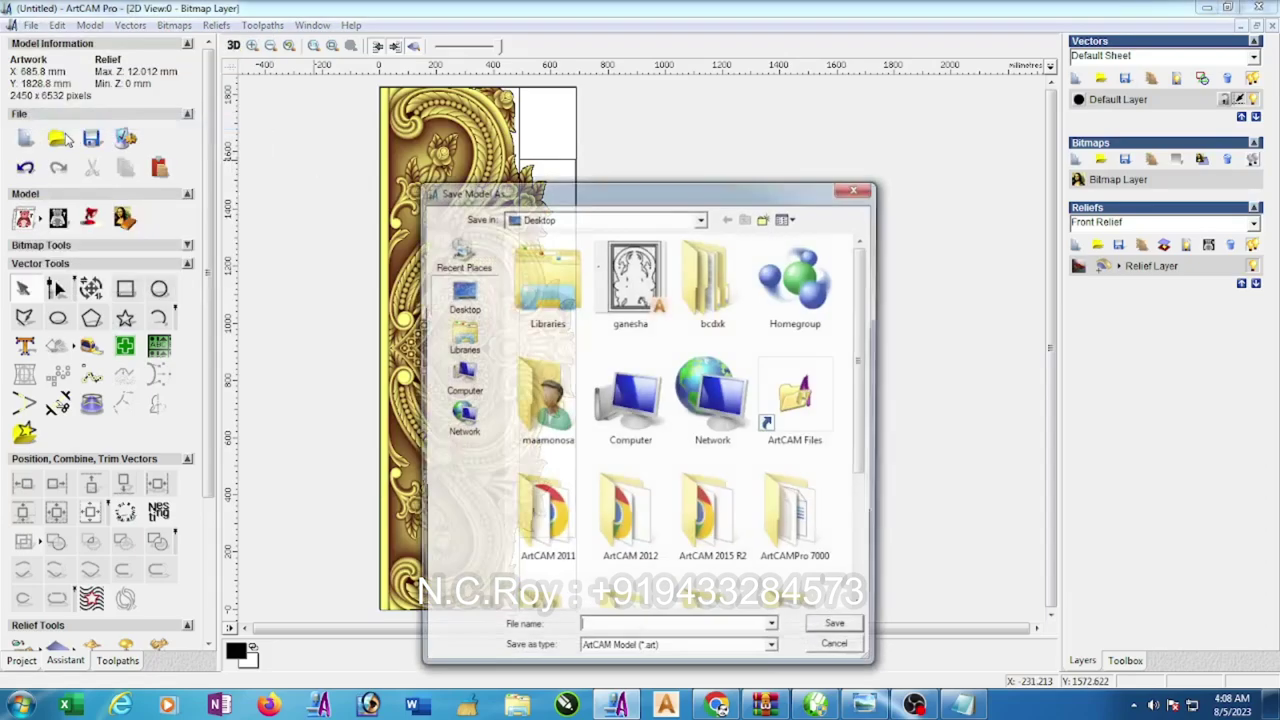
scroll(868, 393, down, 2)
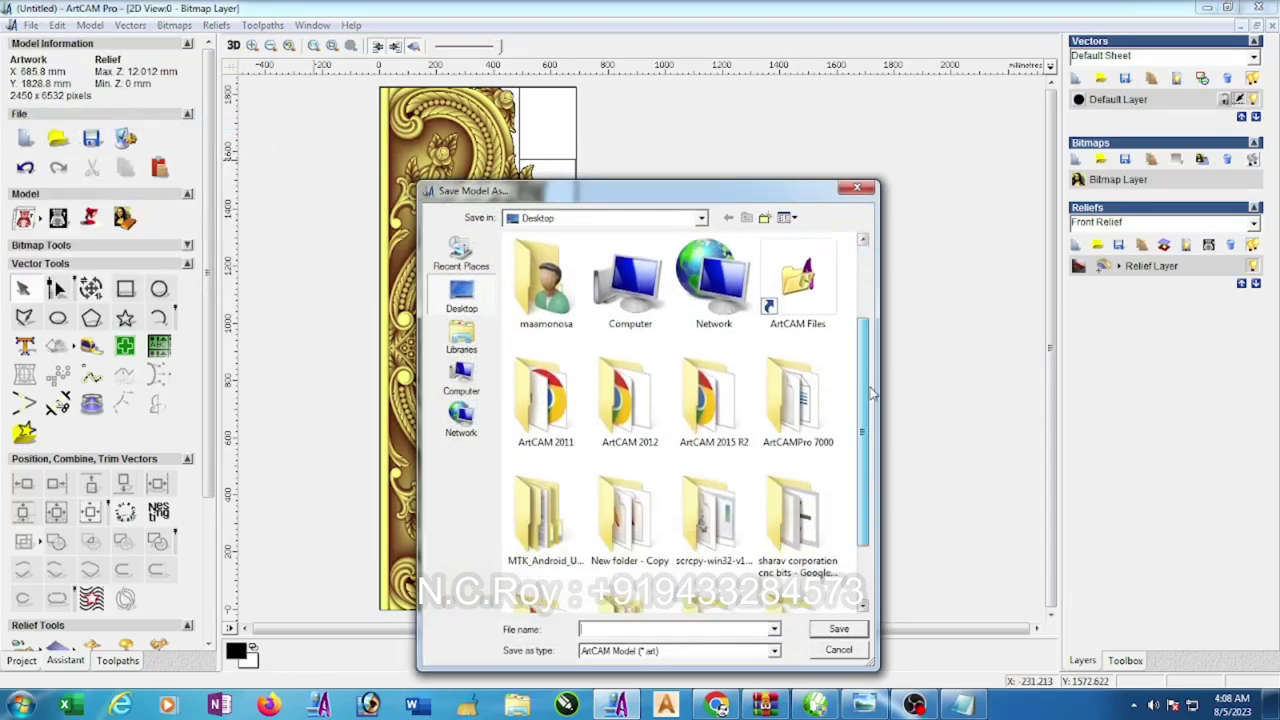
scroll(868, 400, down, 2)
double_click(710, 535)
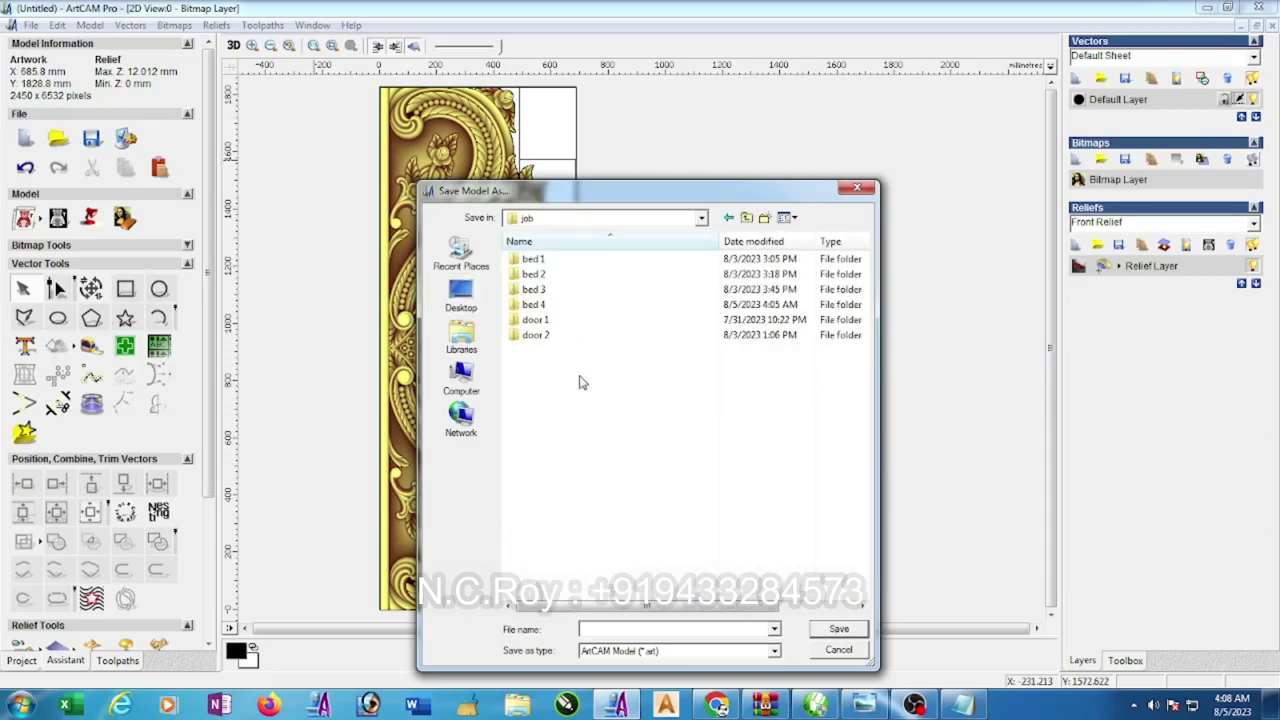
double_click(531, 304)
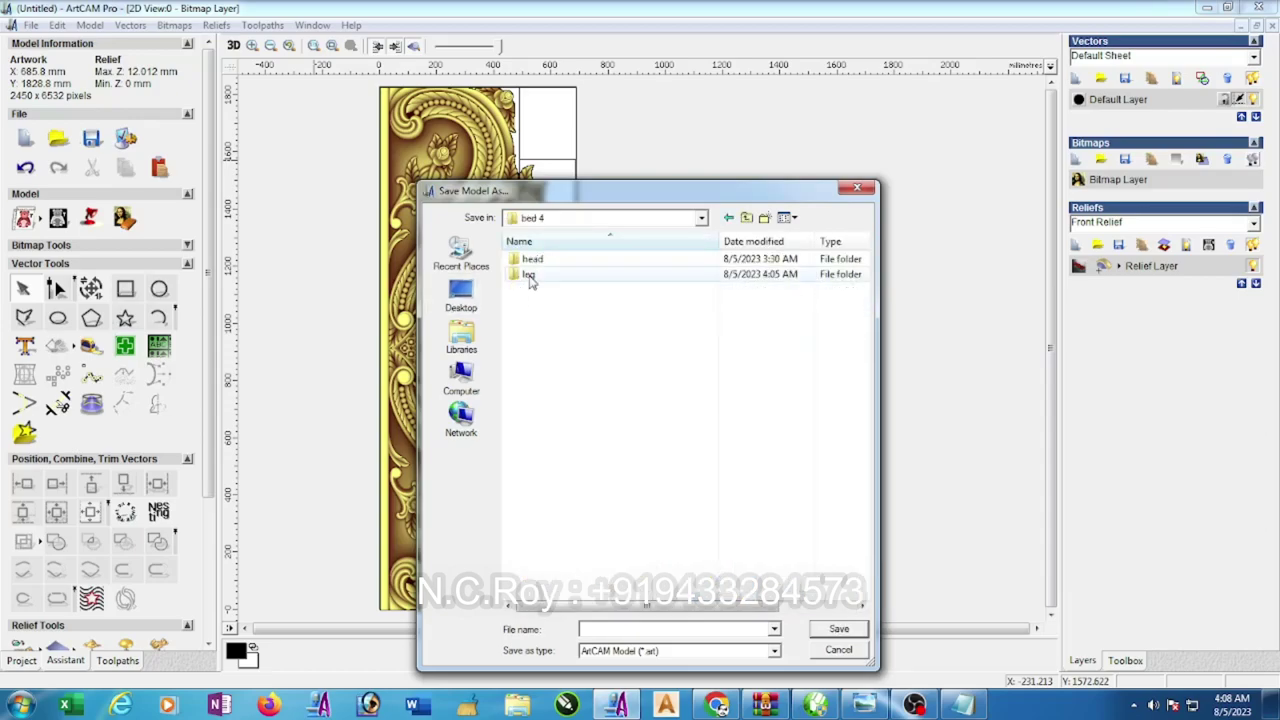
double_click(529, 275)
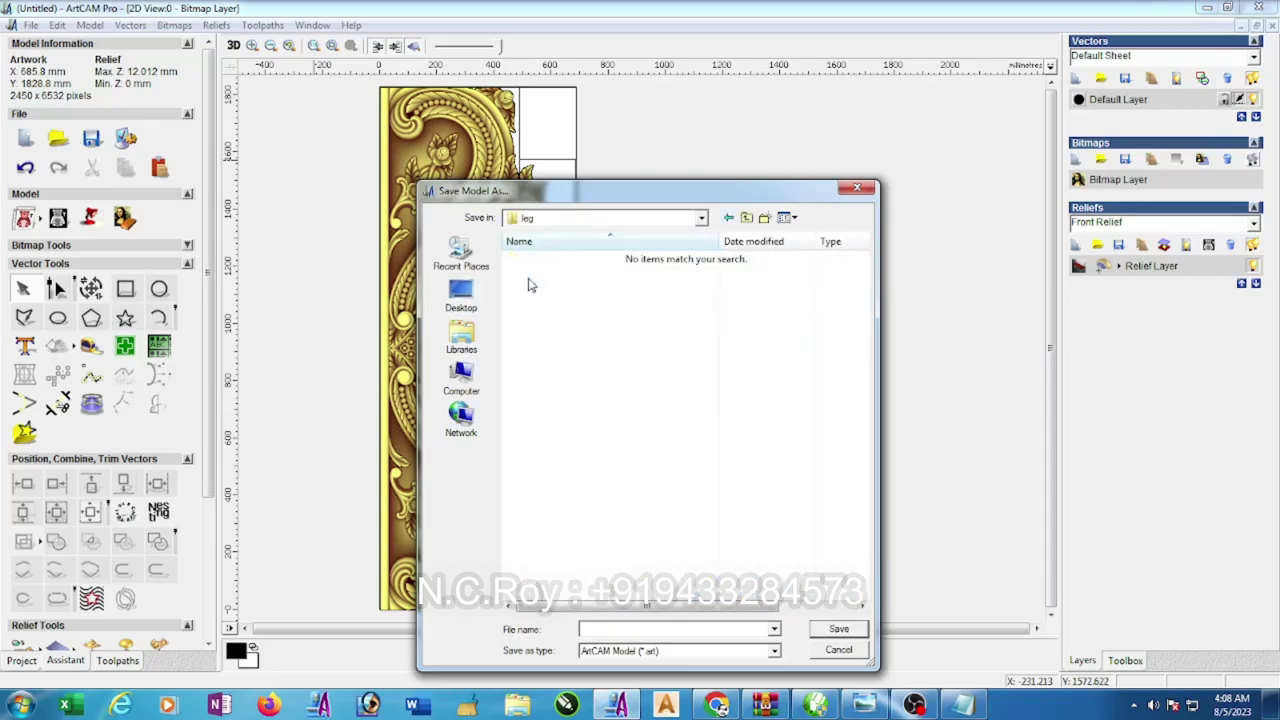
click(600, 628)
text(leg)
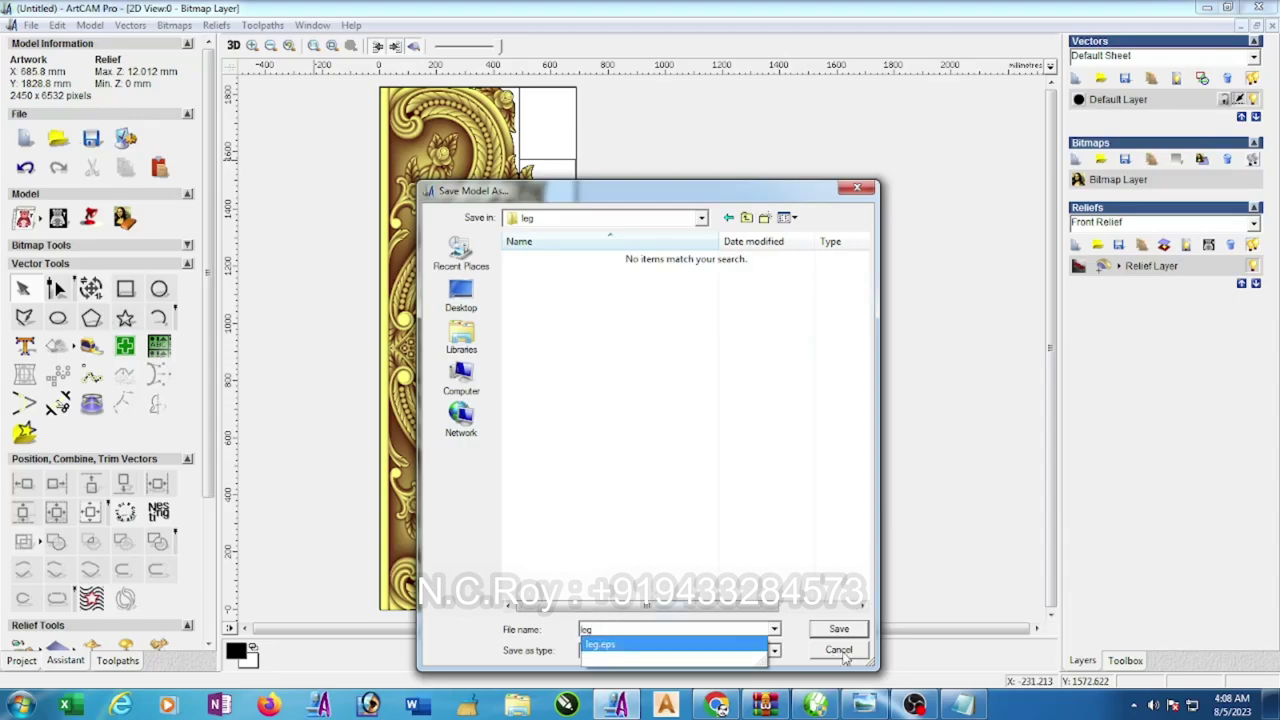
click(840, 630)
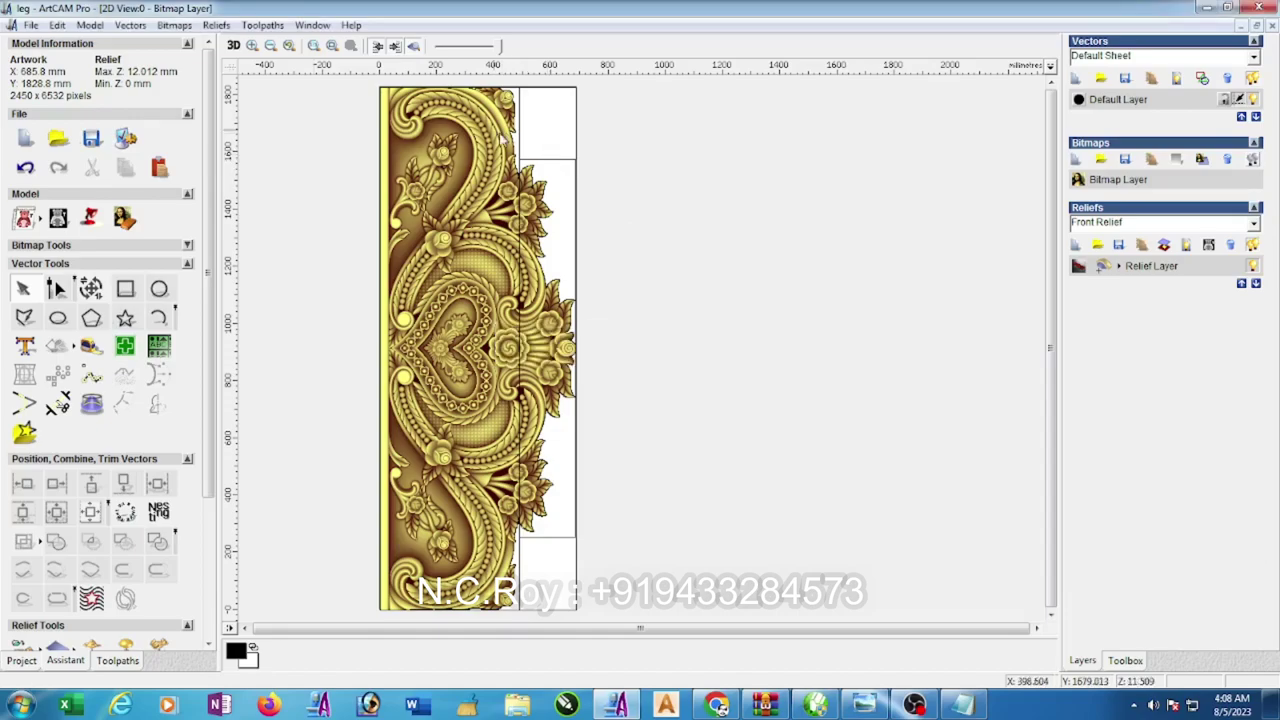
- Tile the 2D and 3D views vertically and ungroup all the vectors
click(312, 25)
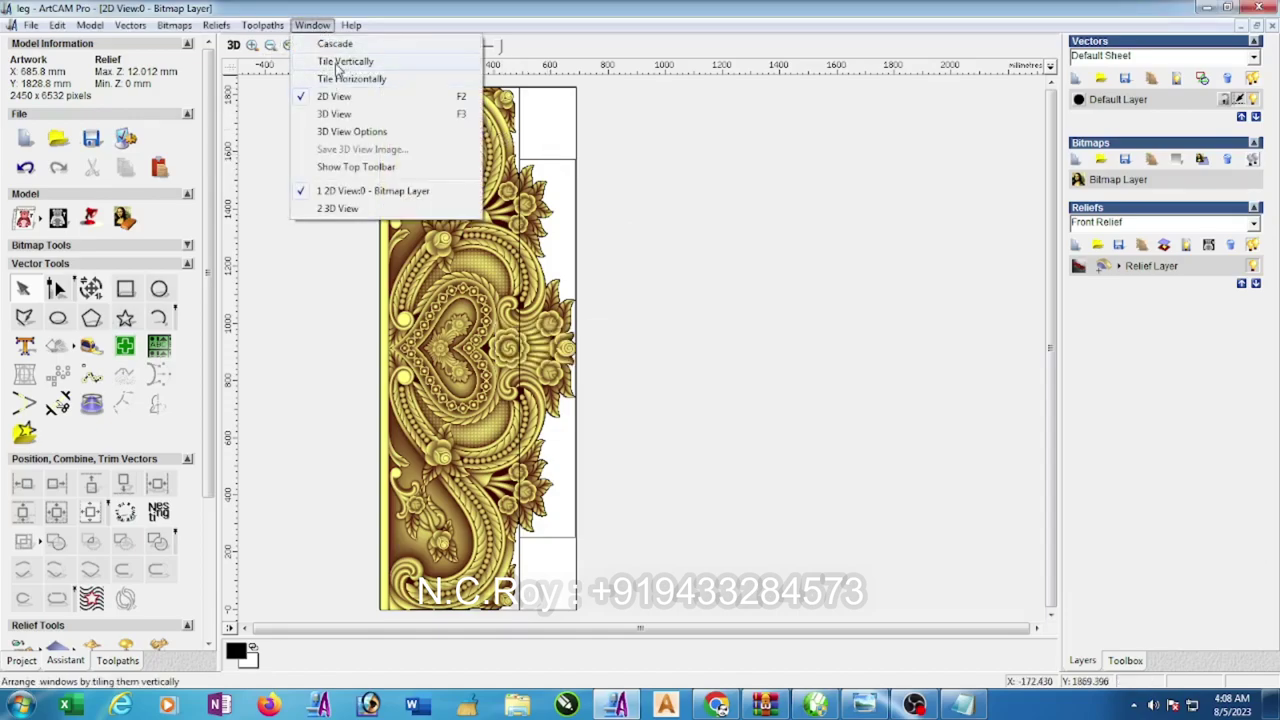
click(336, 62)
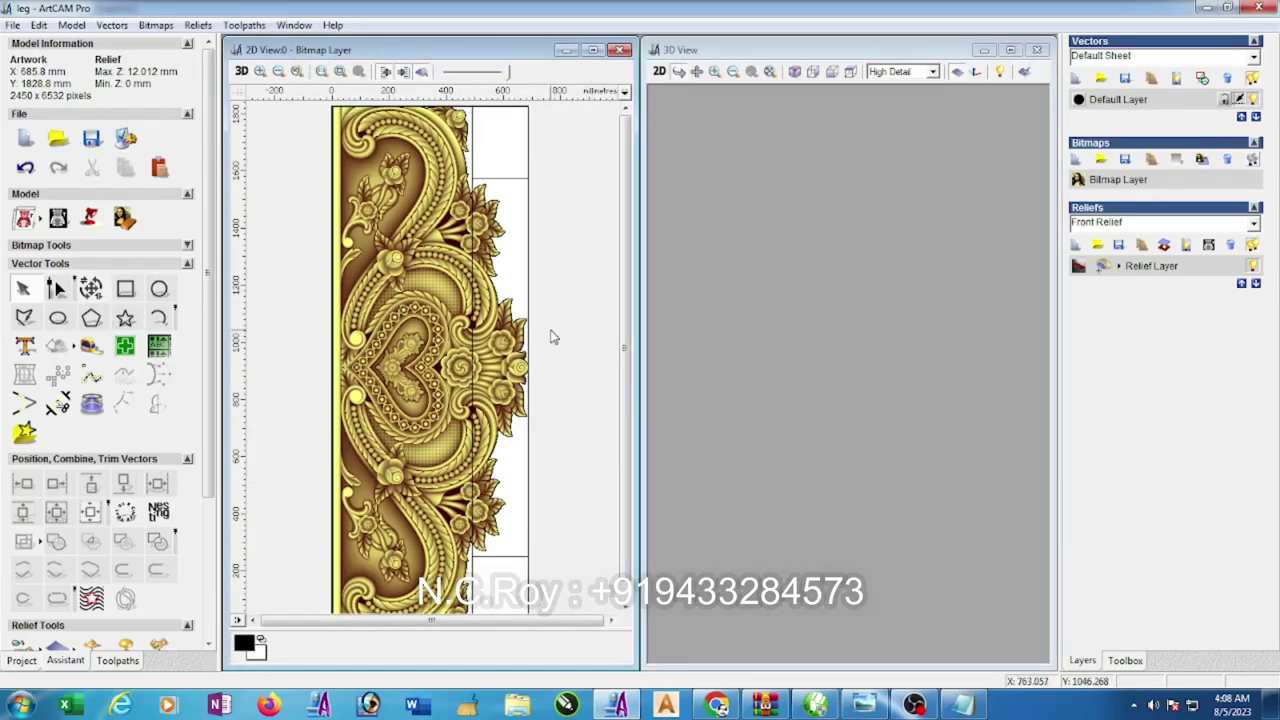
right_click(522, 320)
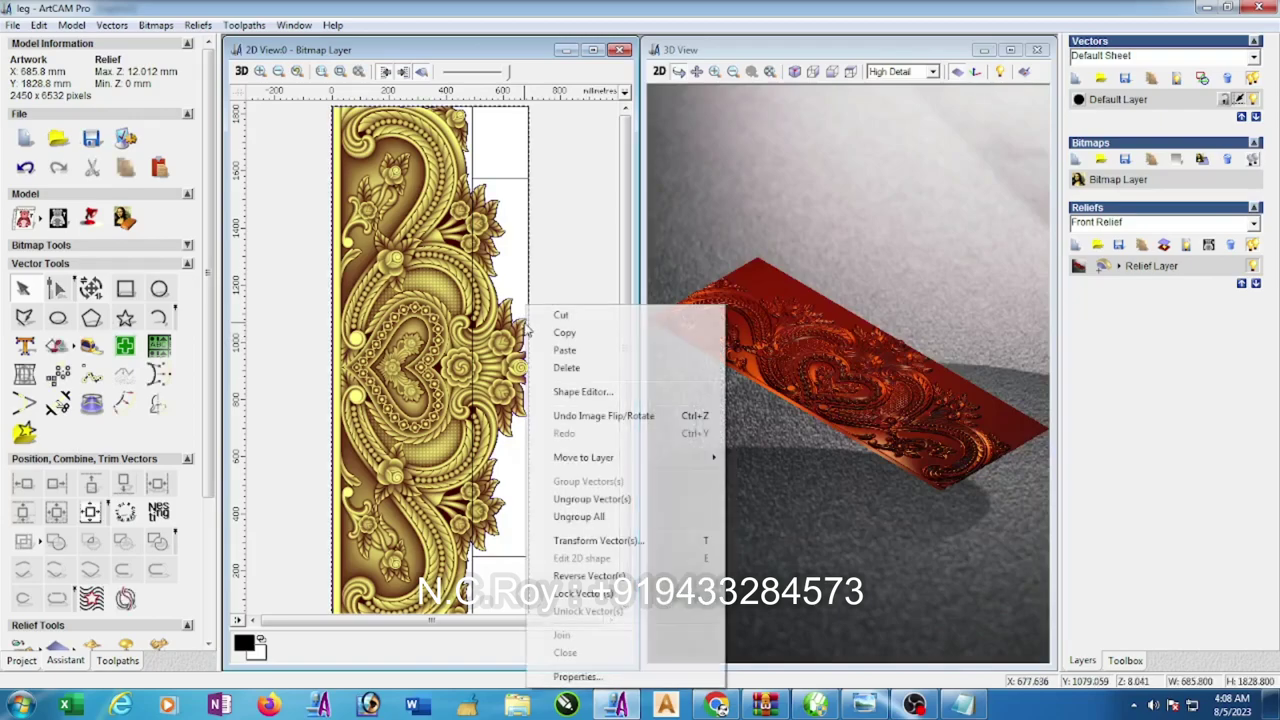
click(588, 518)
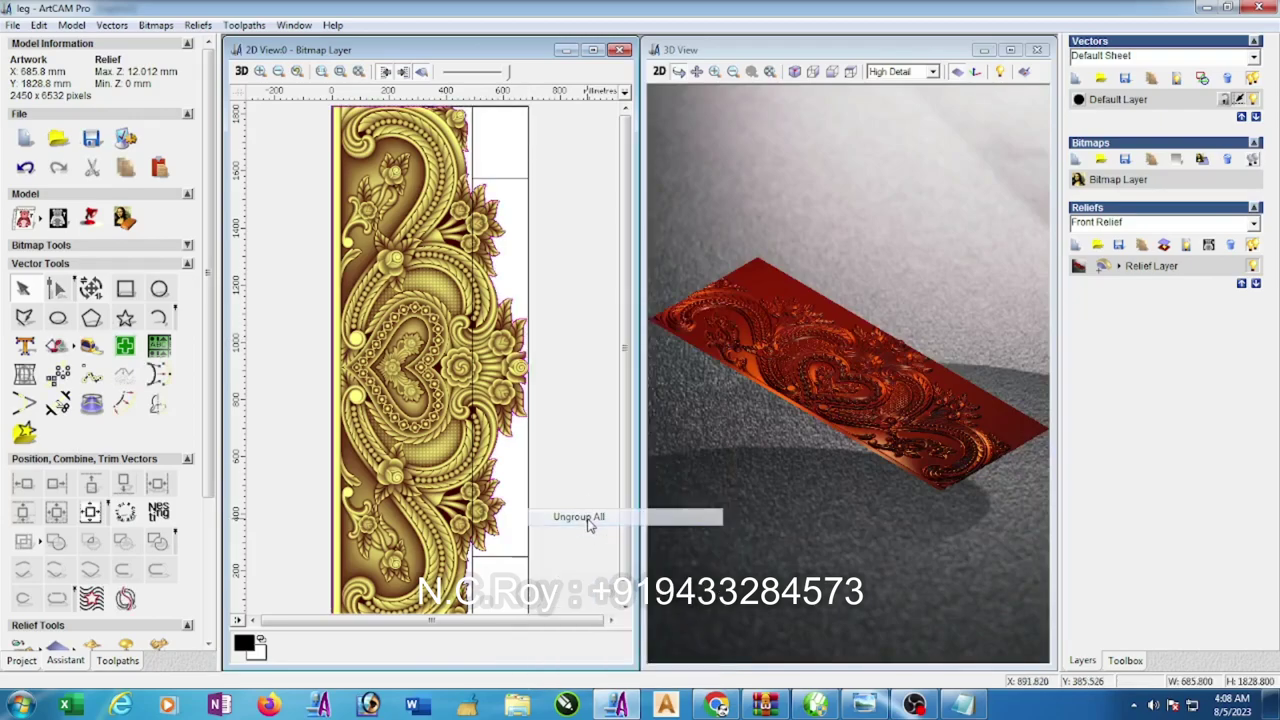
- Offset the leg outline vector 5 mm inwards with sharp corners
click(526, 348)
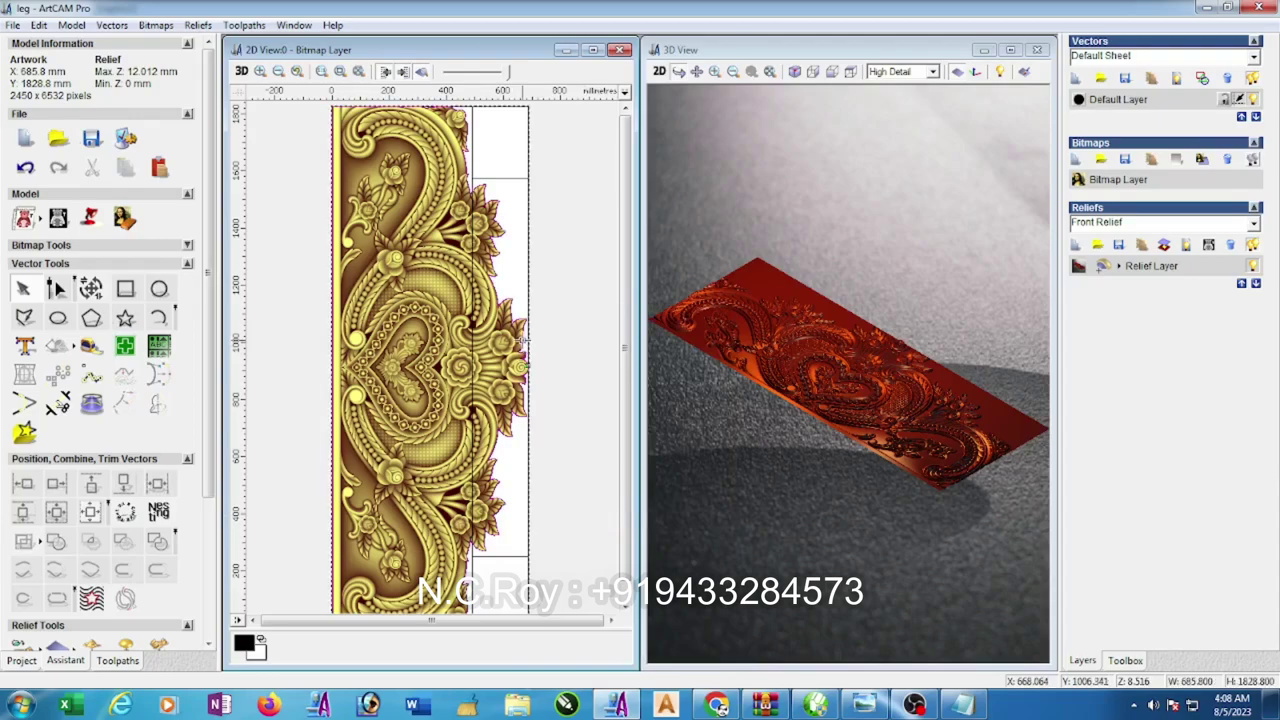
click(123, 403)
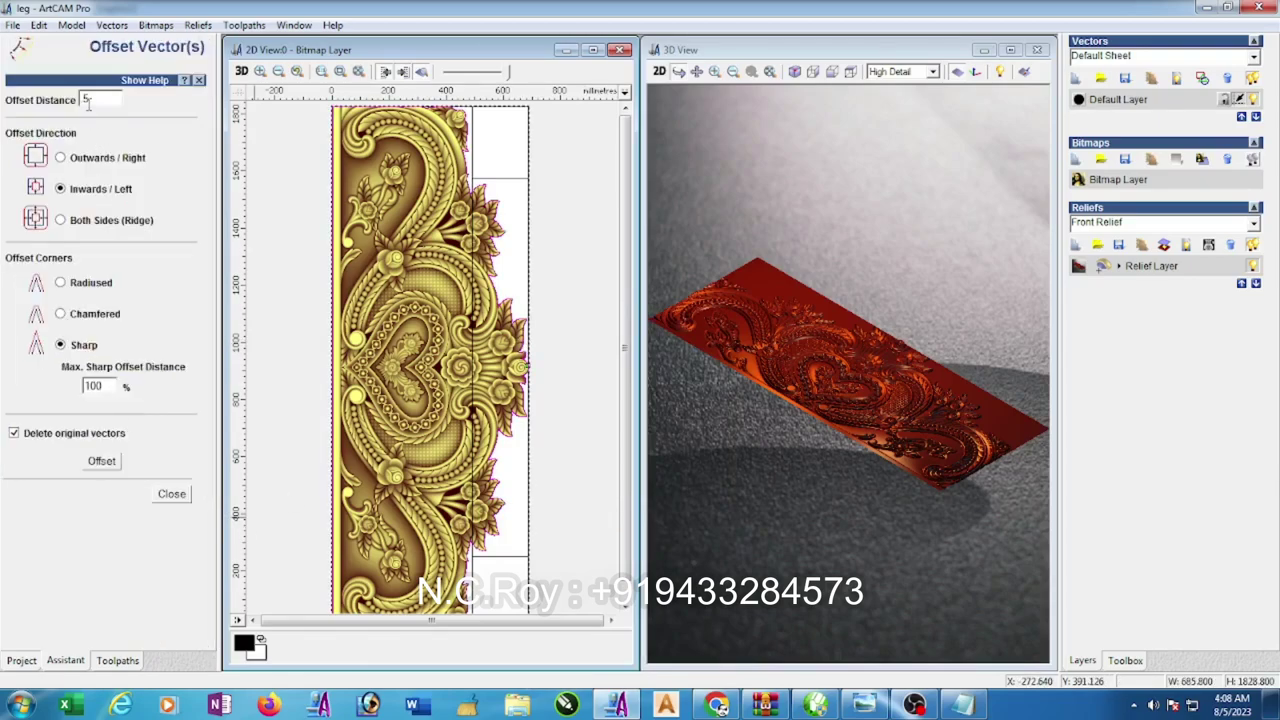
click(104, 462)
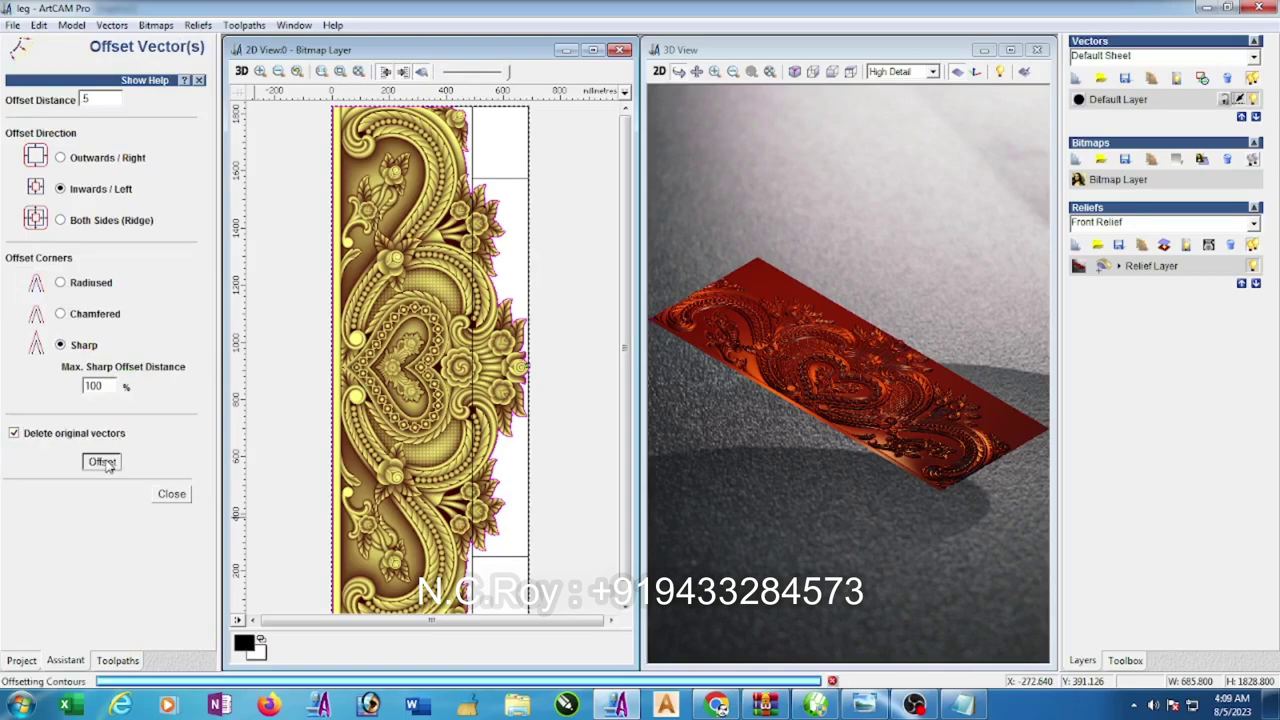
click(172, 495)
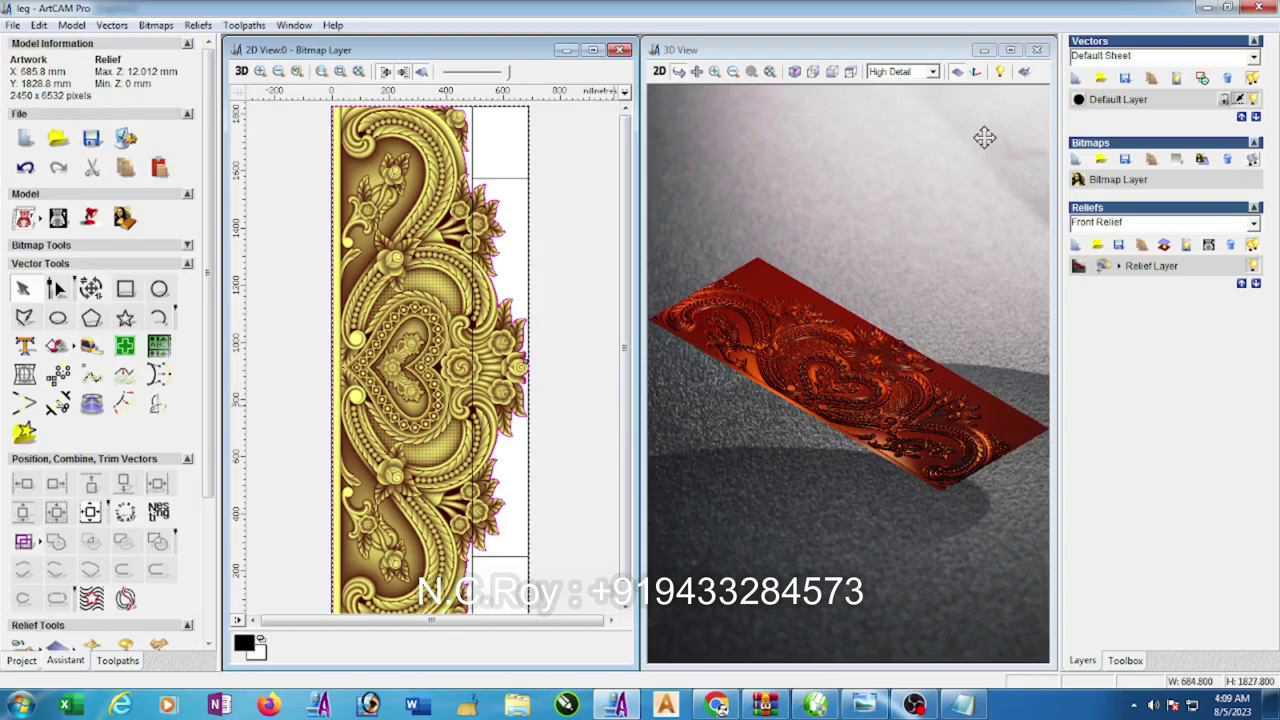
click(973, 73)
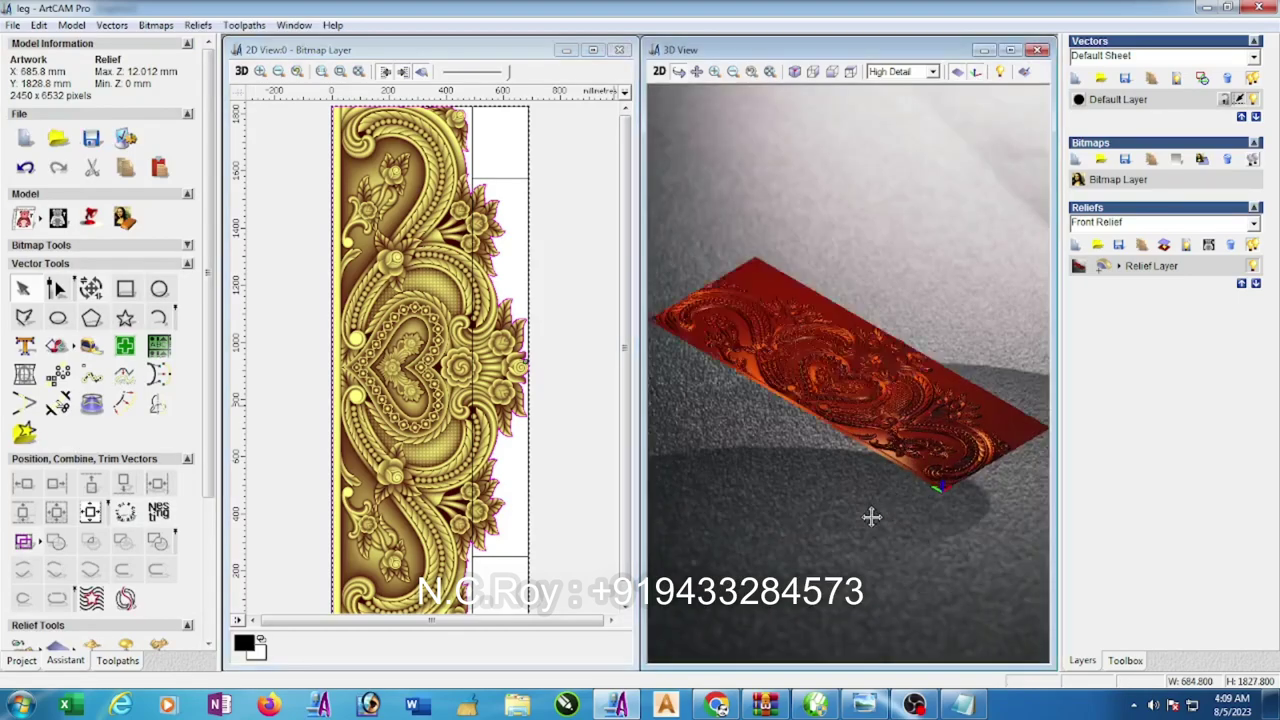
mouse_move(869, 517)
mouse_down()
mouse_move(750, 560)
mouse_move(857, 563)
mouse_up()
click(117, 661)
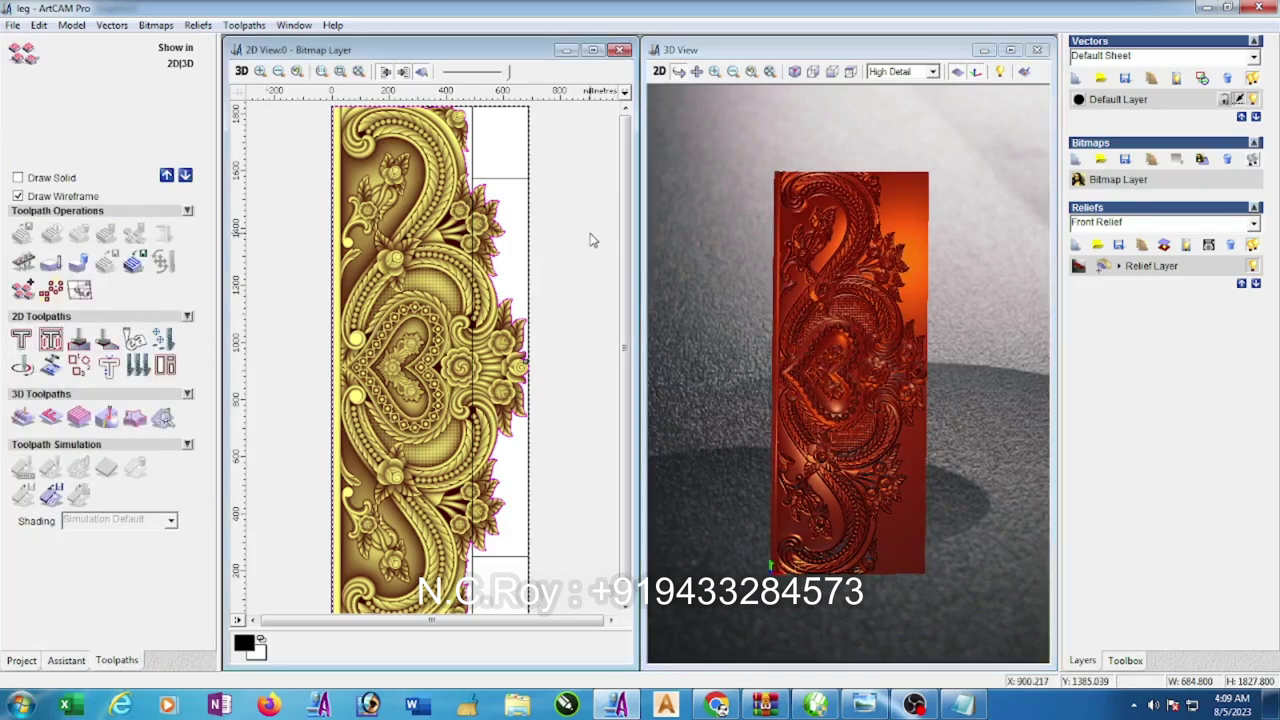
- Select the leg outline and start an inside profiling toolpath to depth 5
scroll(590, 245, down, 3)
scroll(493, 365, up, 2)
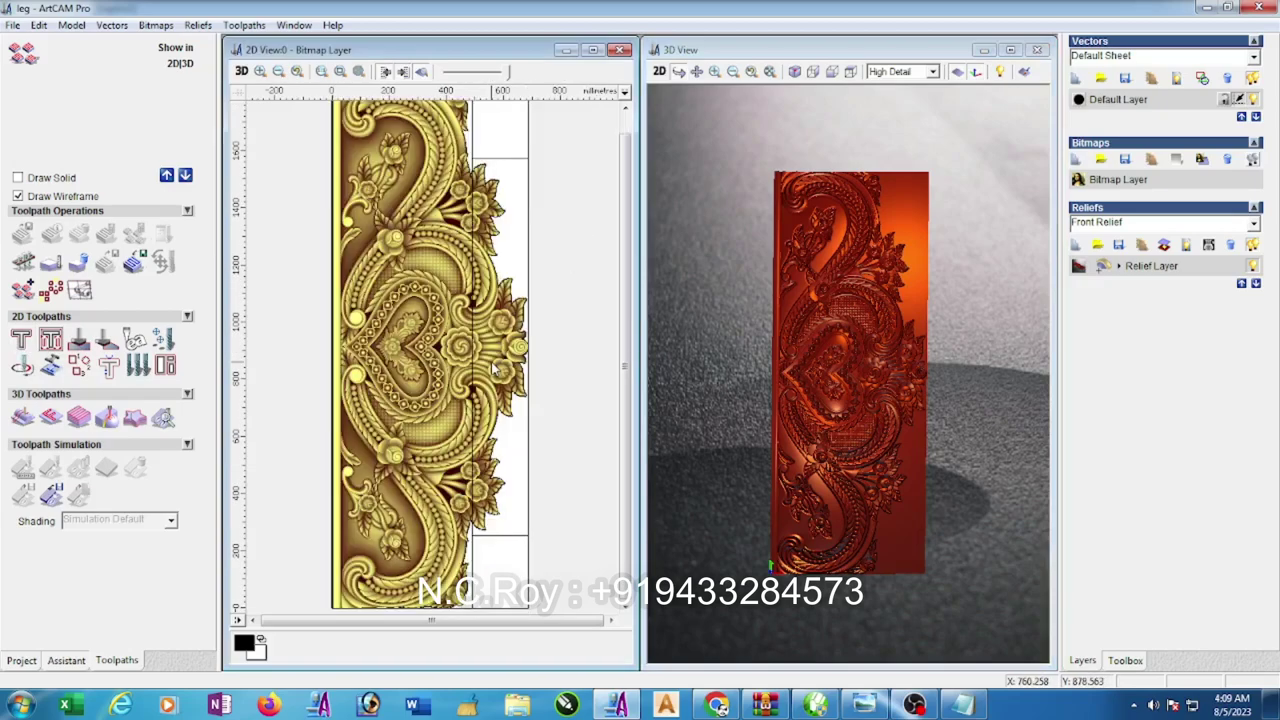
scroll(485, 370, down, 2)
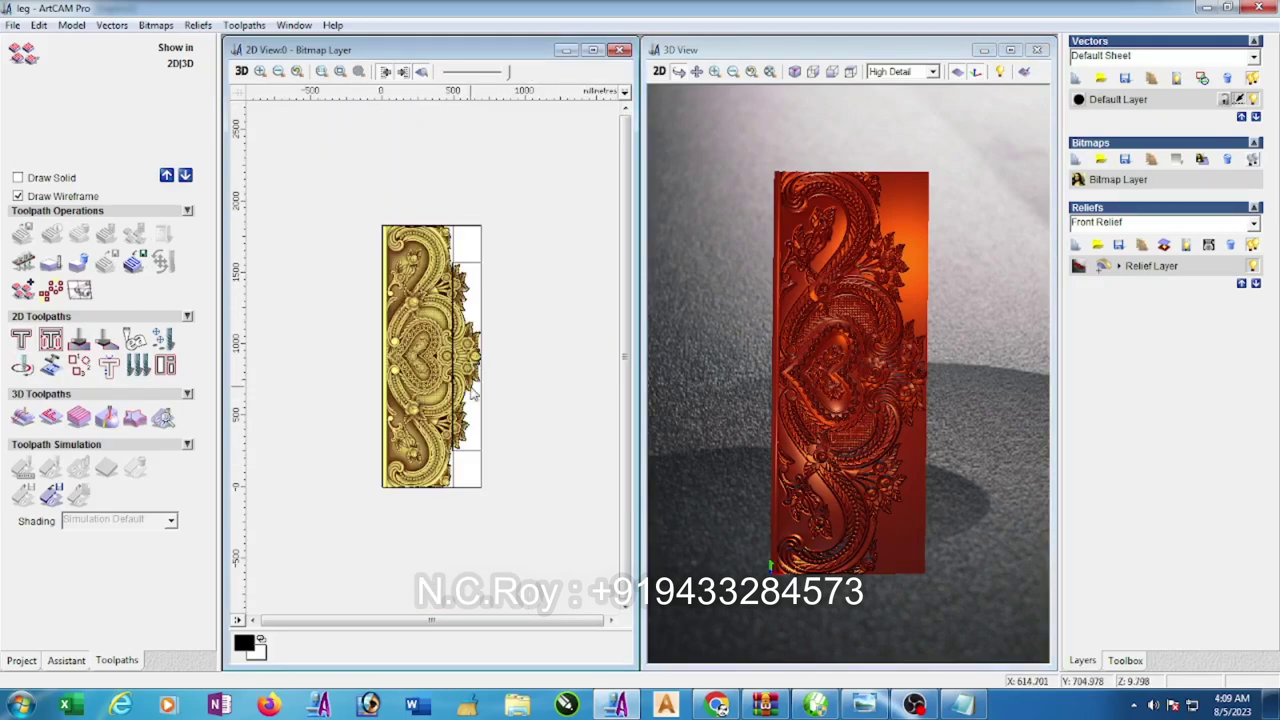
click(476, 395)
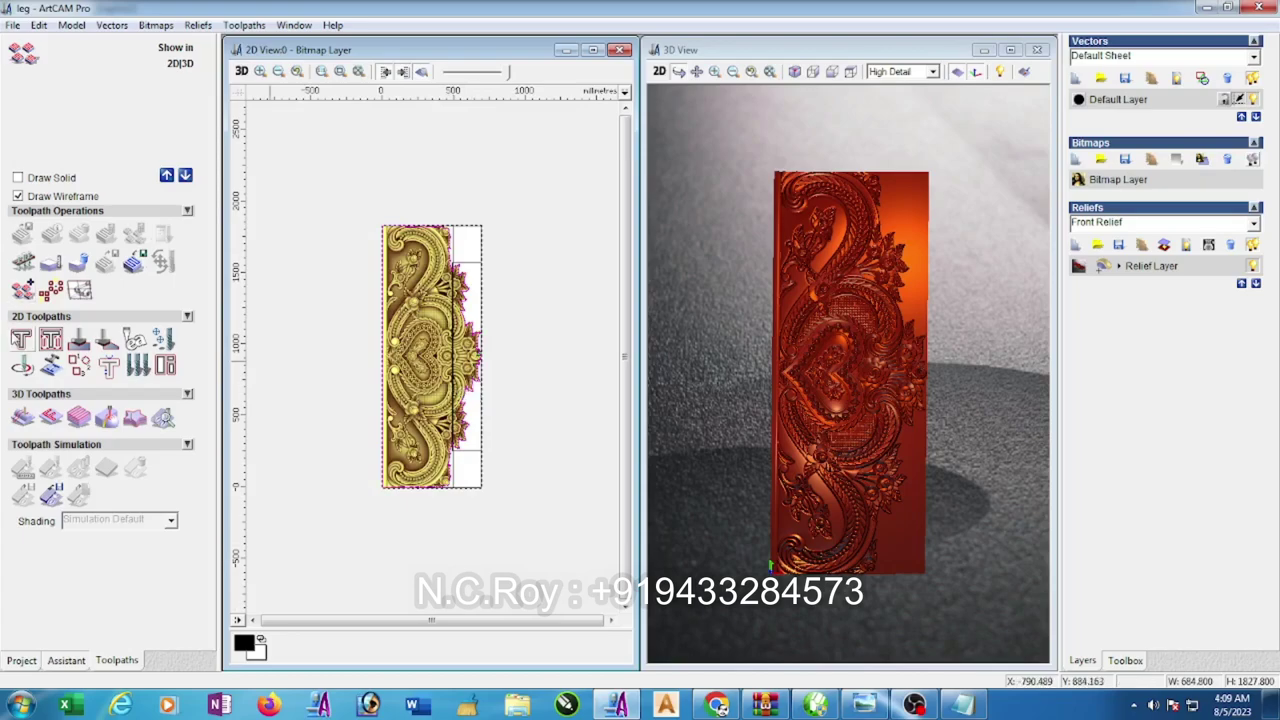
click(22, 342)
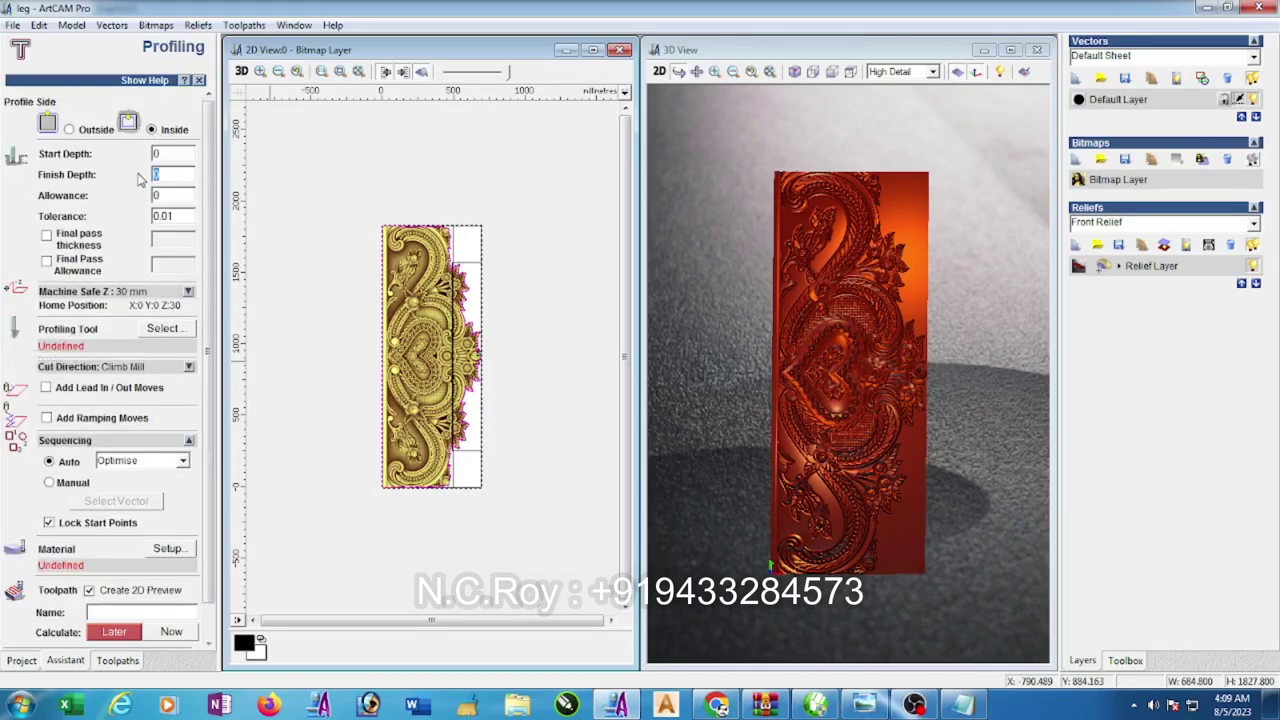
- Pick End Mill 6 mm from the Tool Database as the profiling cutter
click(160, 330)
click(524, 369)
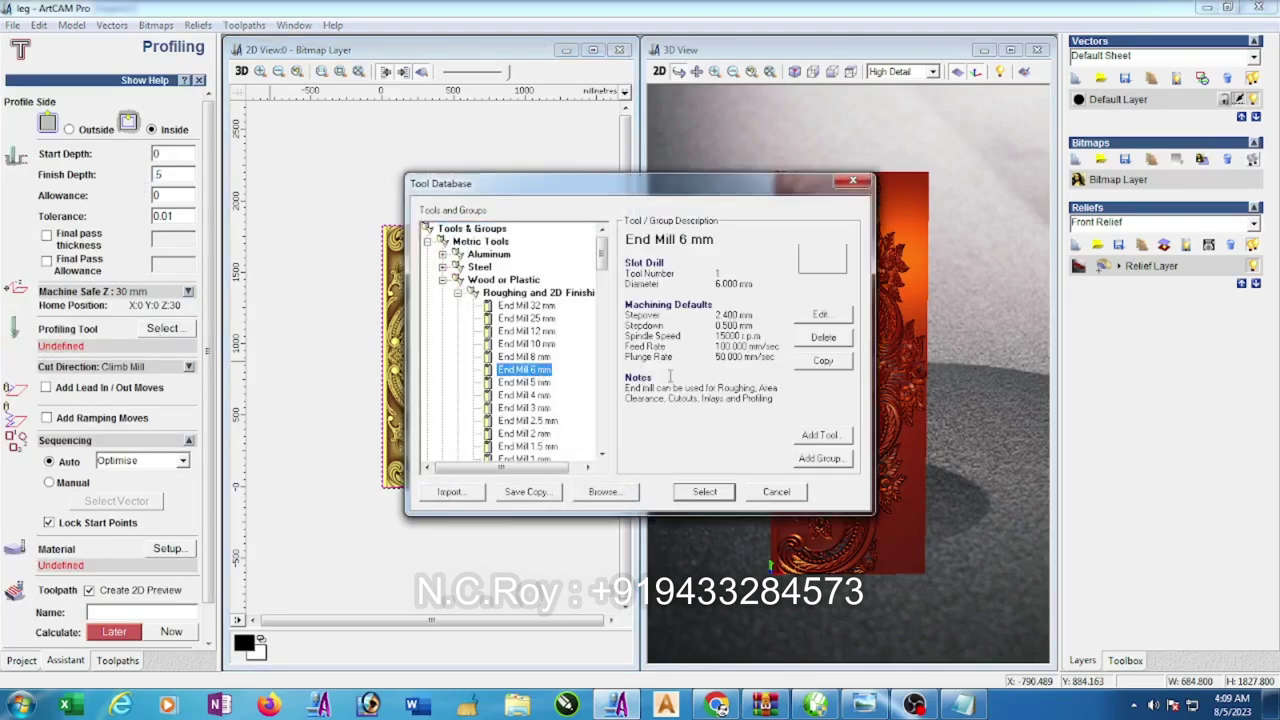
click(823, 313)
double_click(830, 240)
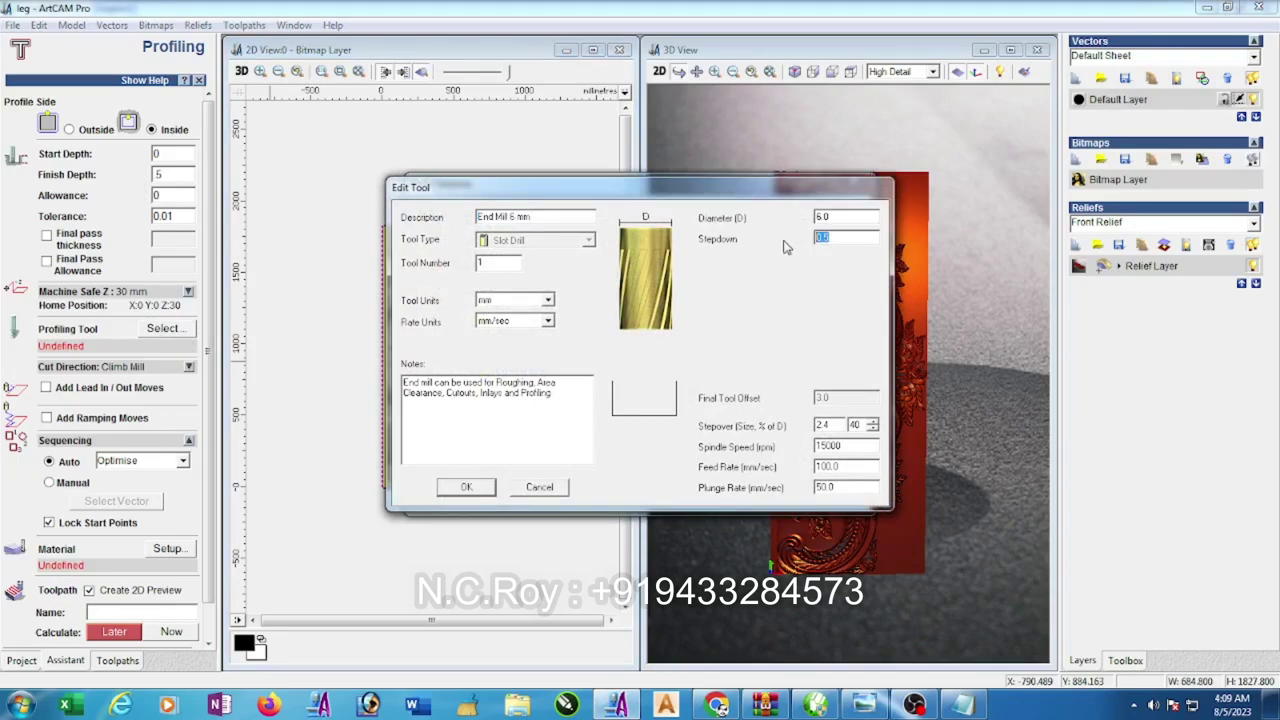
click(465, 486)
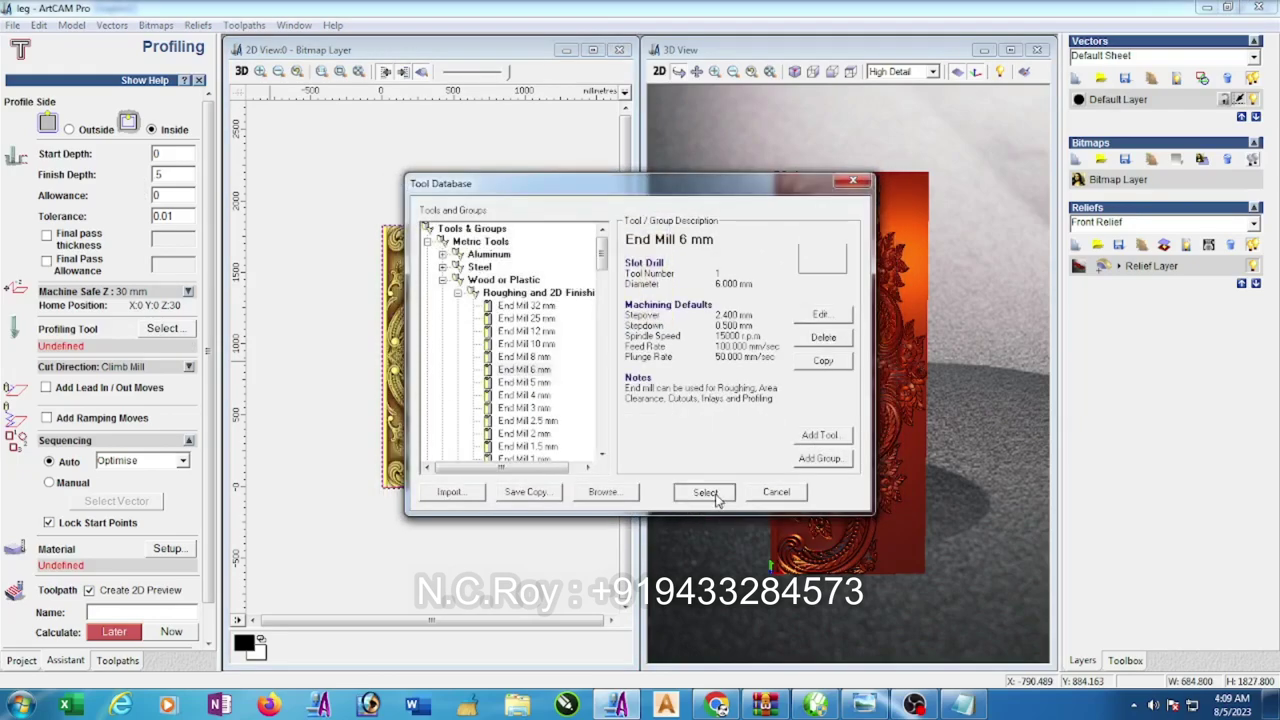
click(705, 492)
click(167, 550)
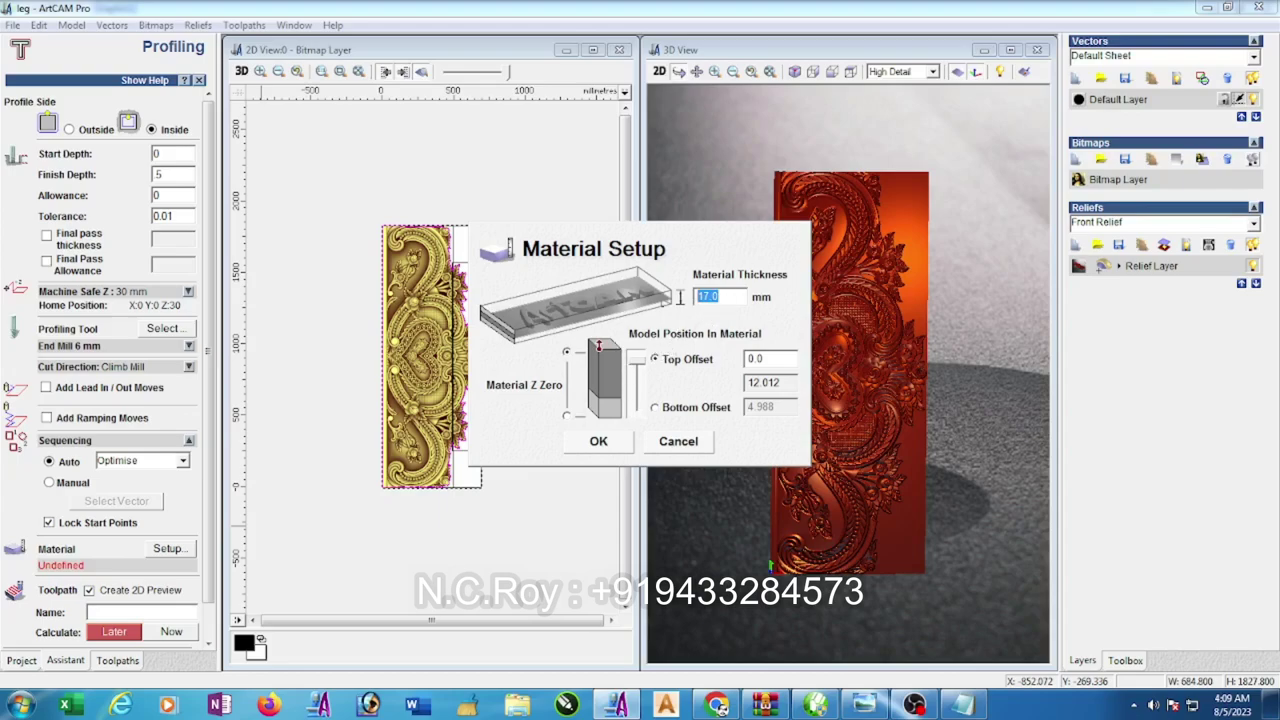
- Set material thickness to 50 mm and calculate the Profile toolpath
text(50)
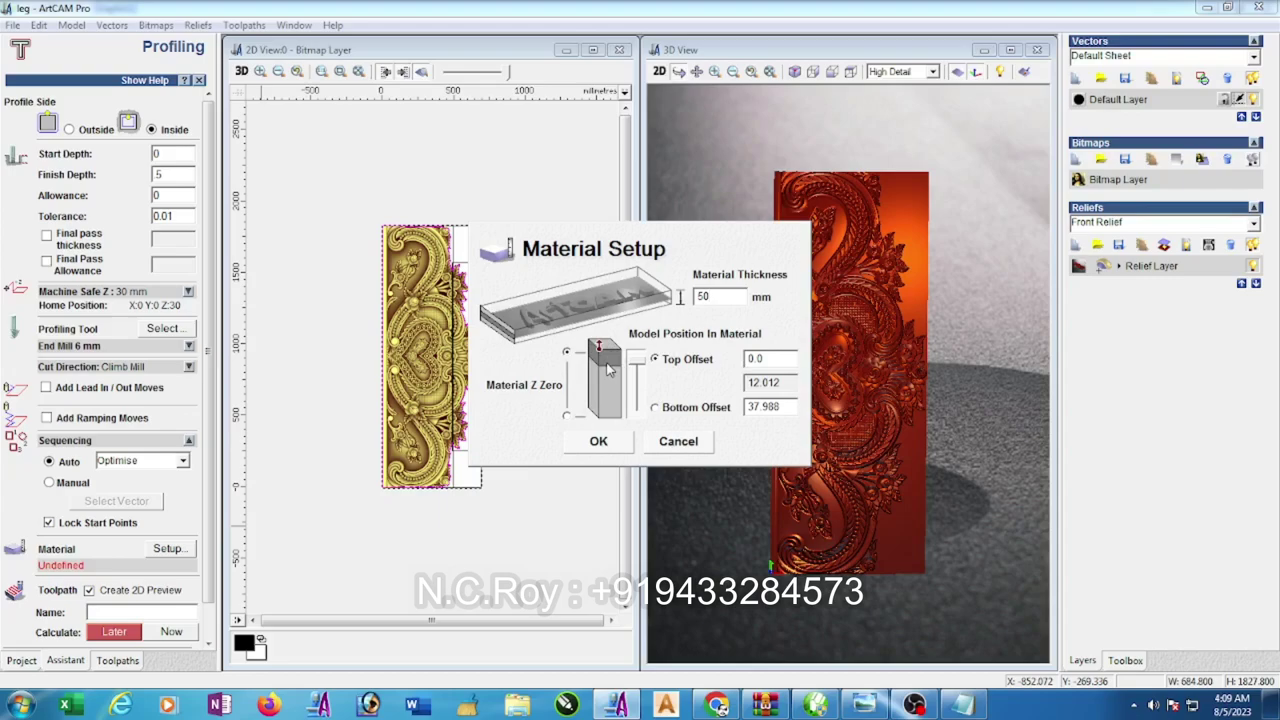
click(598, 443)
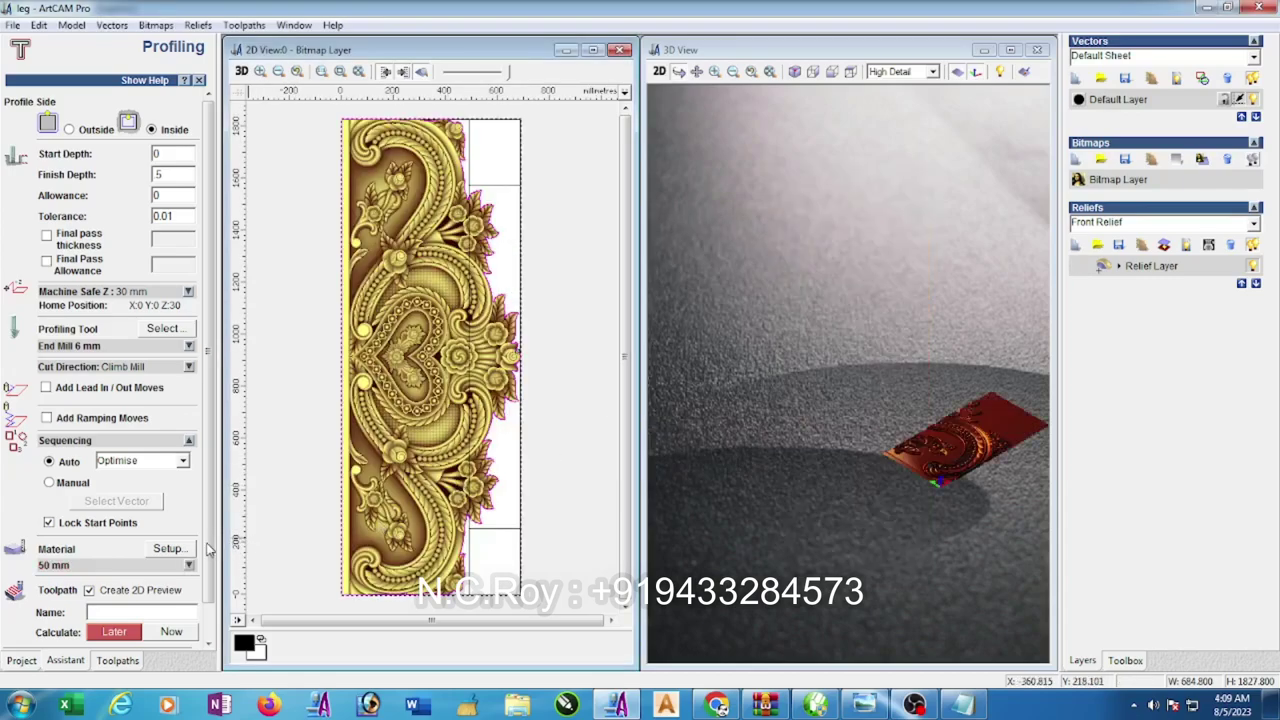
scroll(209, 549, down, 1)
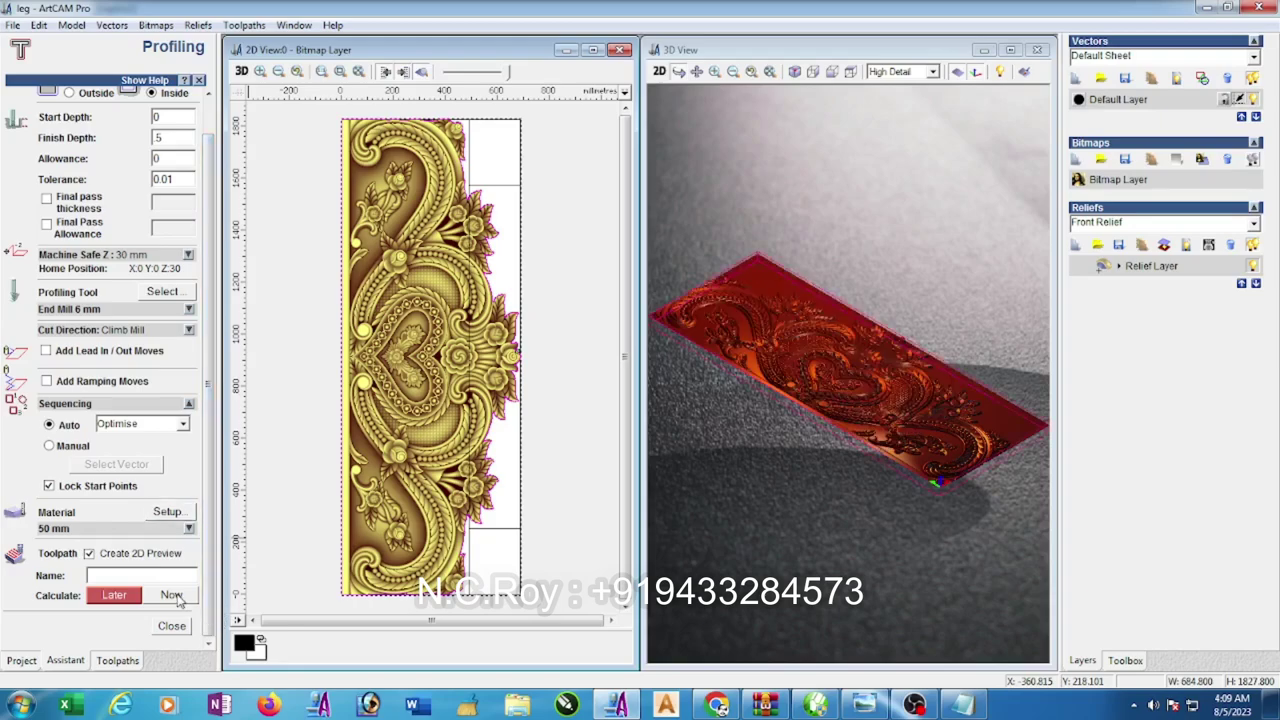
click(172, 595)
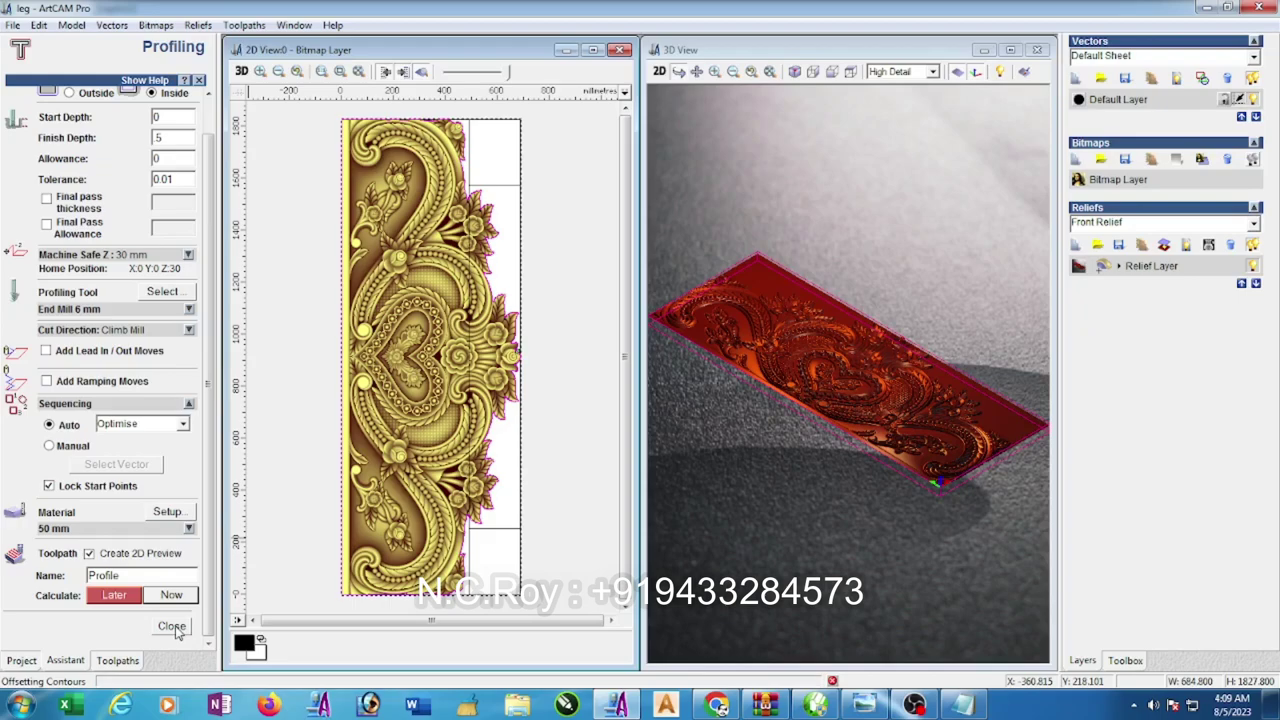
click(172, 627)
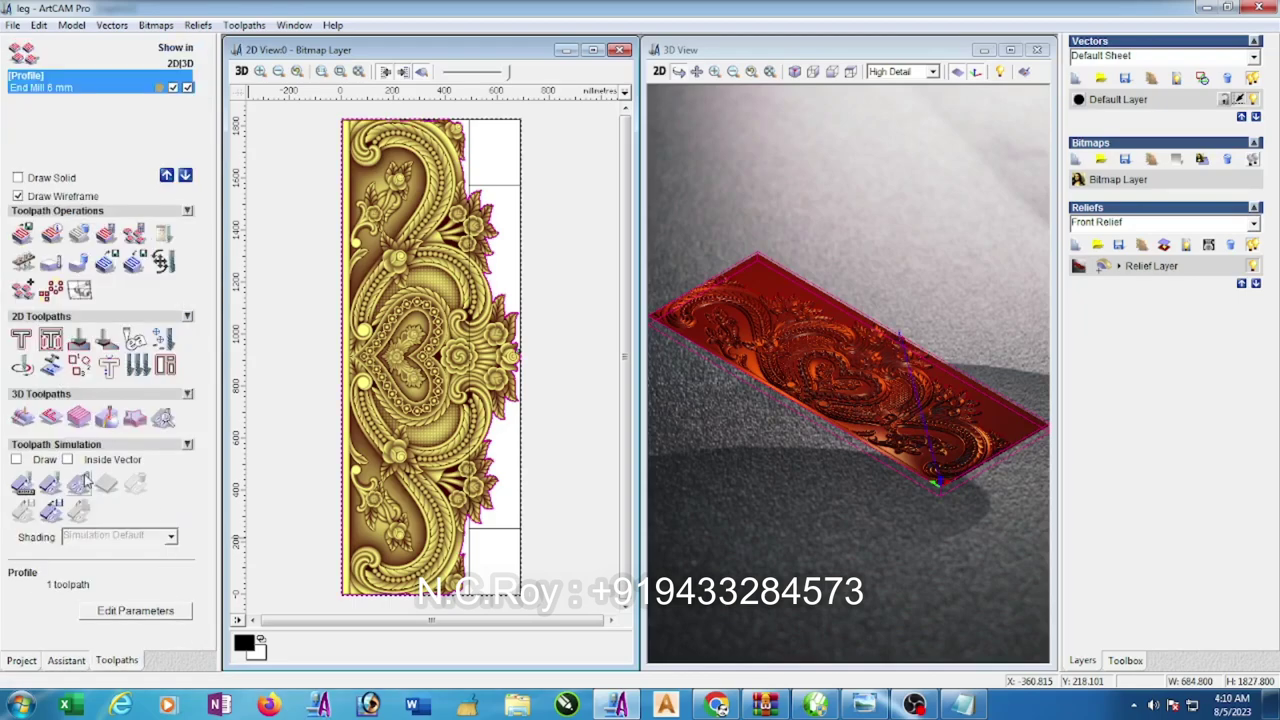
- Scale the relief height to 16
click(66, 660)
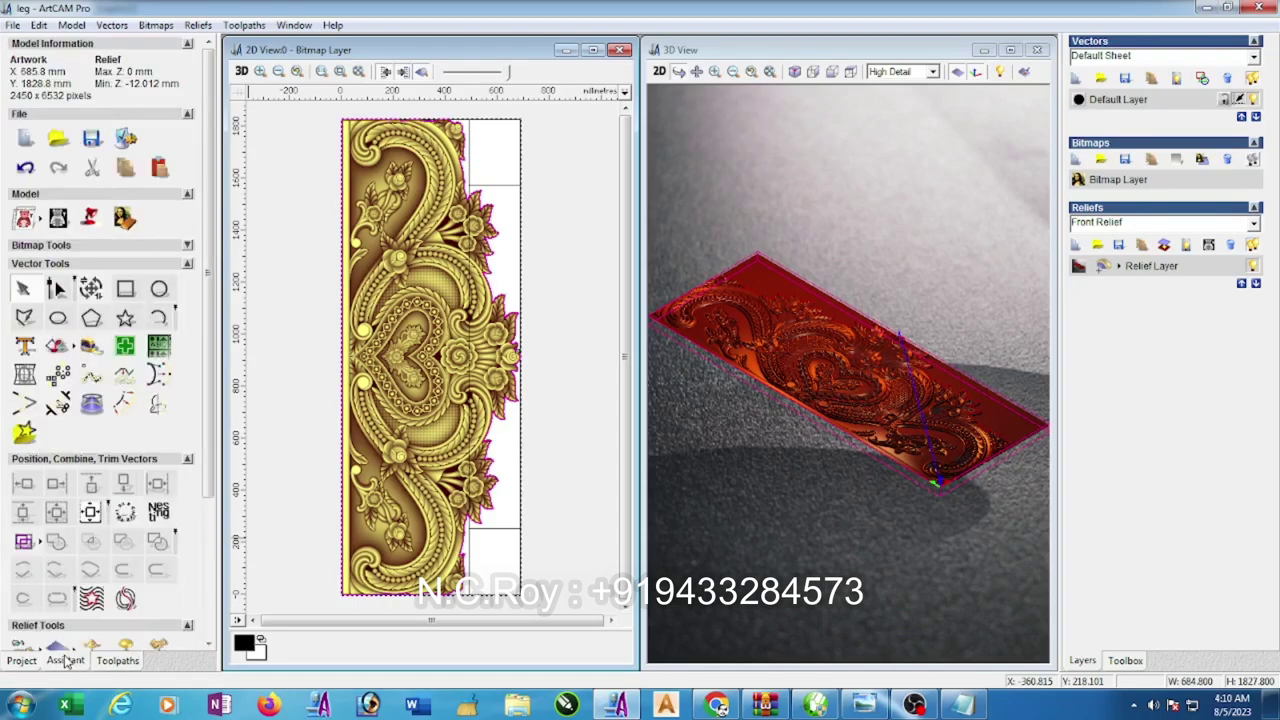
scroll(205, 410, down, 3)
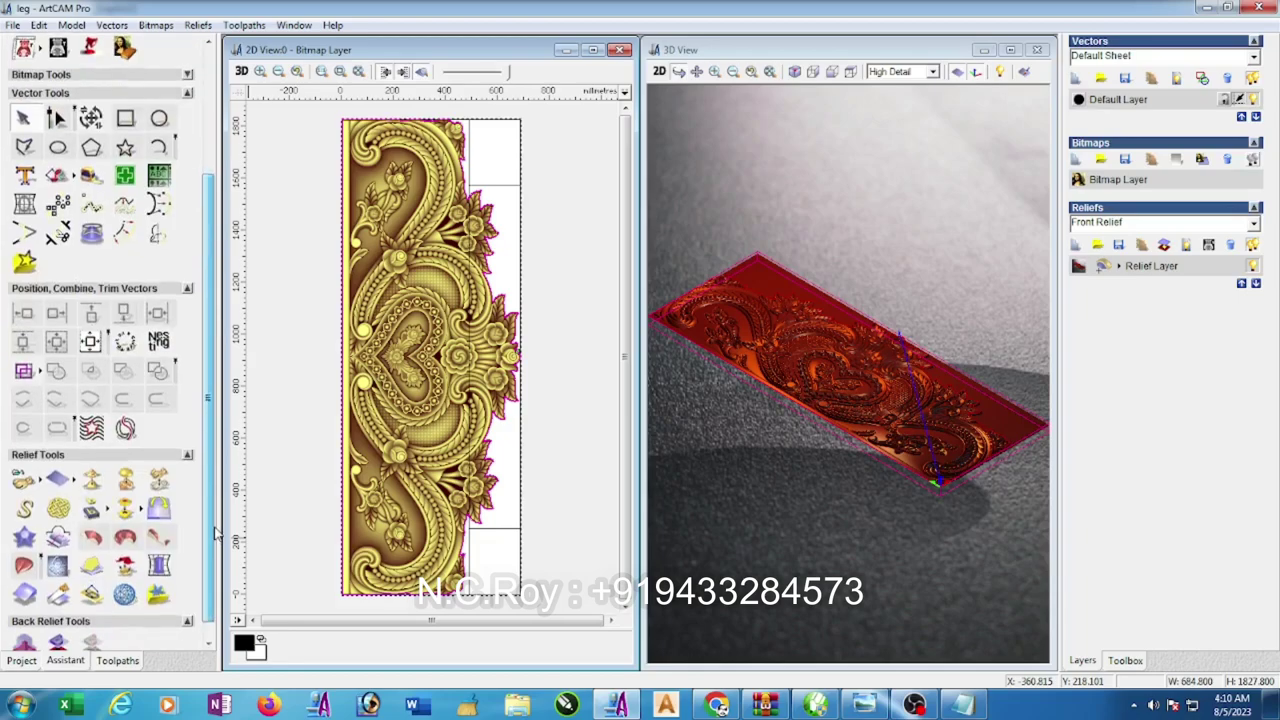
click(158, 480)
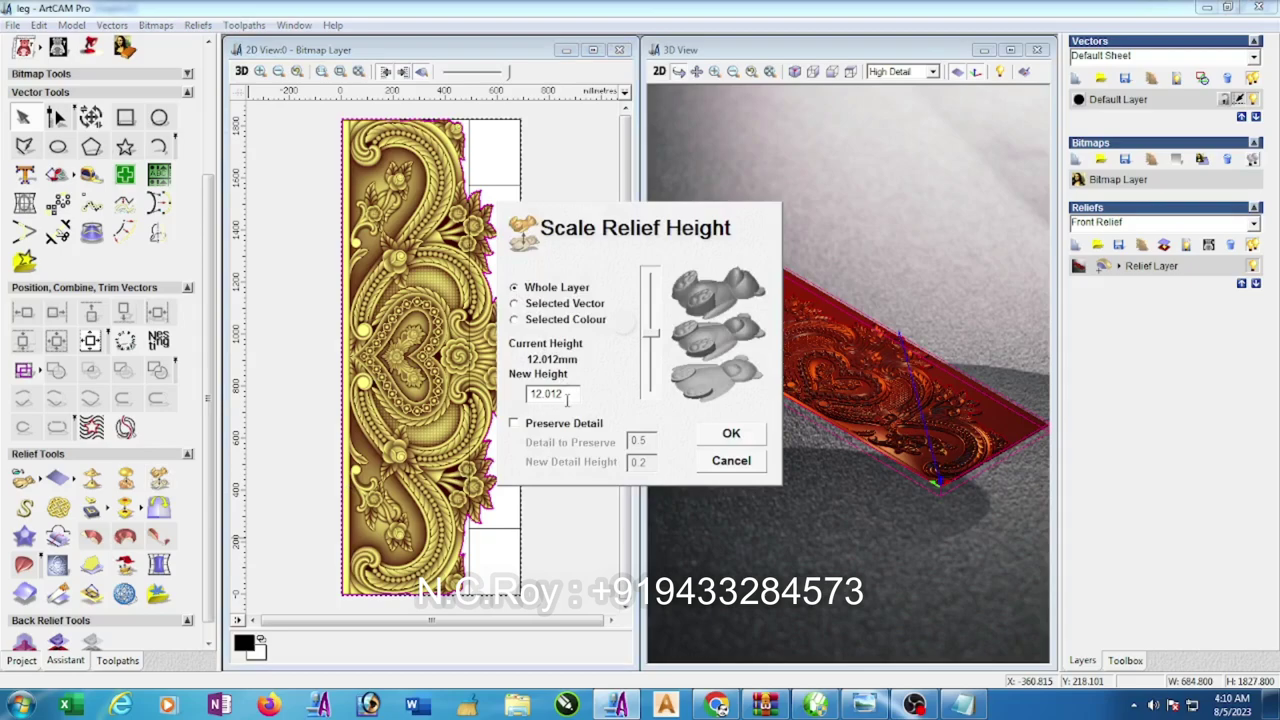
drag(567, 399, 492, 415)
text(16)
click(731, 435)
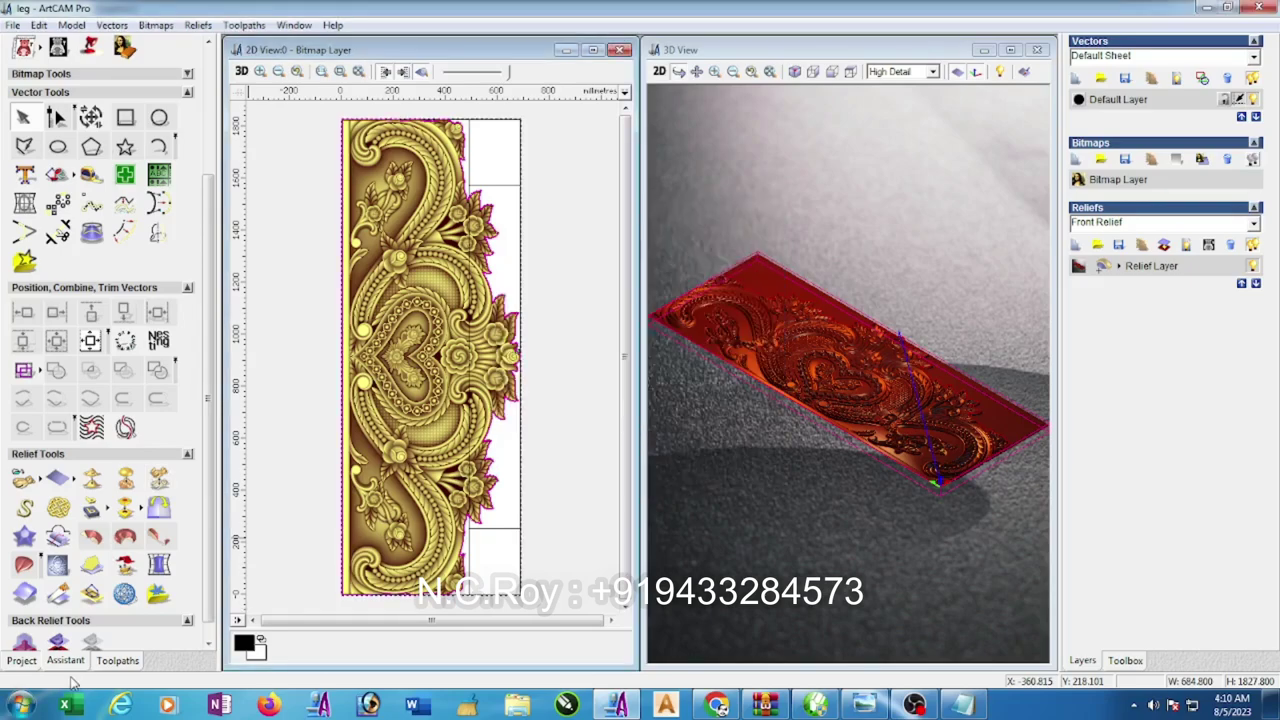
drag(917, 397, 790, 553)
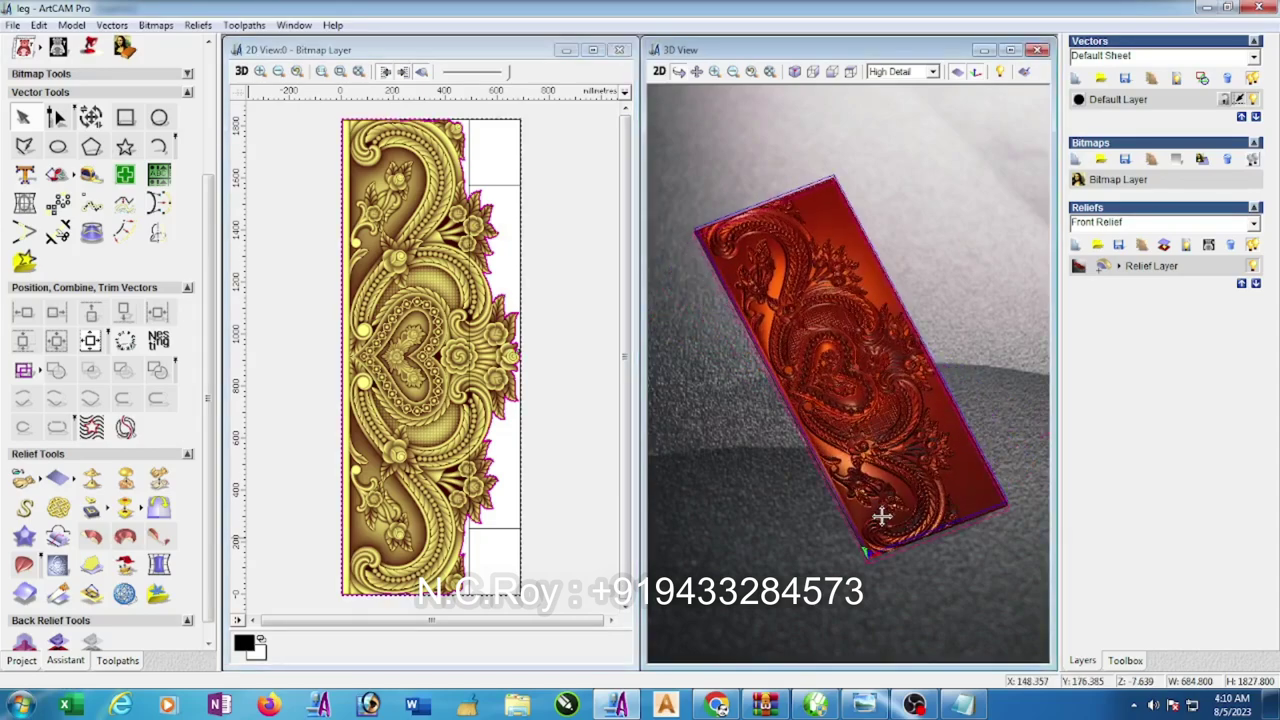
- Reopen the Profile toolpath, confirm the 50 mm material, and recalculate it
click(117, 660)
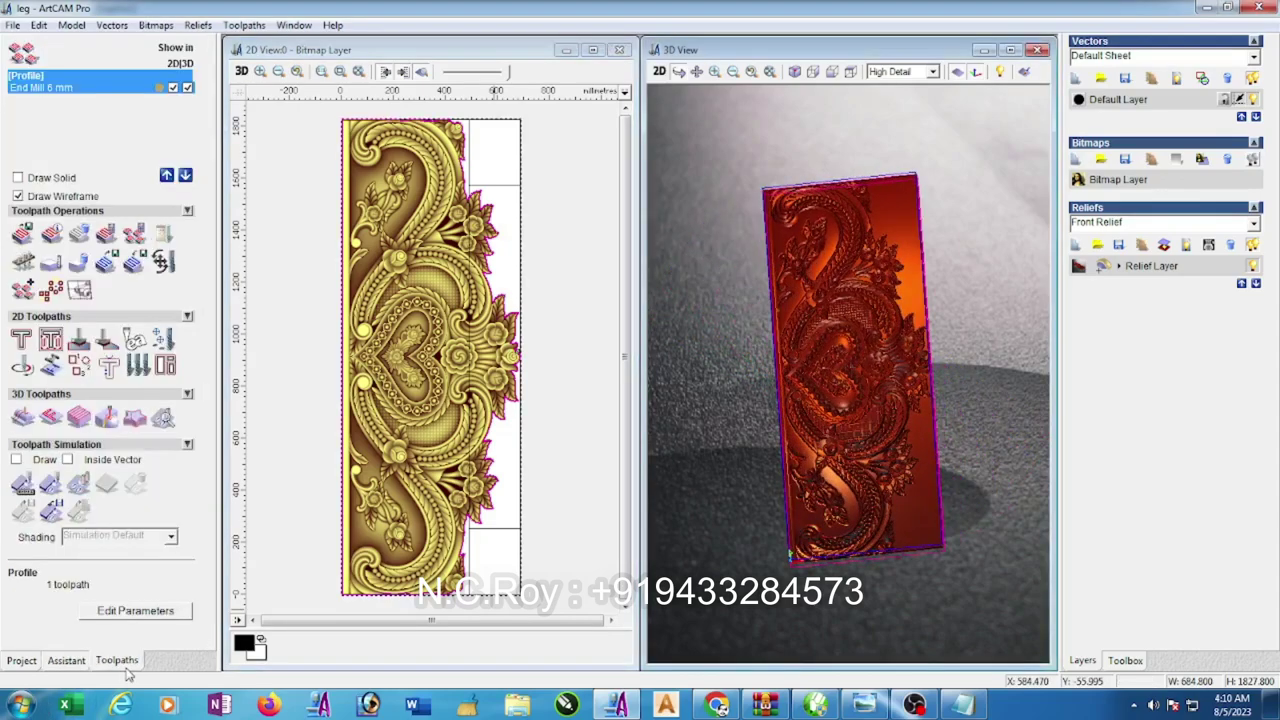
double_click(100, 88)
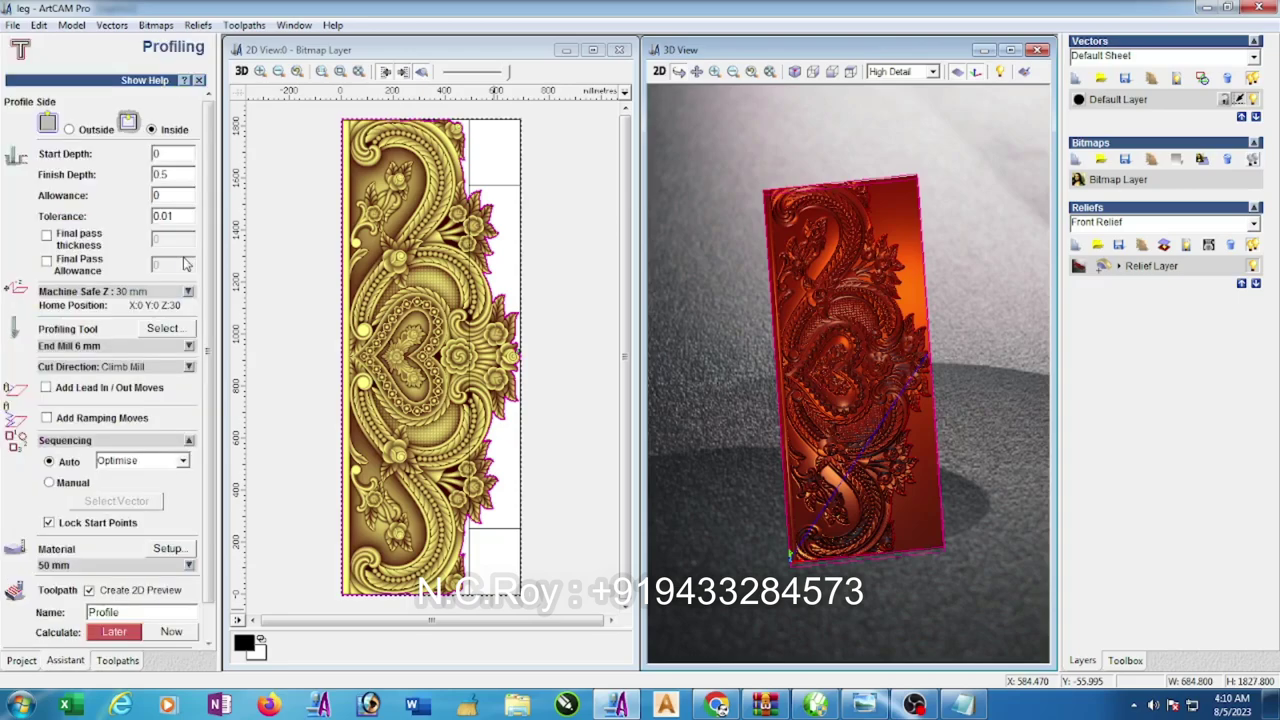
scroll(212, 318, down, 1)
click(168, 512)
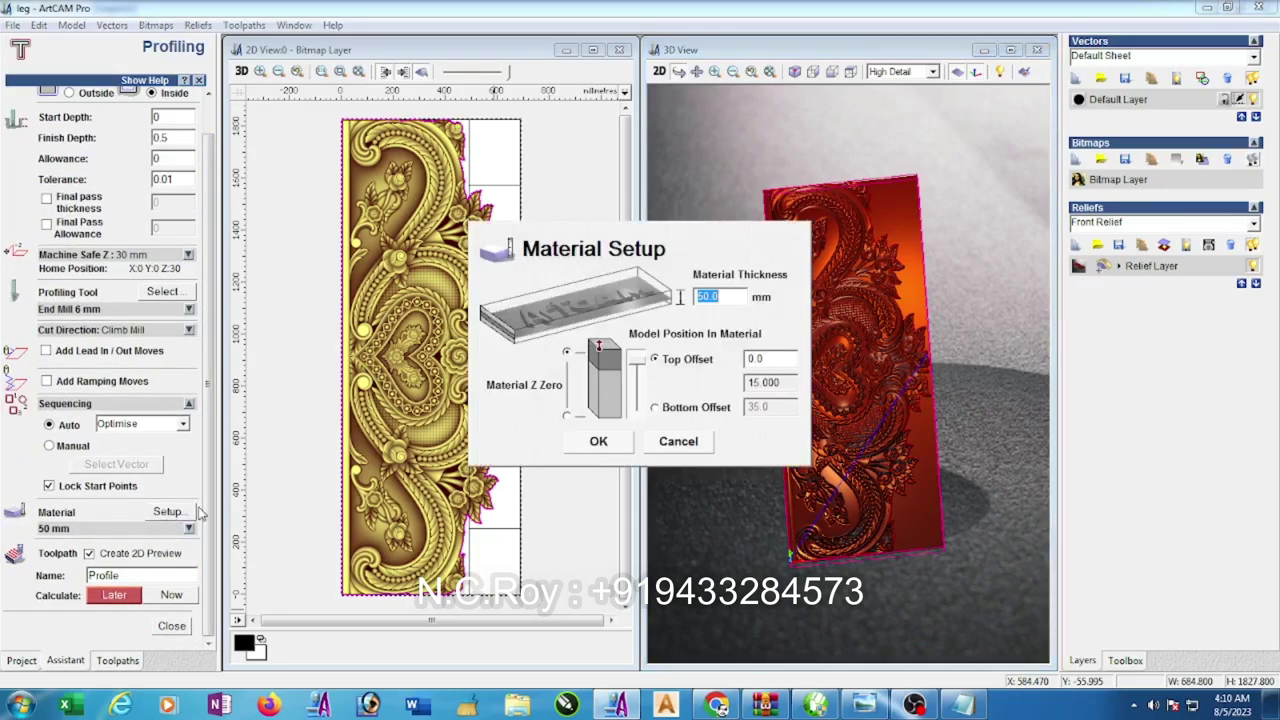
click(614, 442)
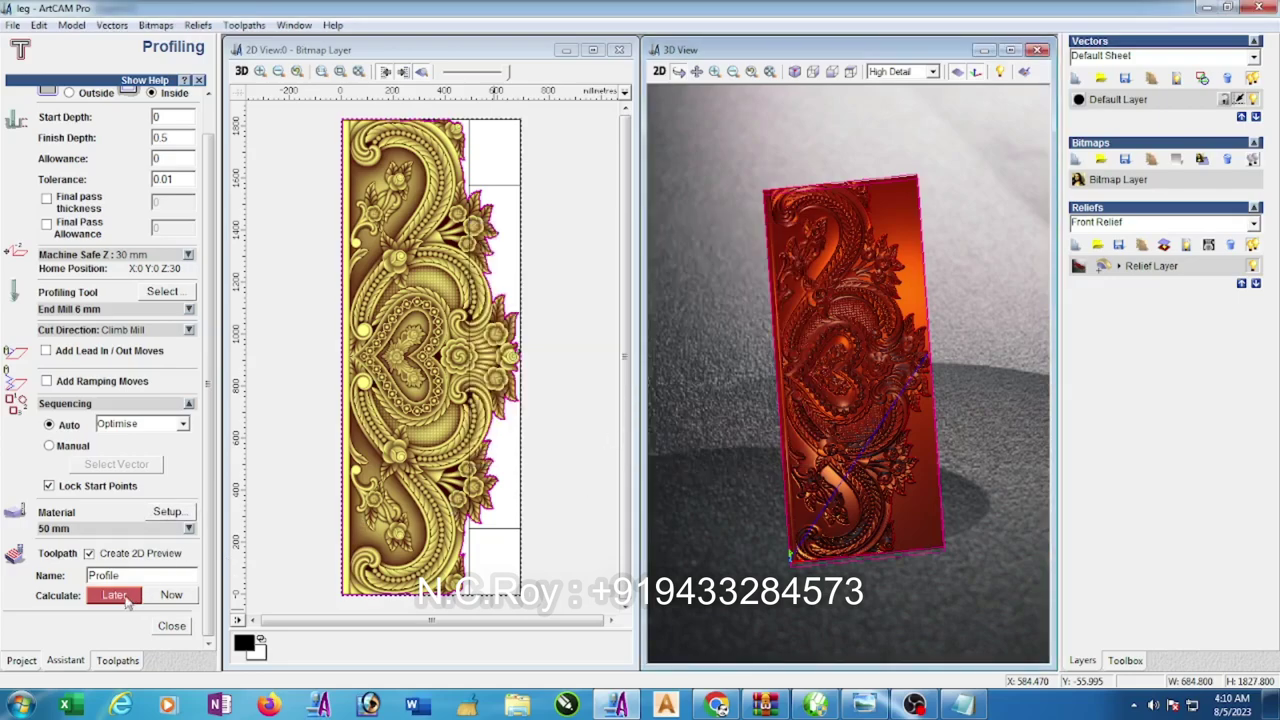
click(180, 597)
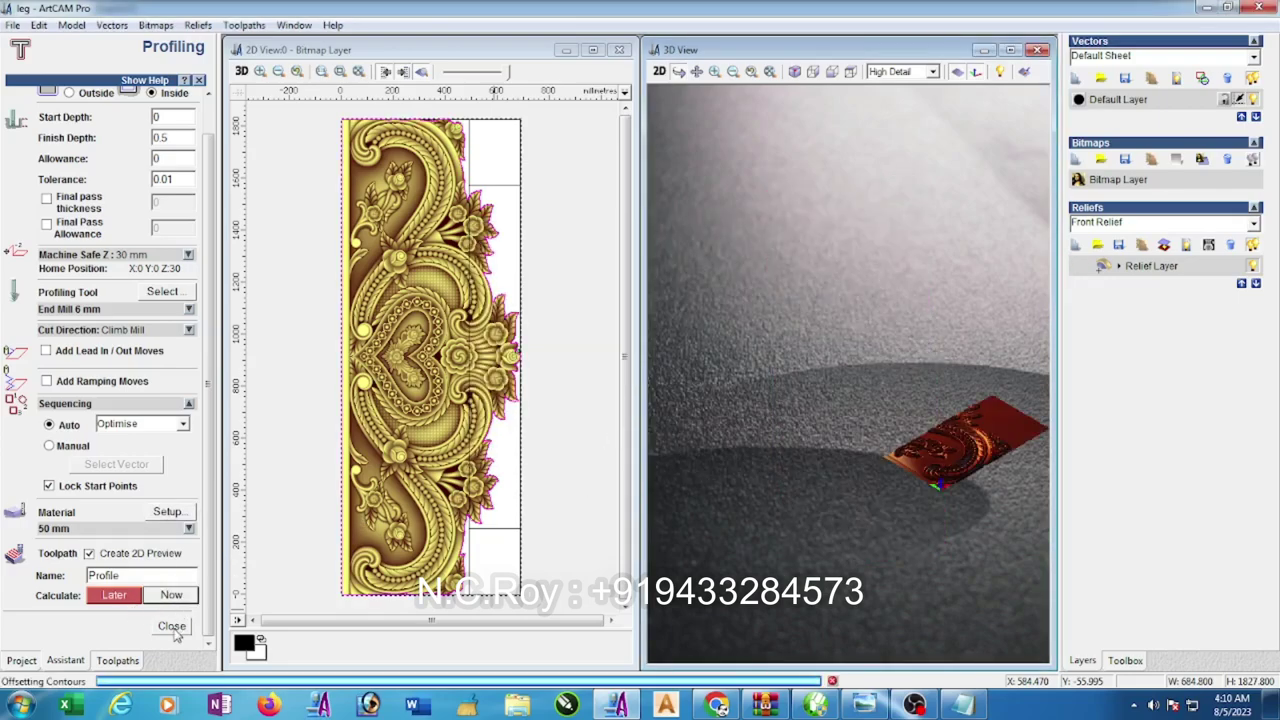
click(172, 627)
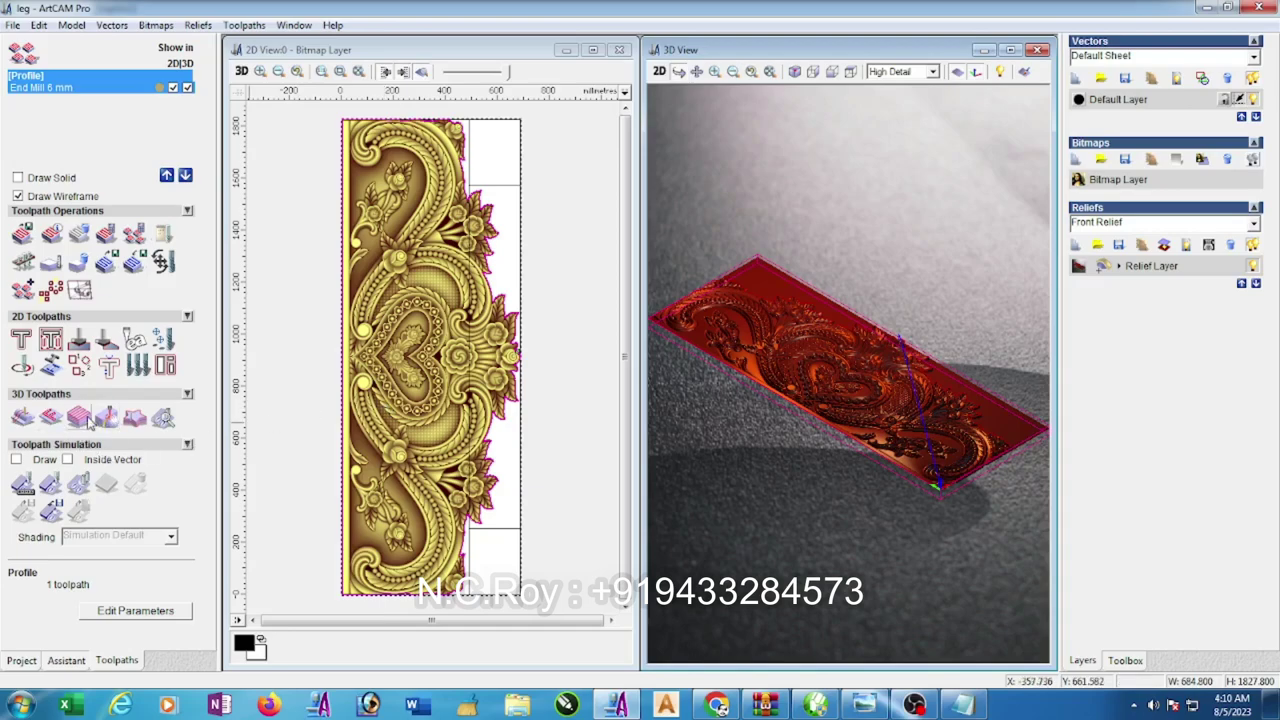
- Set up Z Level Roughing on the selected vector with End Mill 6 mm, stepdown 1
click(80, 420)
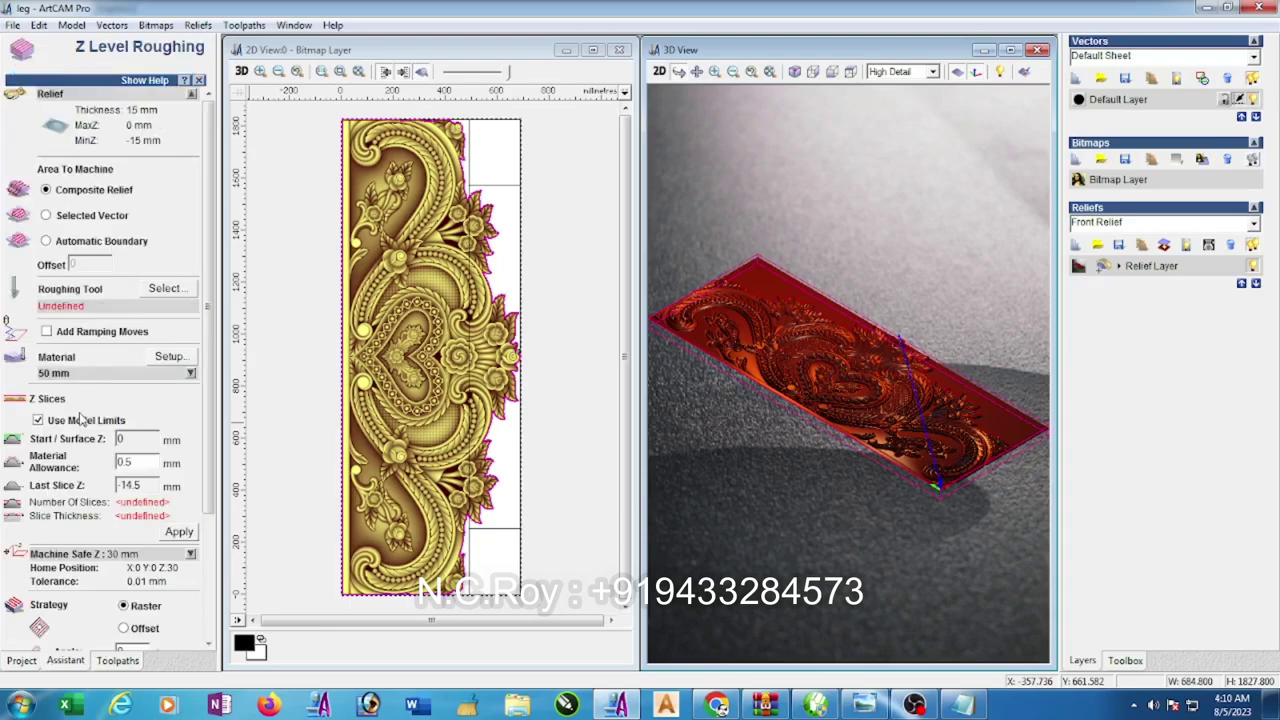
click(46, 215)
click(163, 288)
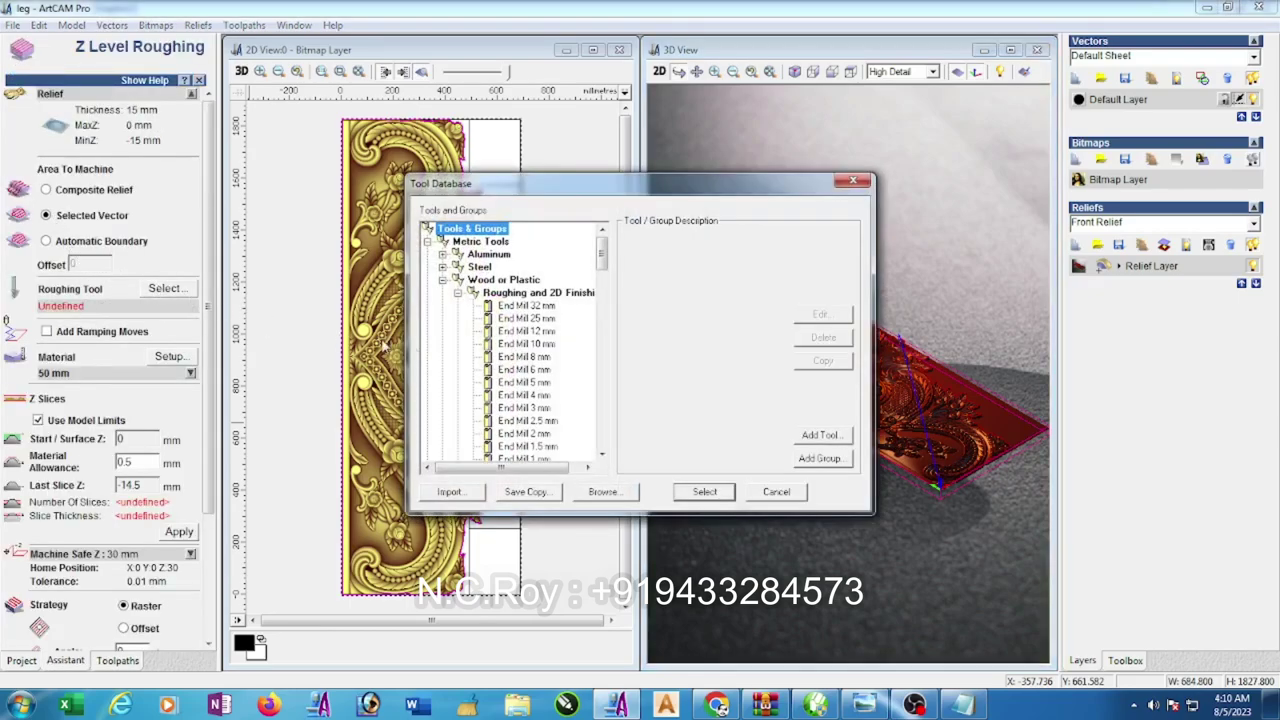
click(546, 372)
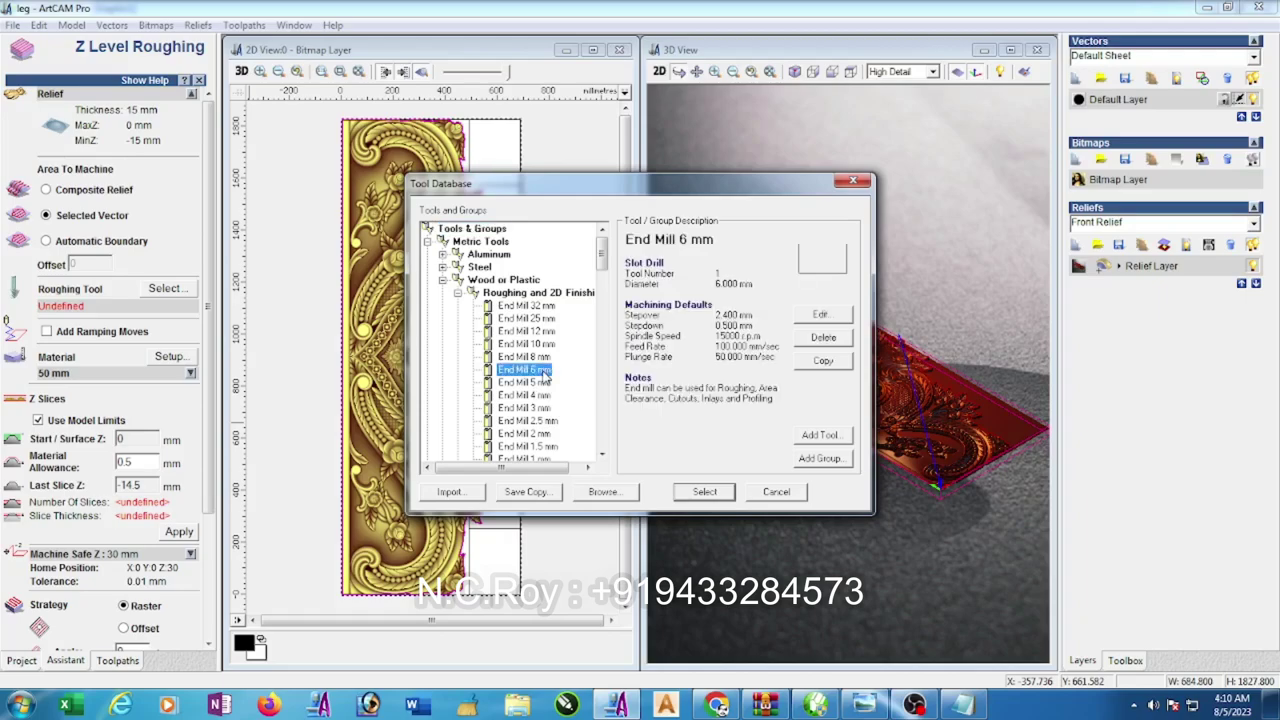
click(818, 315)
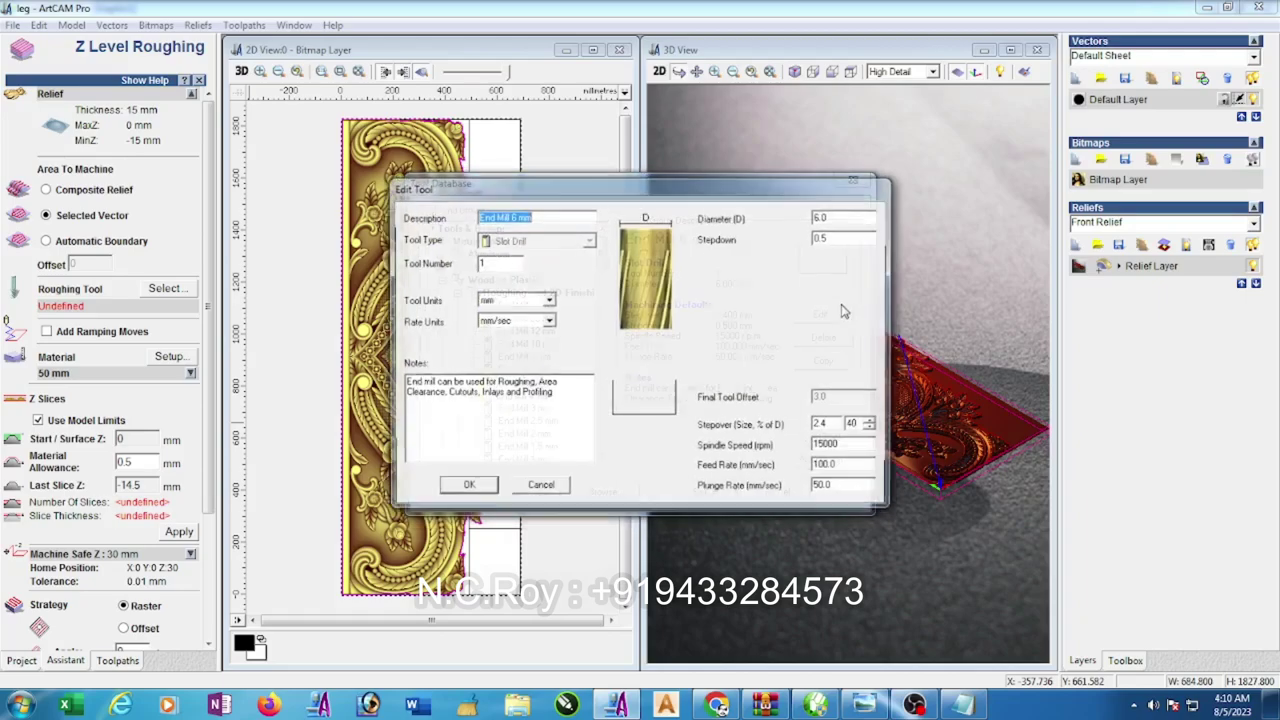
double_click(828, 238)
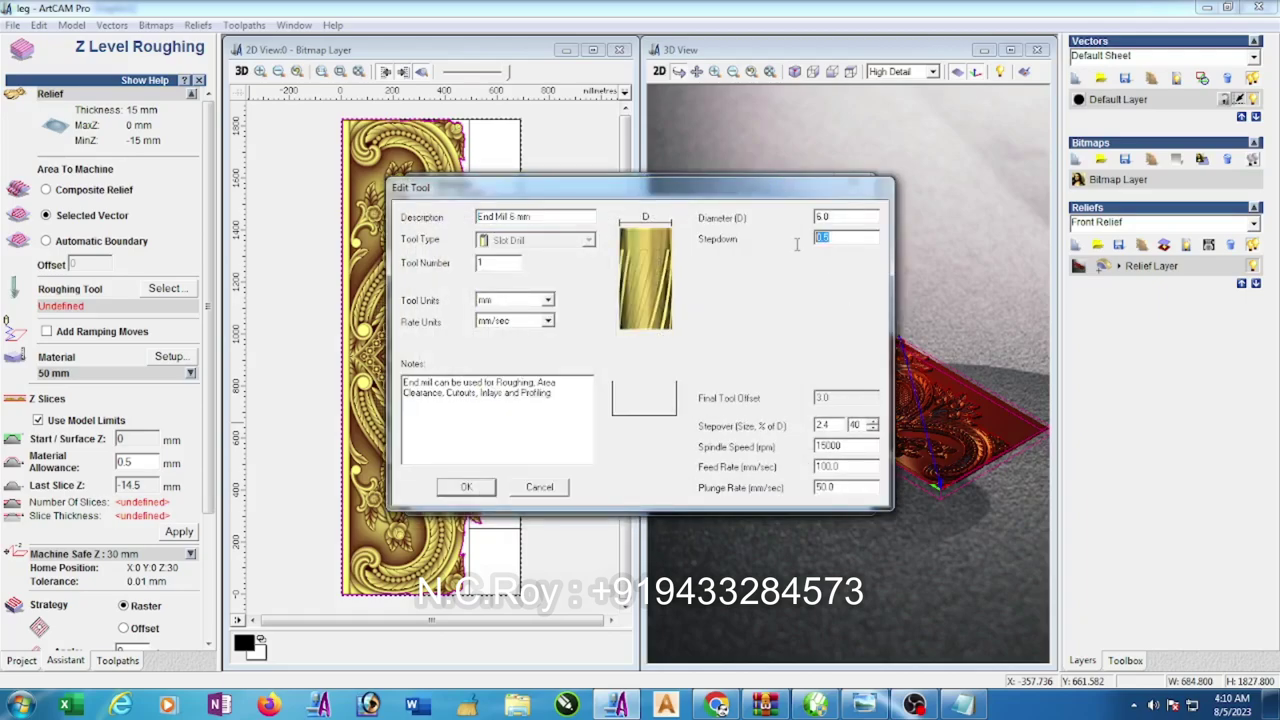
text(1)
click(466, 488)
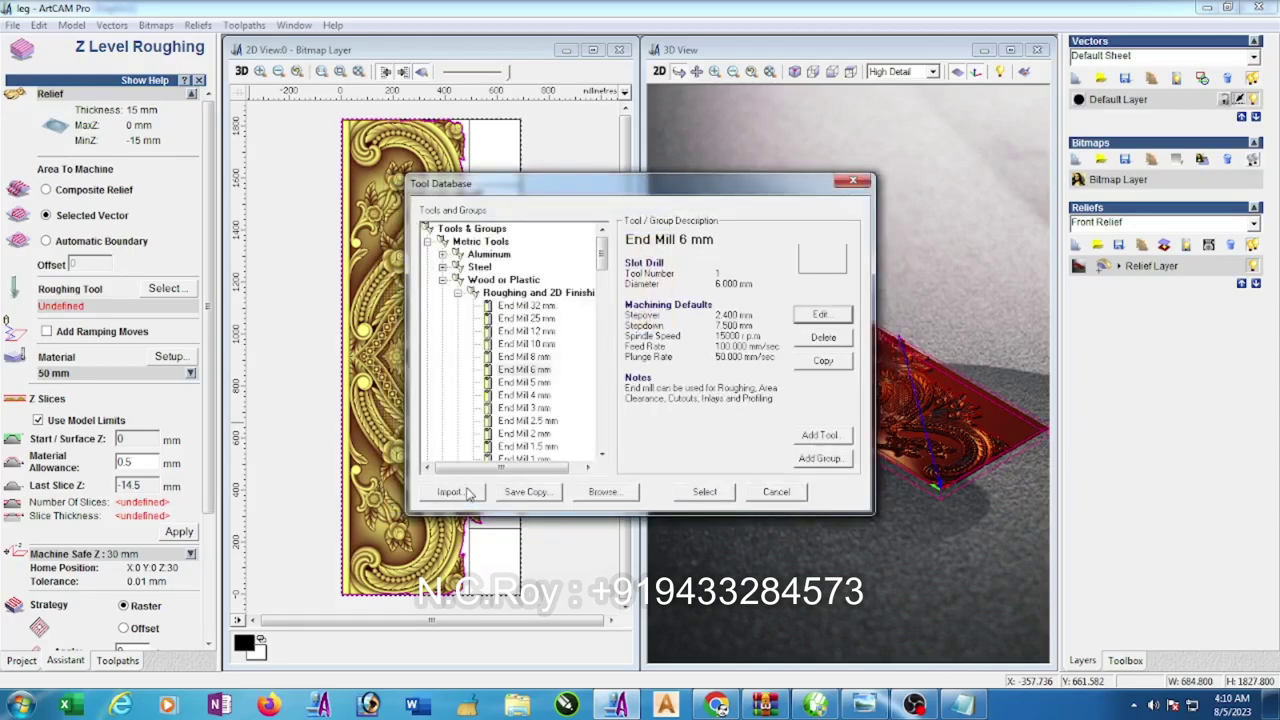
click(704, 492)
- Calculate the Z Roughing toolpath and close its settings
drag(207, 468, 209, 609)
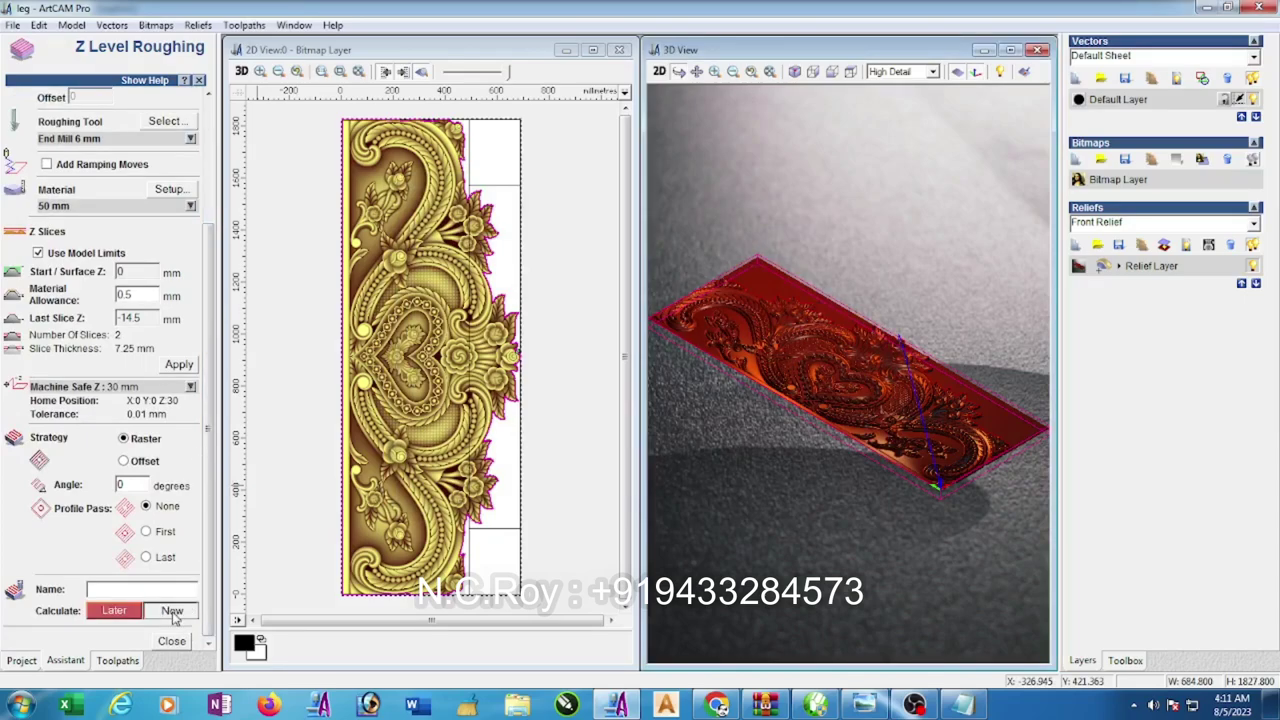
click(172, 612)
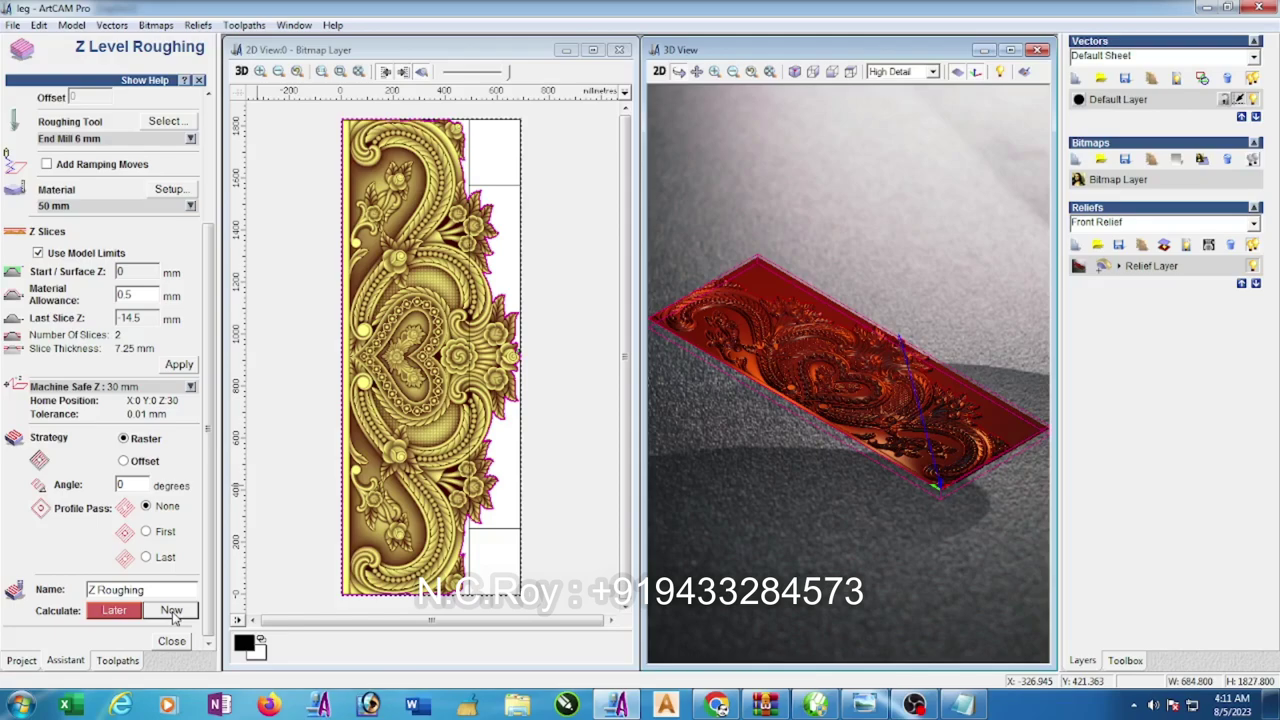
click(172, 612)
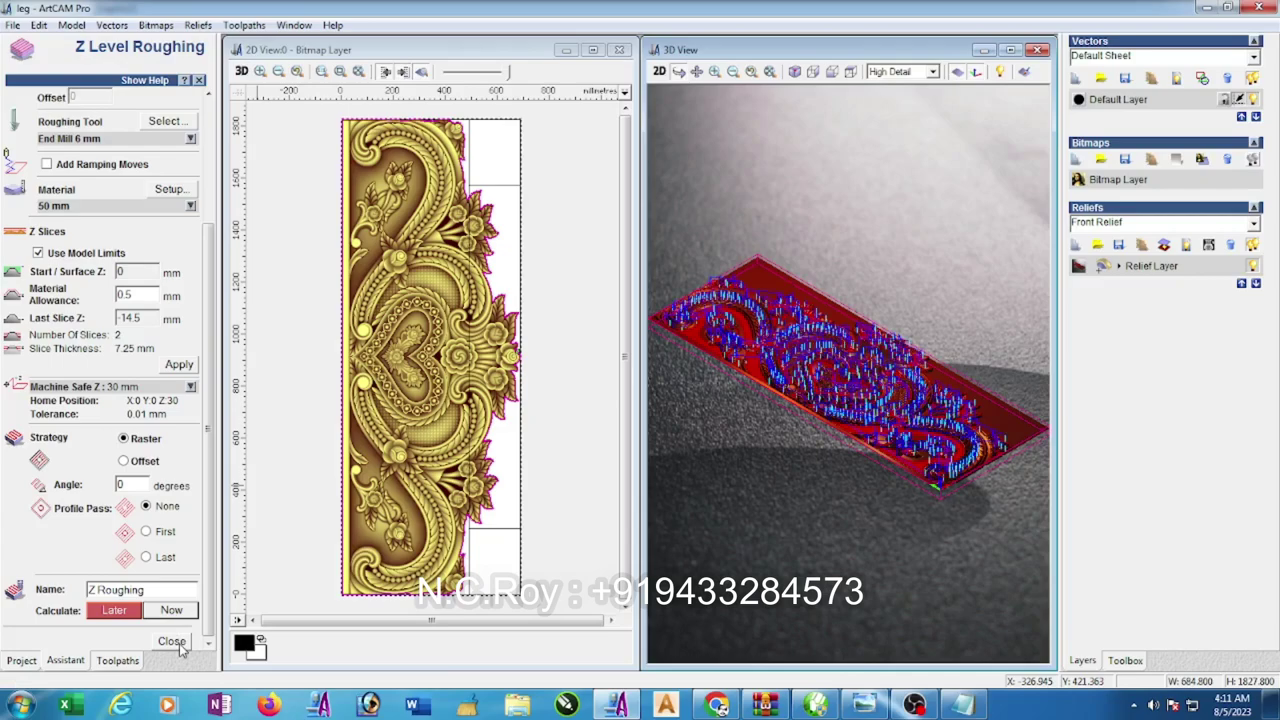
click(172, 641)
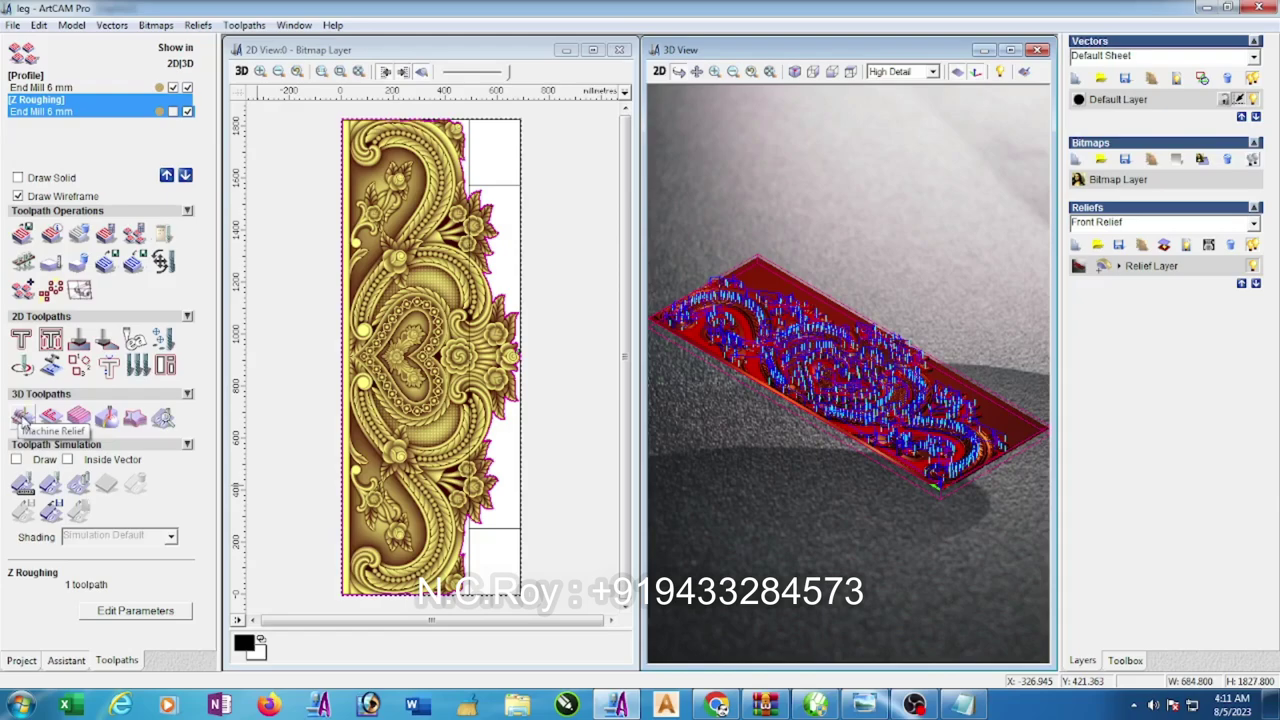
- Set up a Machine Relief toolpath on the selected vector with Ball Nose 5 mm
click(22, 418)
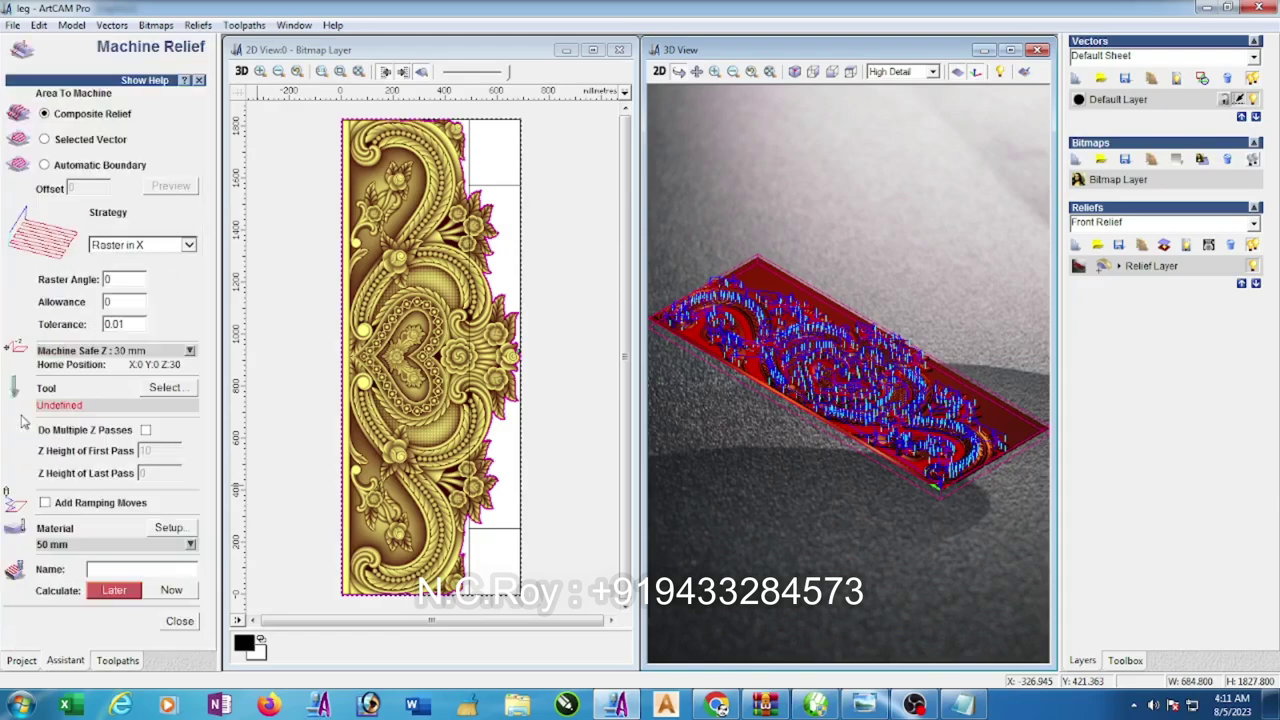
click(44, 139)
click(183, 394)
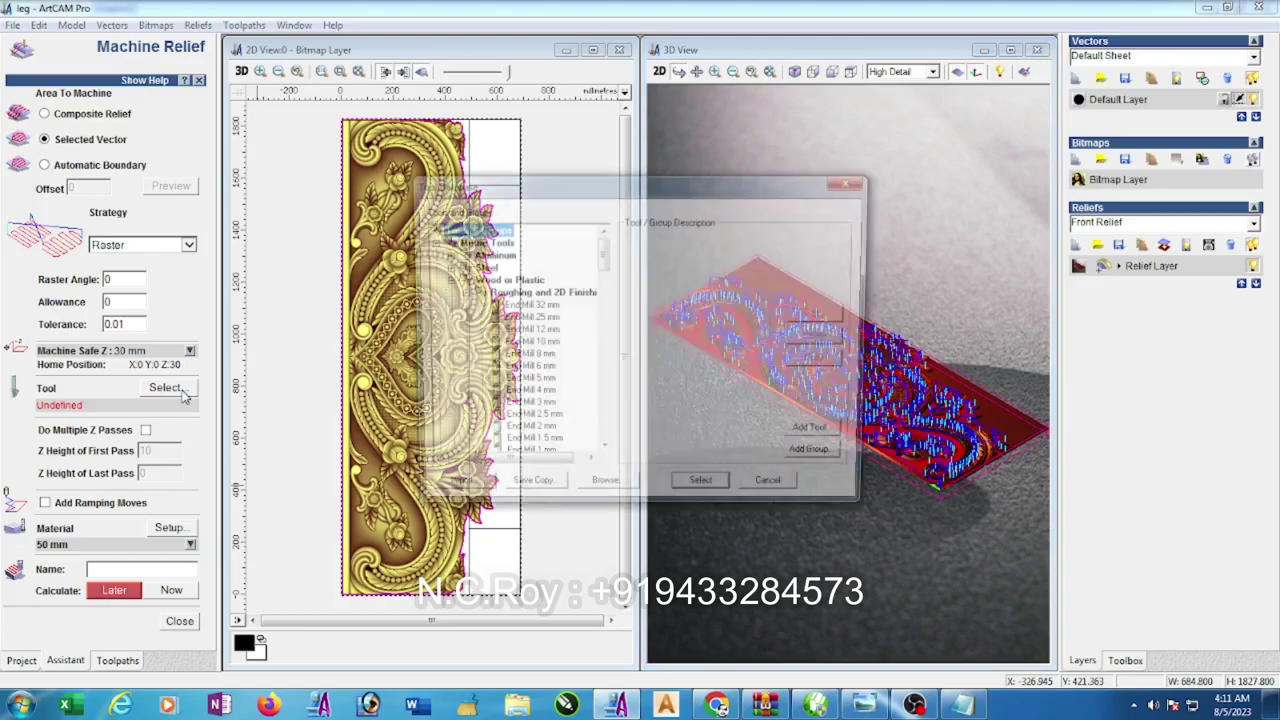
drag(603, 255, 604, 290)
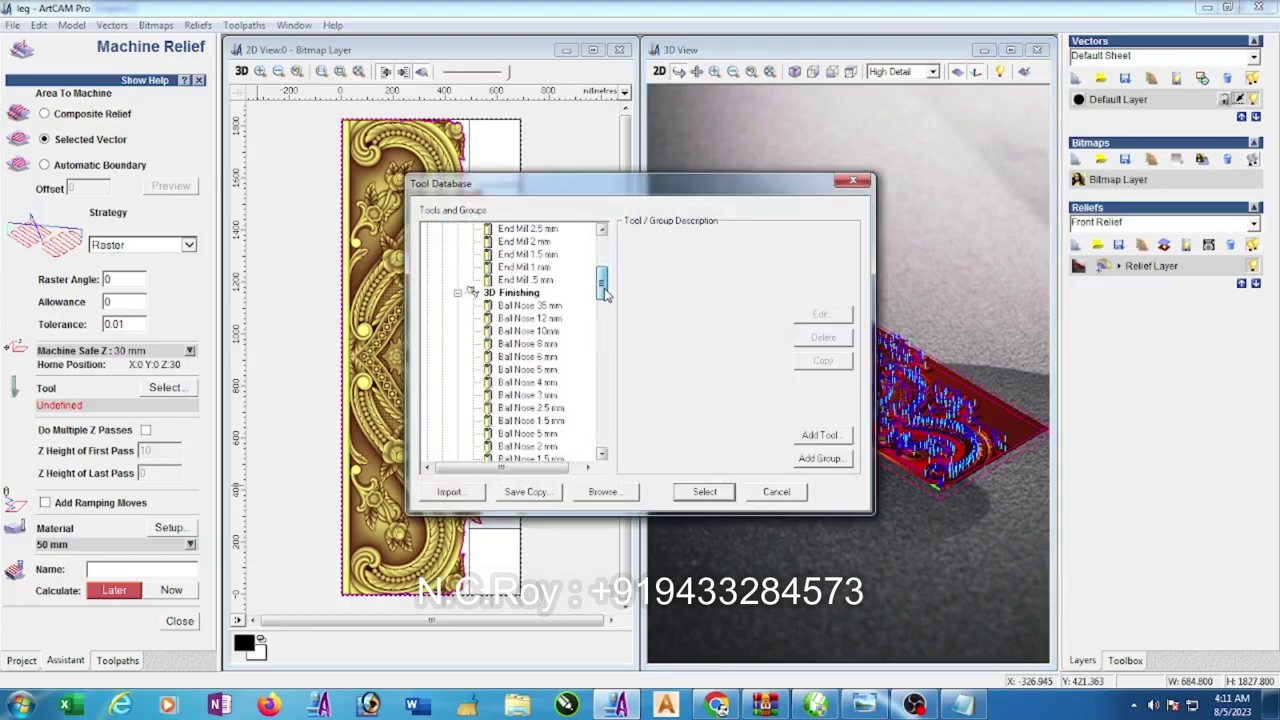
click(527, 369)
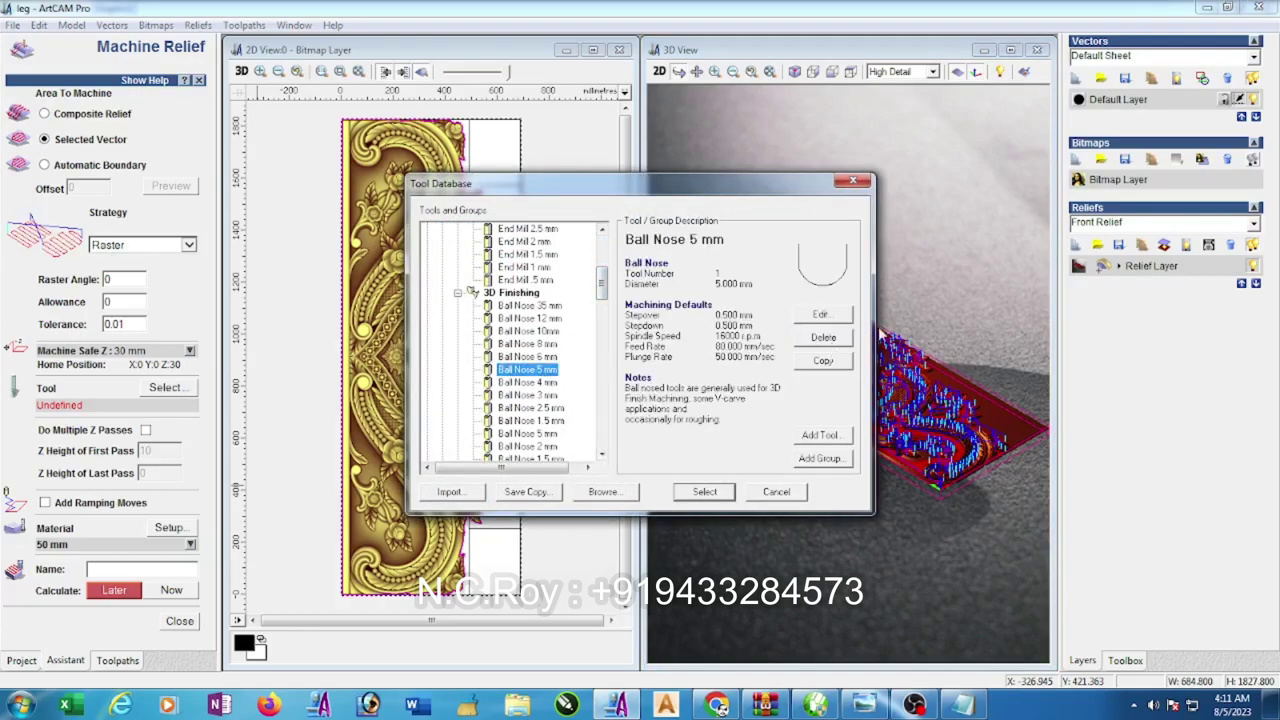
click(821, 316)
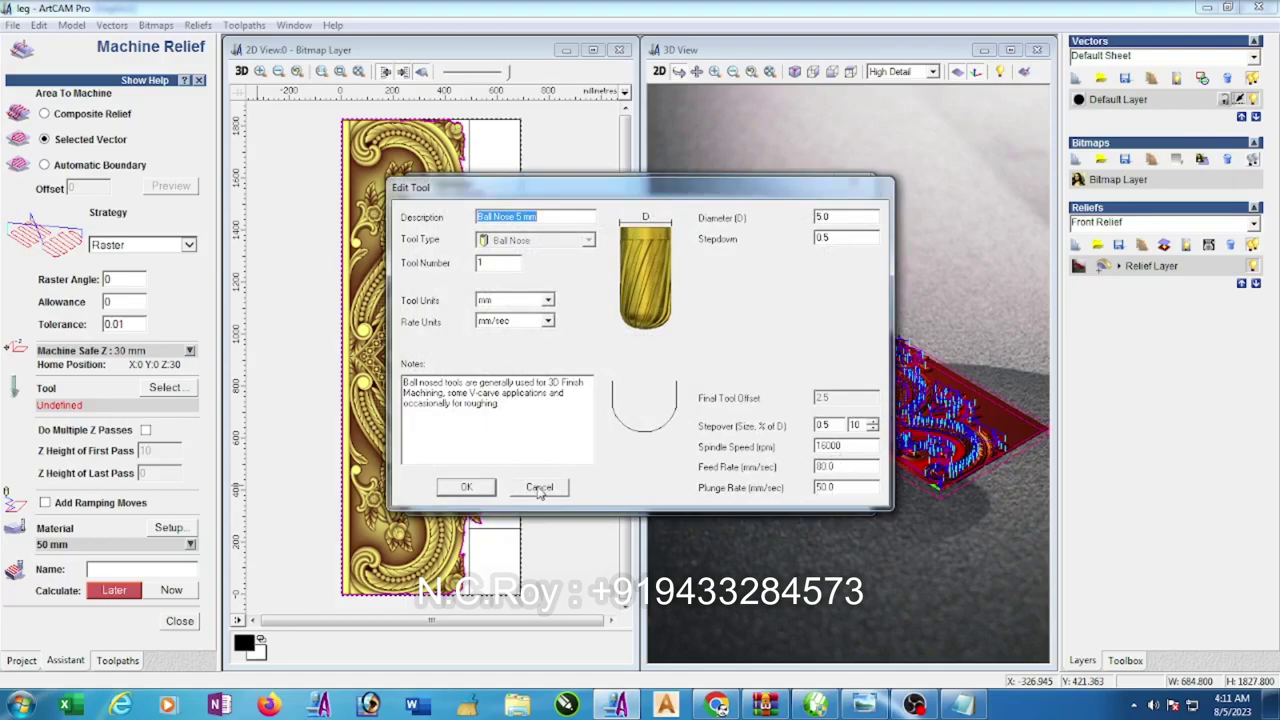
click(474, 487)
click(716, 492)
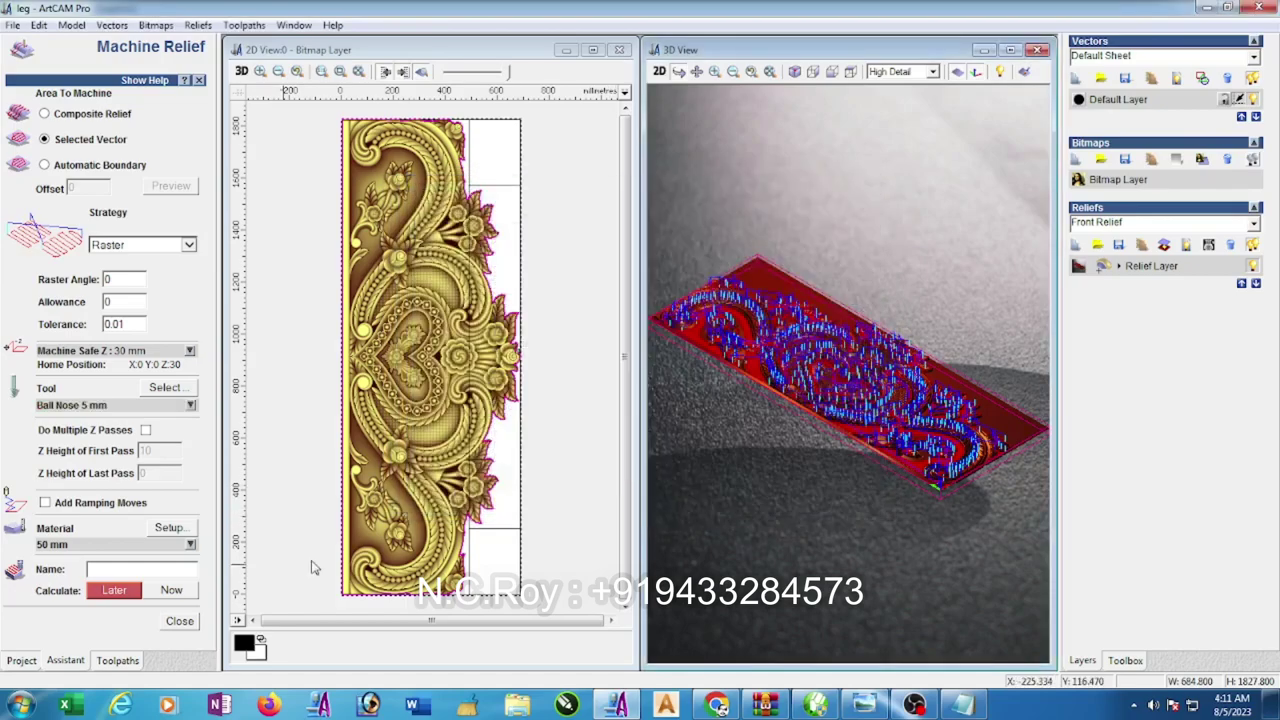
- Confirm the material settings and calculate the Machine Relief toolpath
click(169, 527)
click(598, 441)
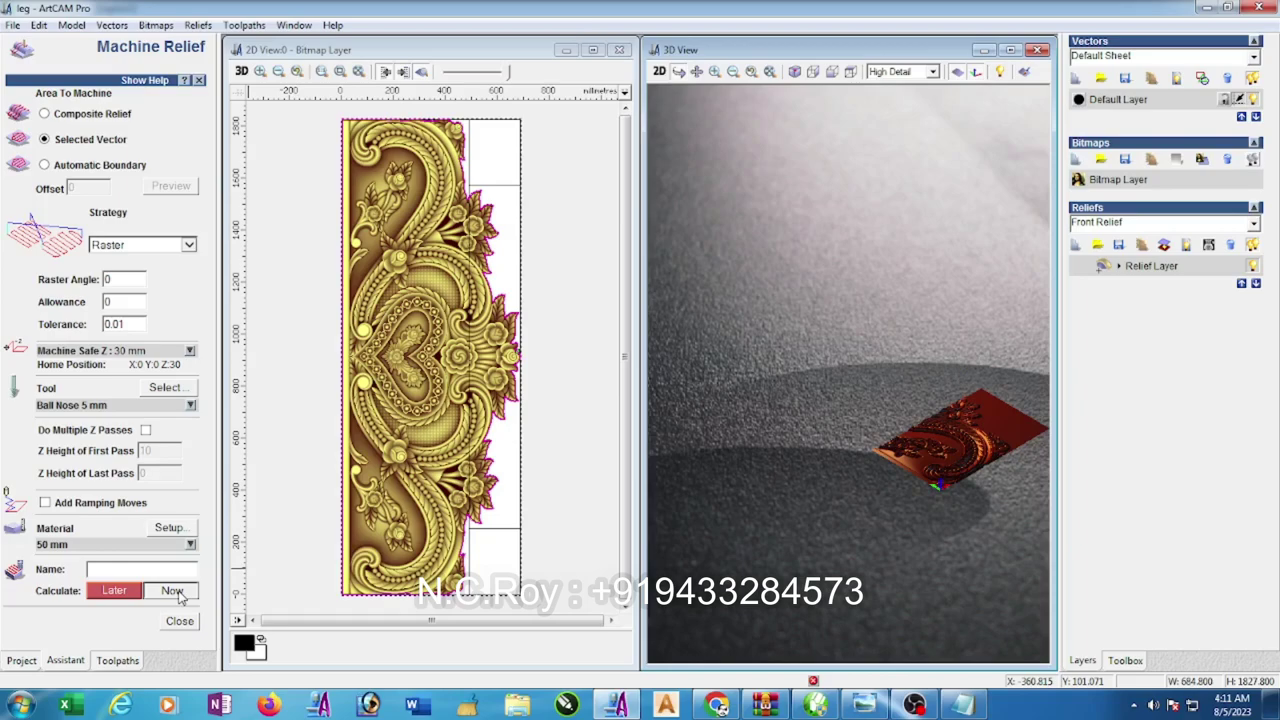
click(176, 591)
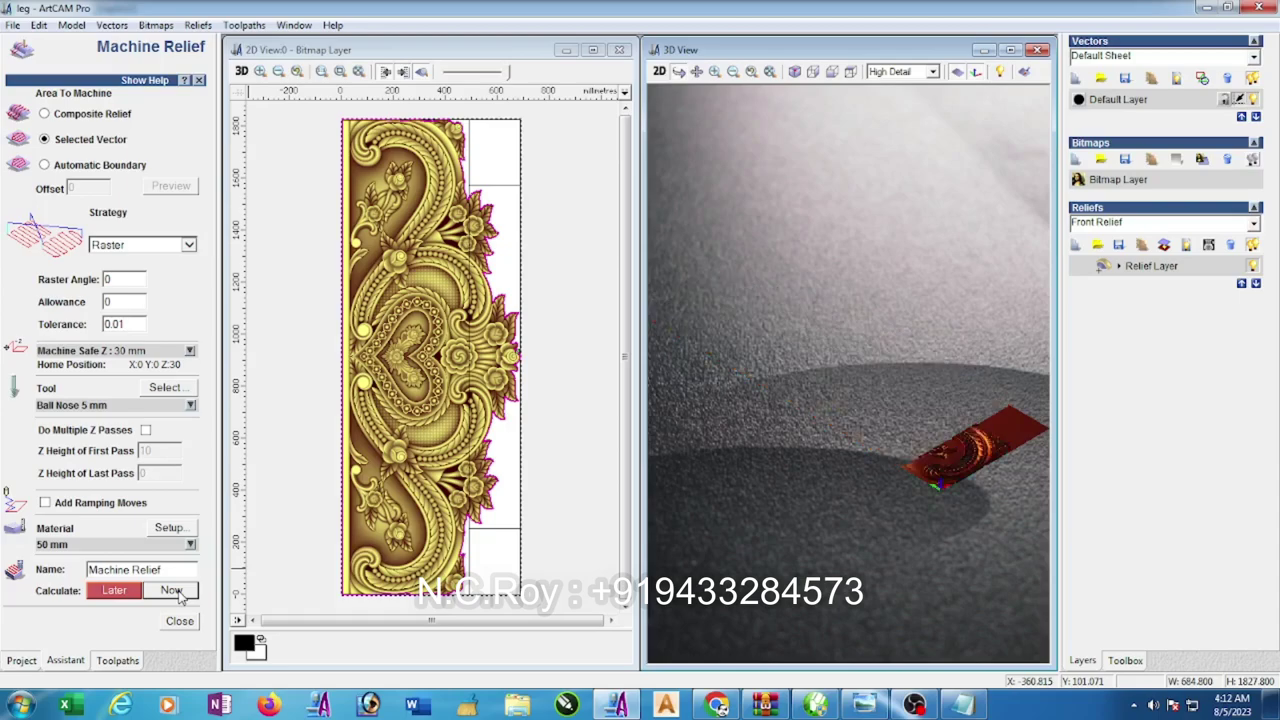
click(187, 621)
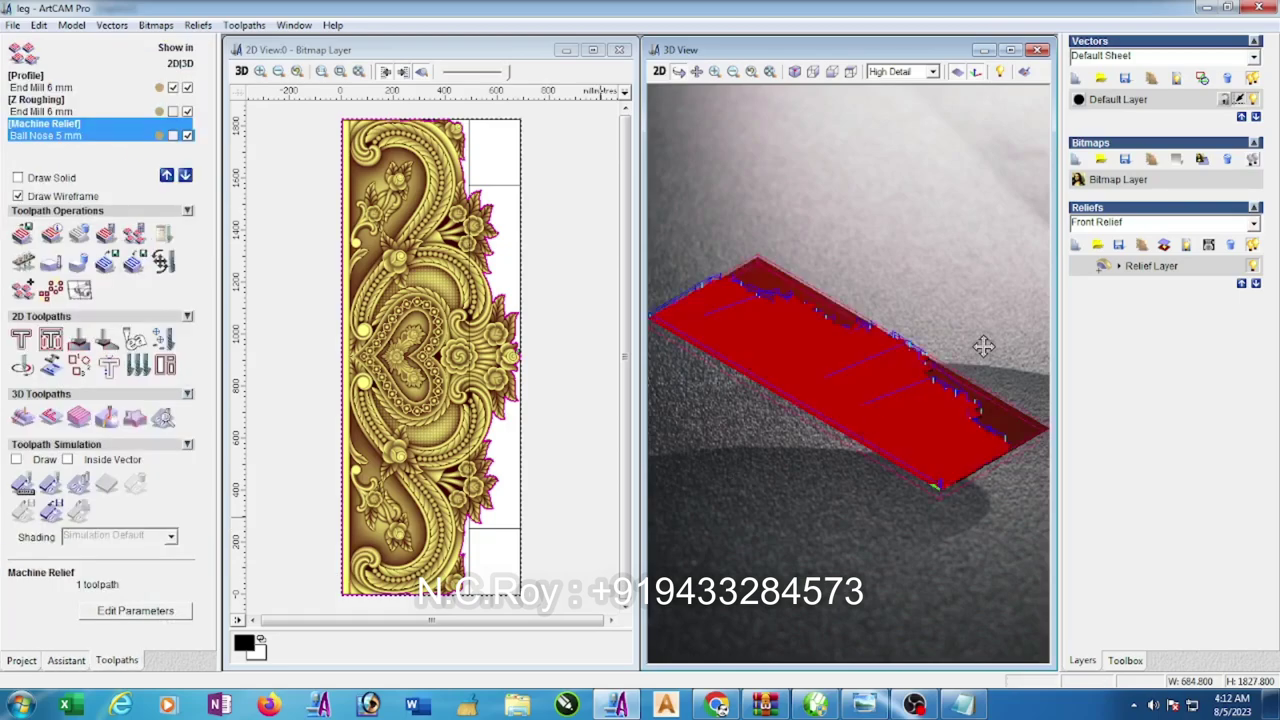
drag(908, 545, 901, 553)
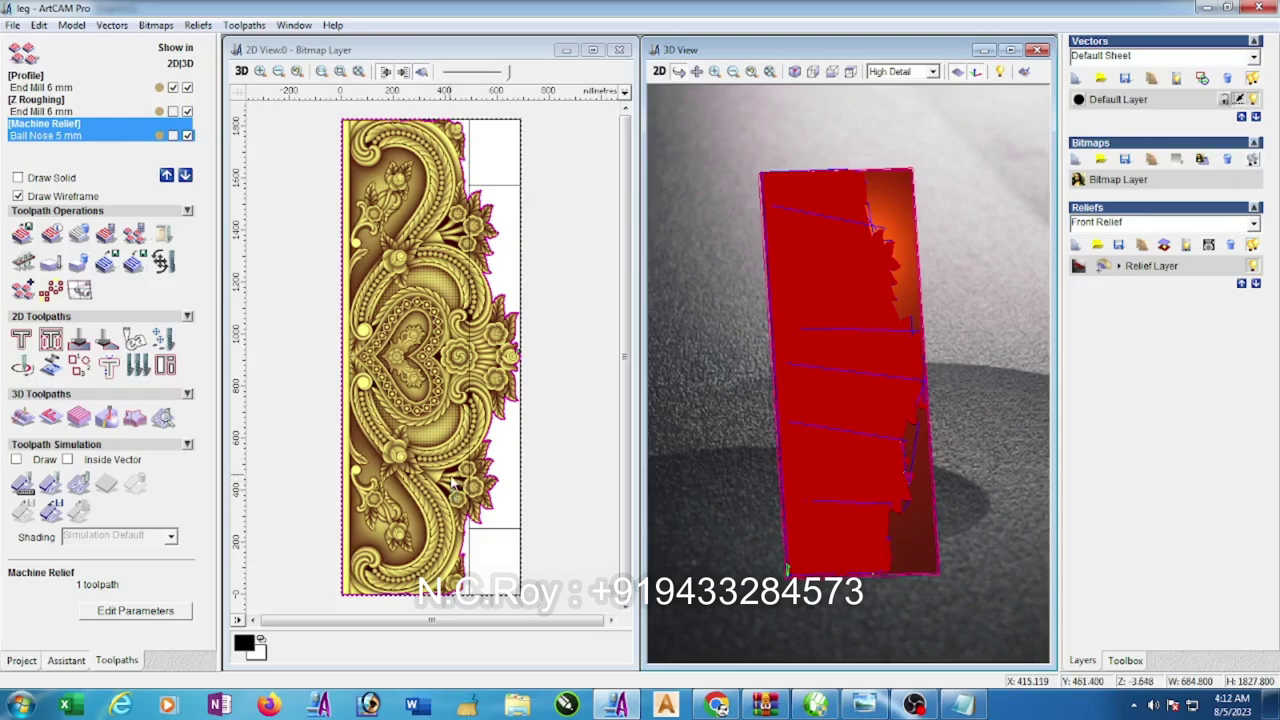
- Simulate the toolpaths at Standard resolution and turn the view to inspect the carved leg
click(60, 488)
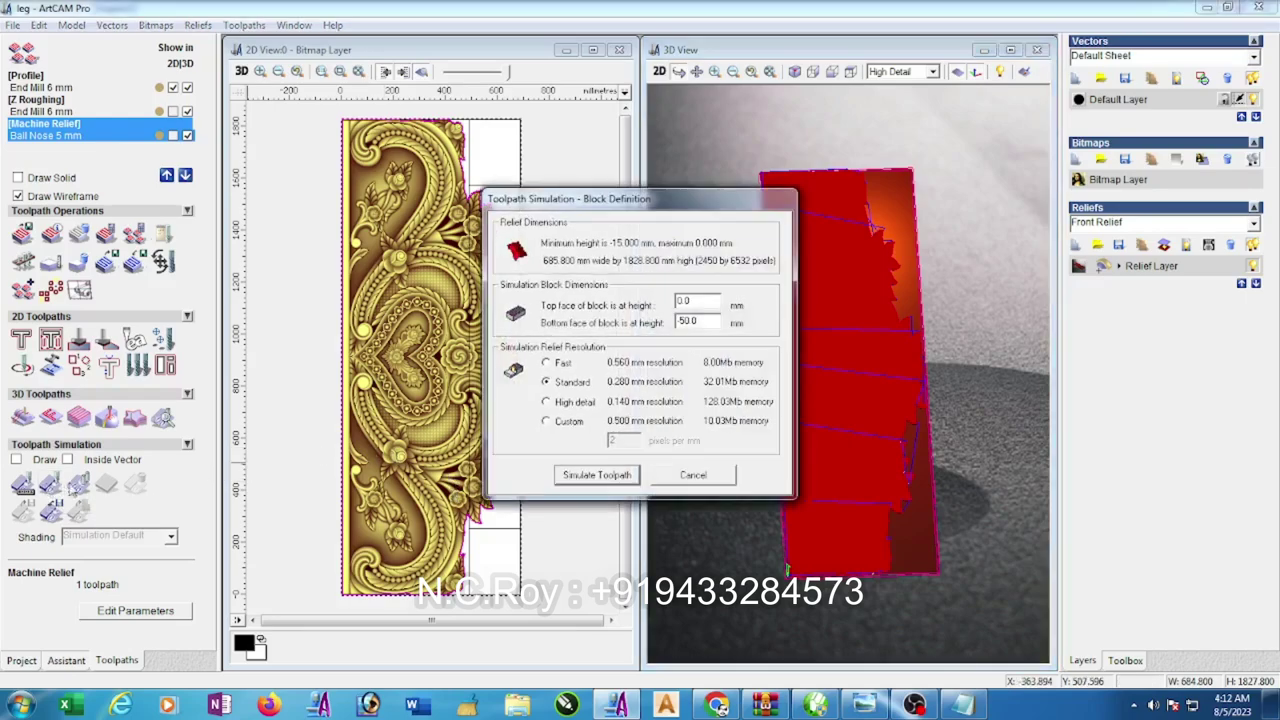
click(576, 478)
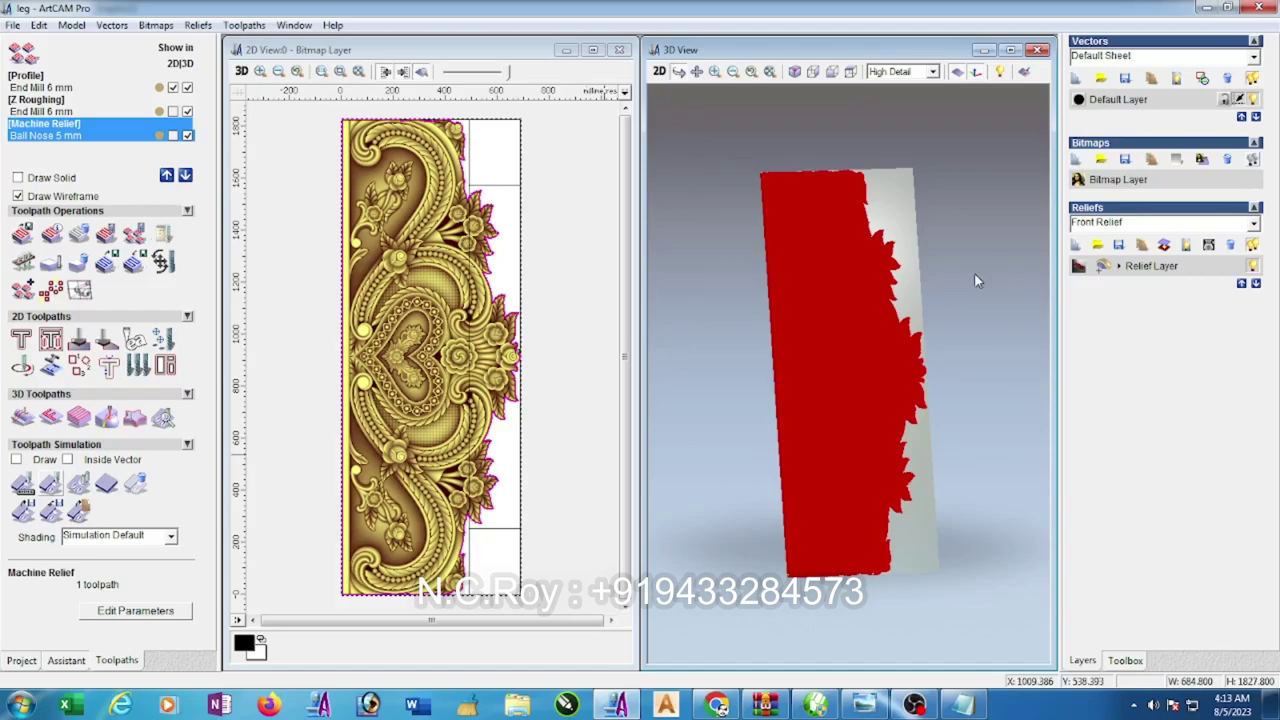
drag(974, 272, 846, 295)
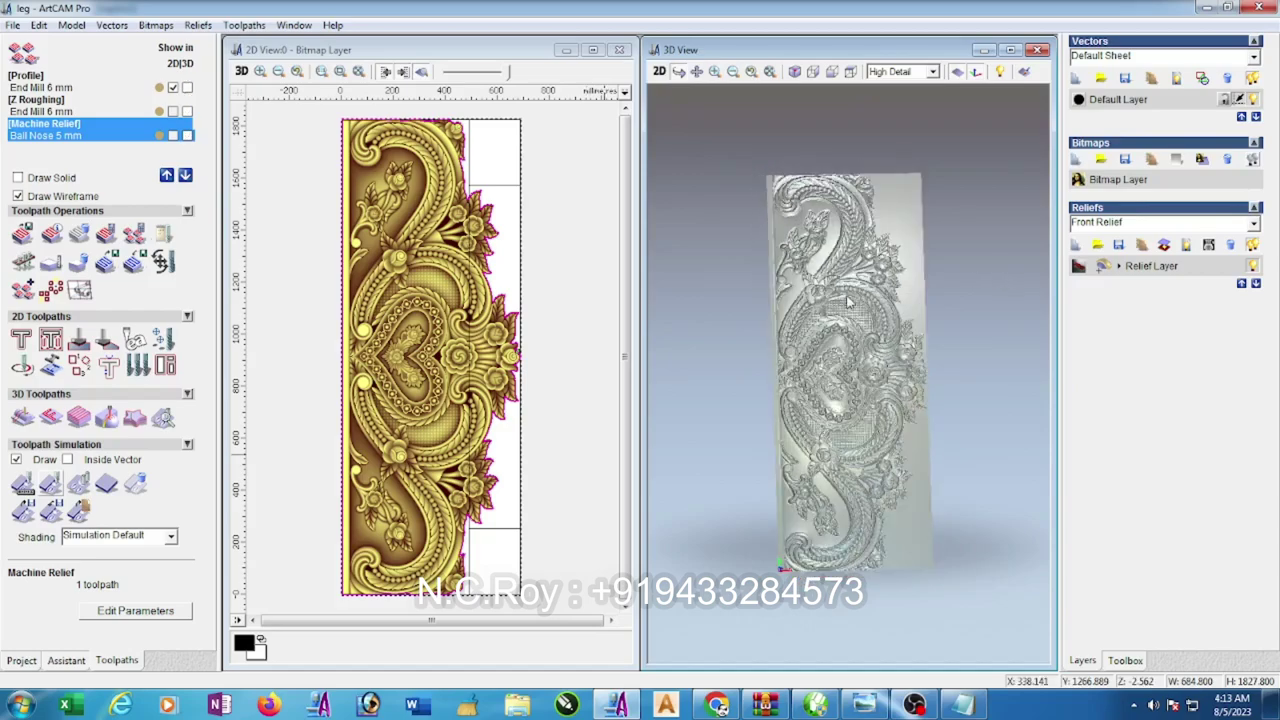